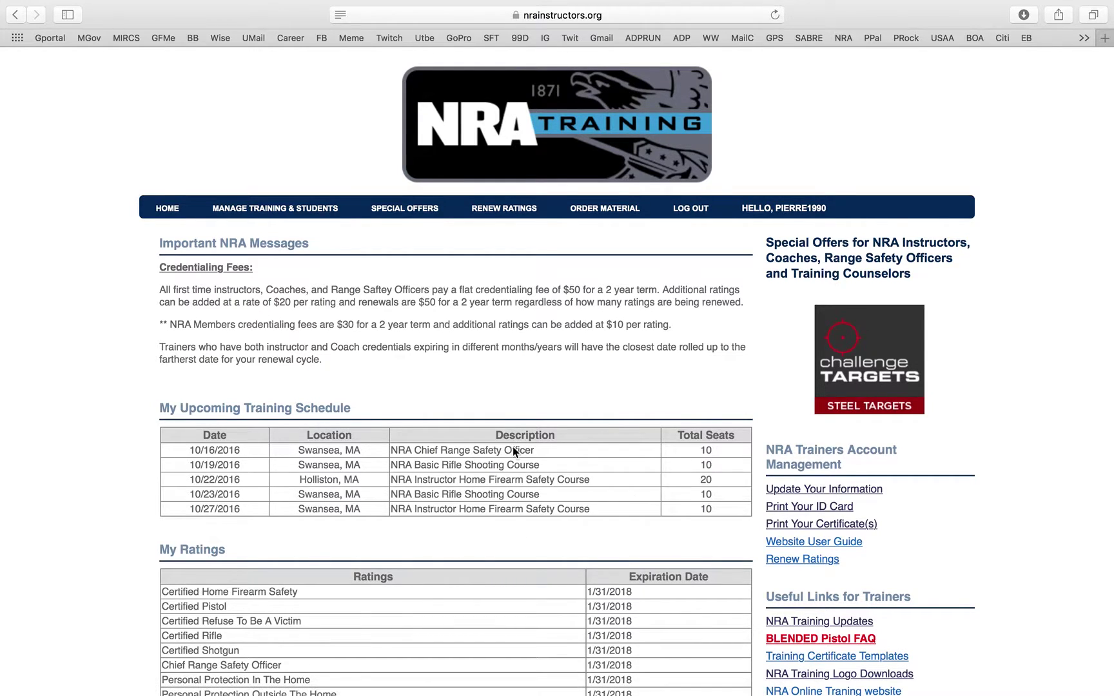
- Look over the account information update form, then return to the site's home page
scroll(513, 447, "down", 3)
key("XF86AudioRaiseVolume")
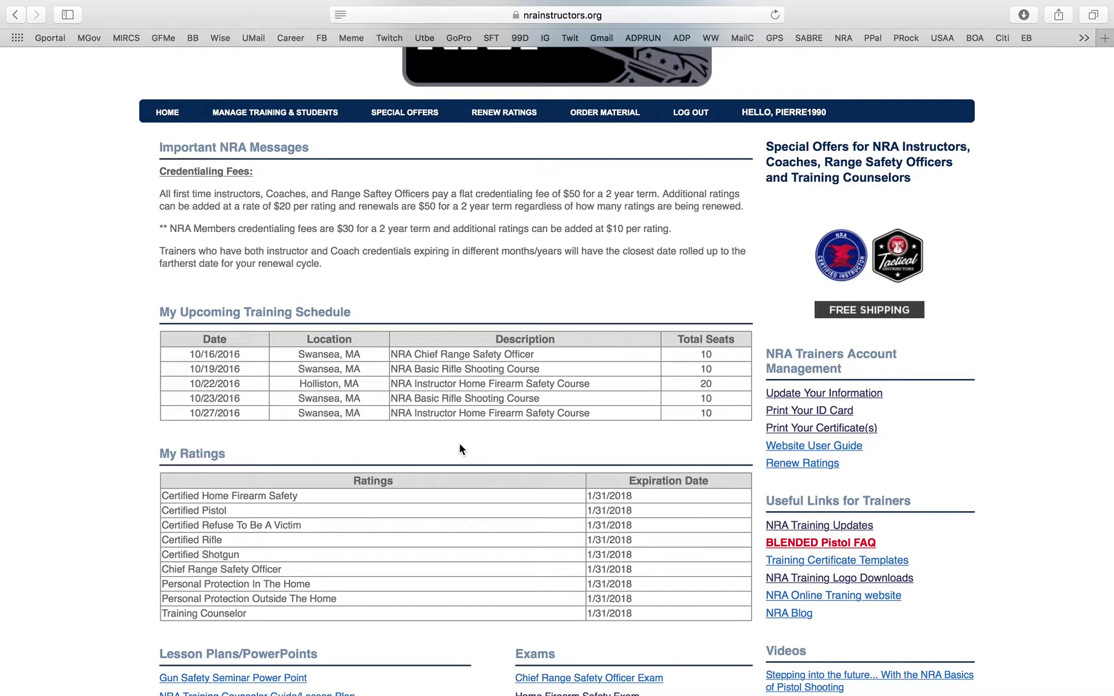
scroll(460, 451, "down", 2)
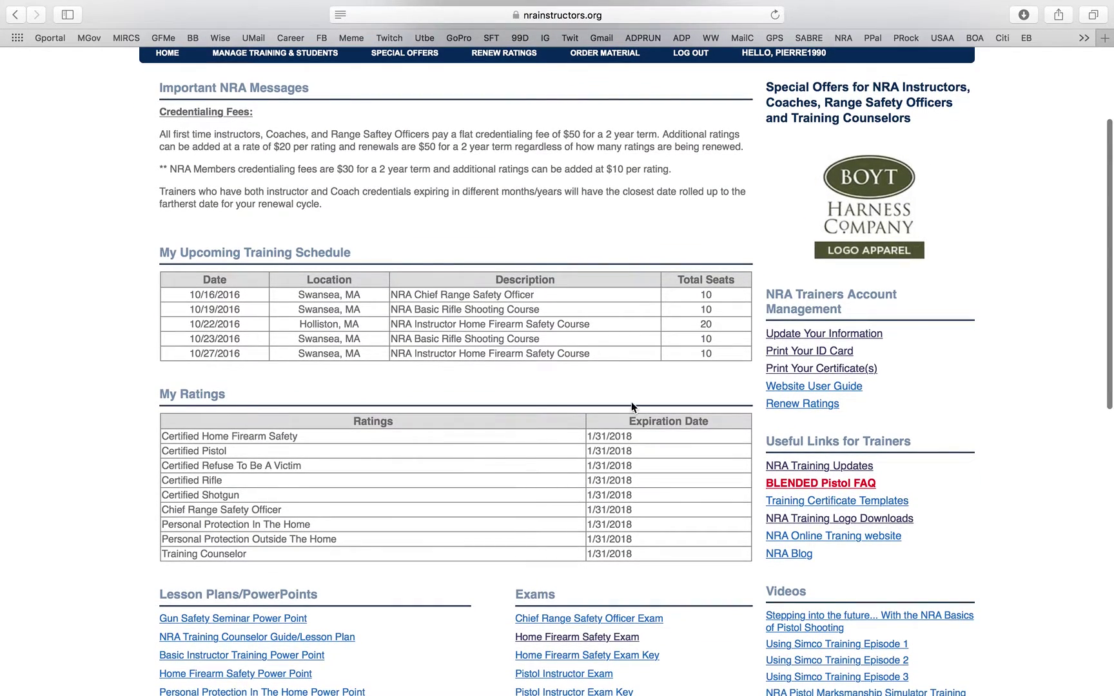
left_click(856, 338)
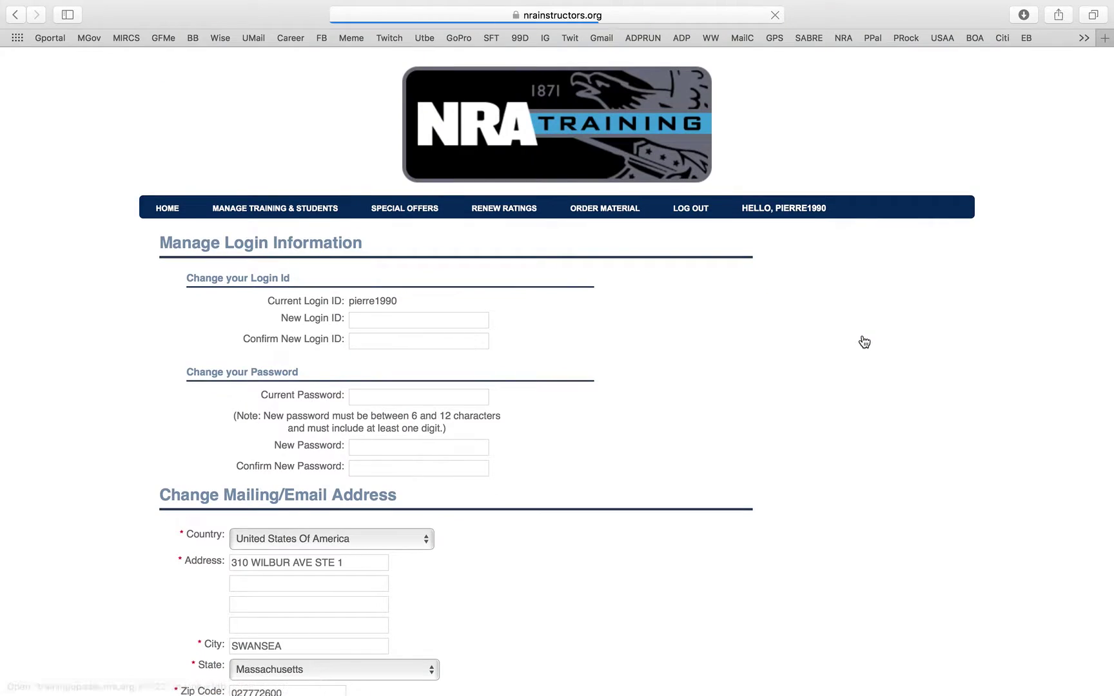
scroll(430, 284, "down", 5)
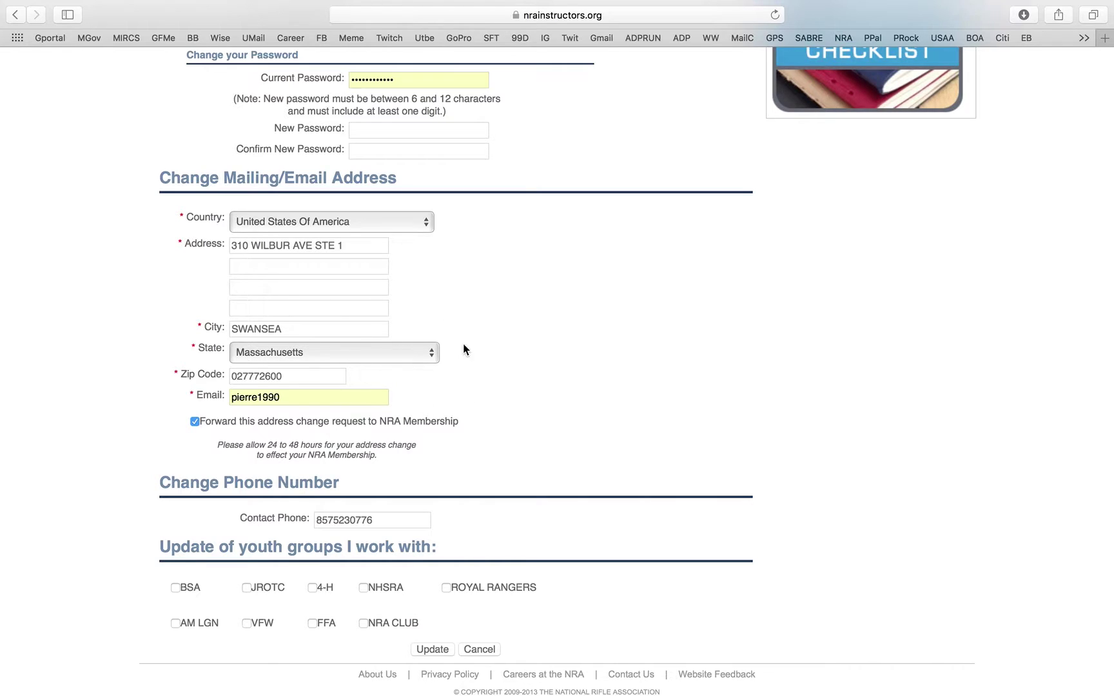
scroll(335, 380, "down", 2)
scroll(335, 381, "down", 2)
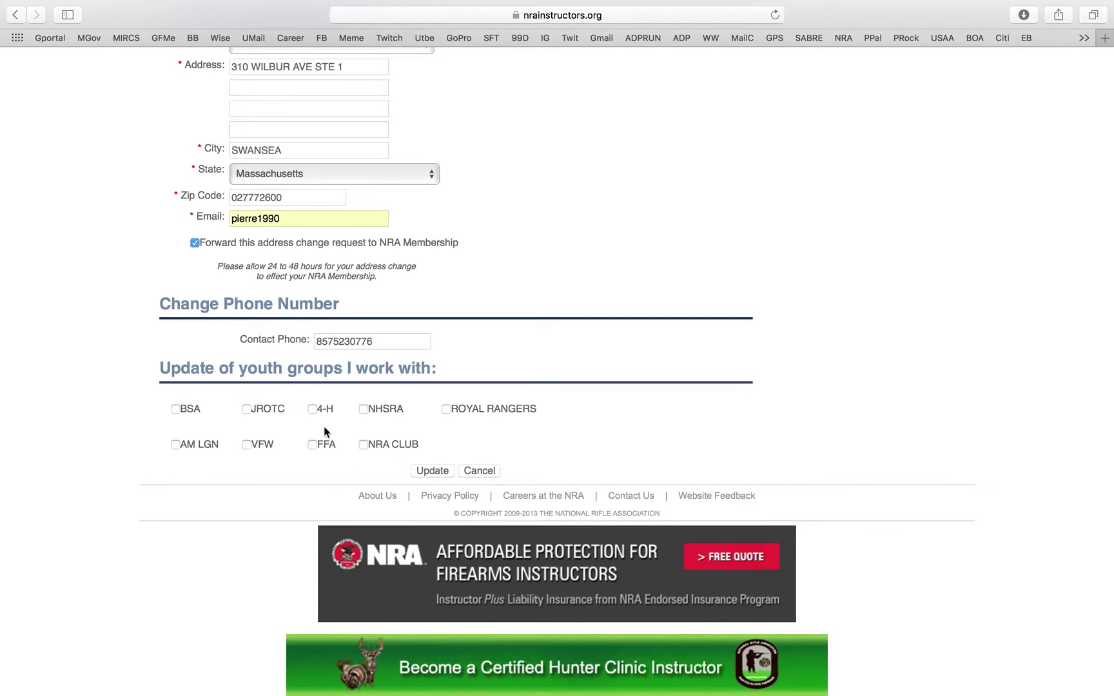
scroll(304, 405, "up", 3)
scroll(303, 408, "up", 10)
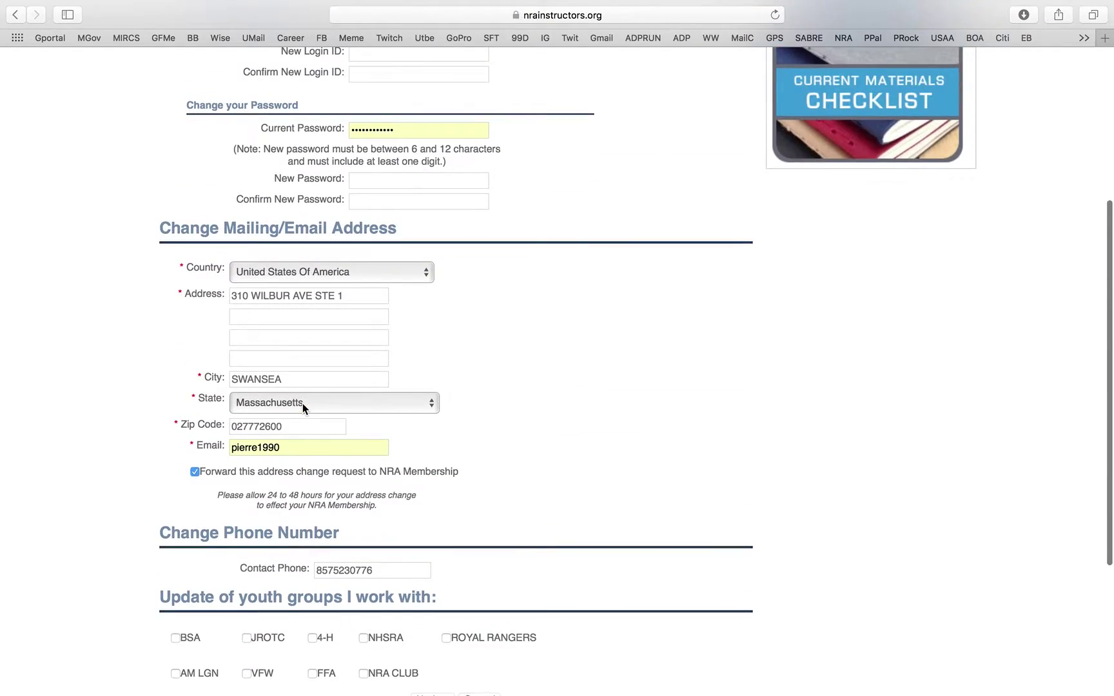
left_click(168, 209)
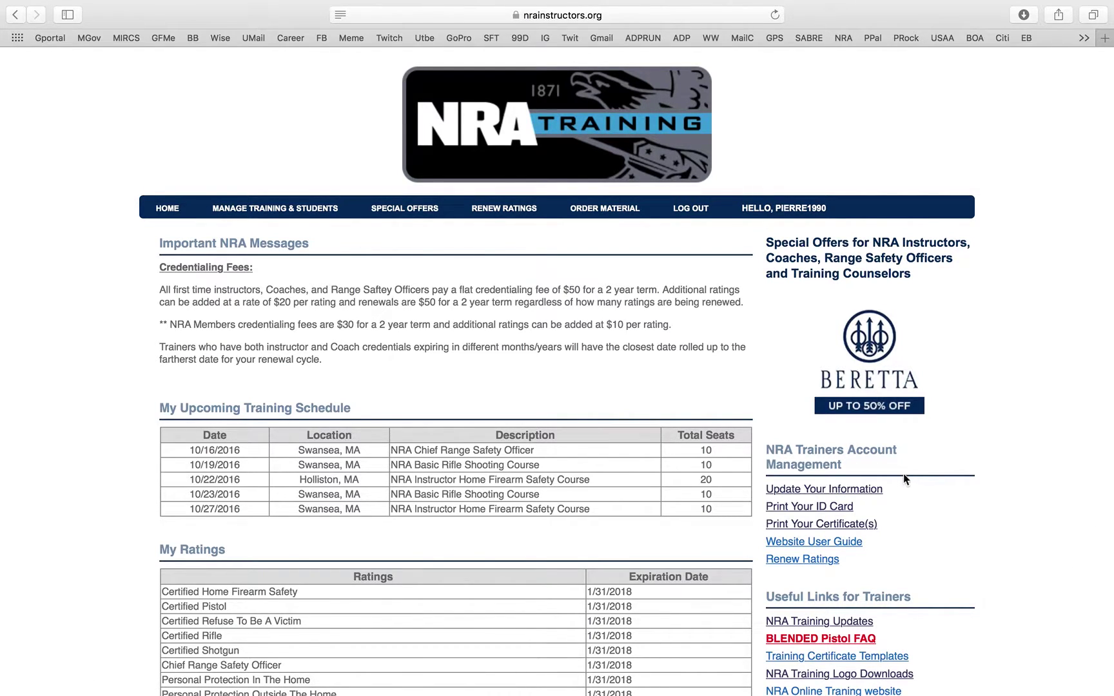
- Show the Instructor ID card and export it to PDF
left_click(834, 509)
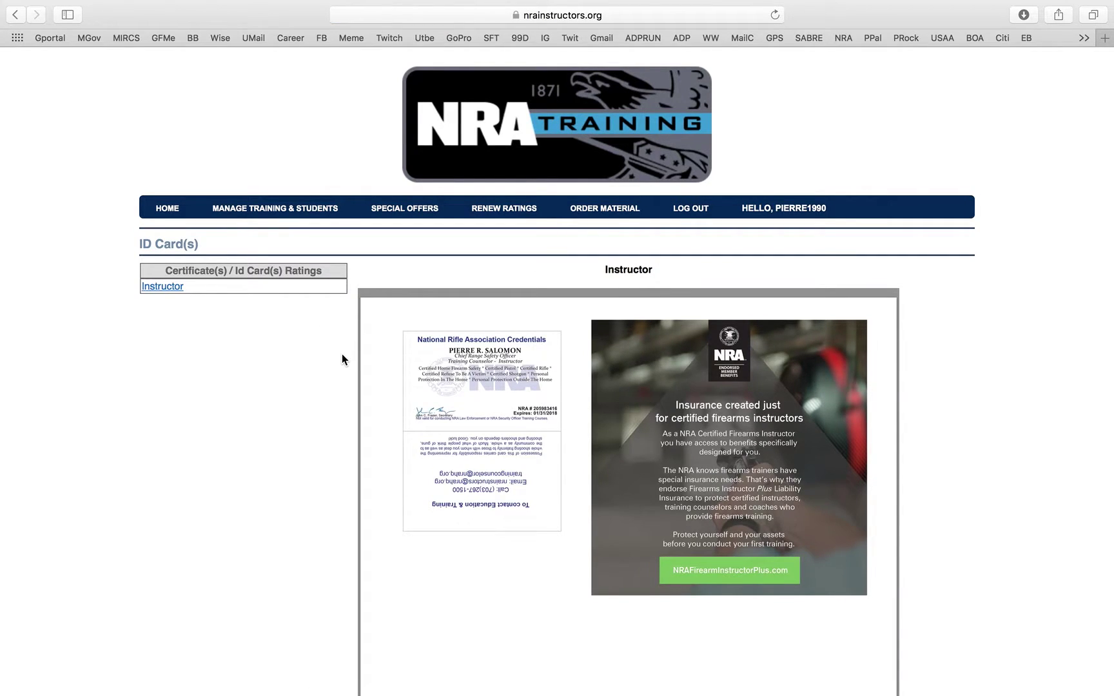
left_click(148, 287)
scroll(519, 411, "down", 3)
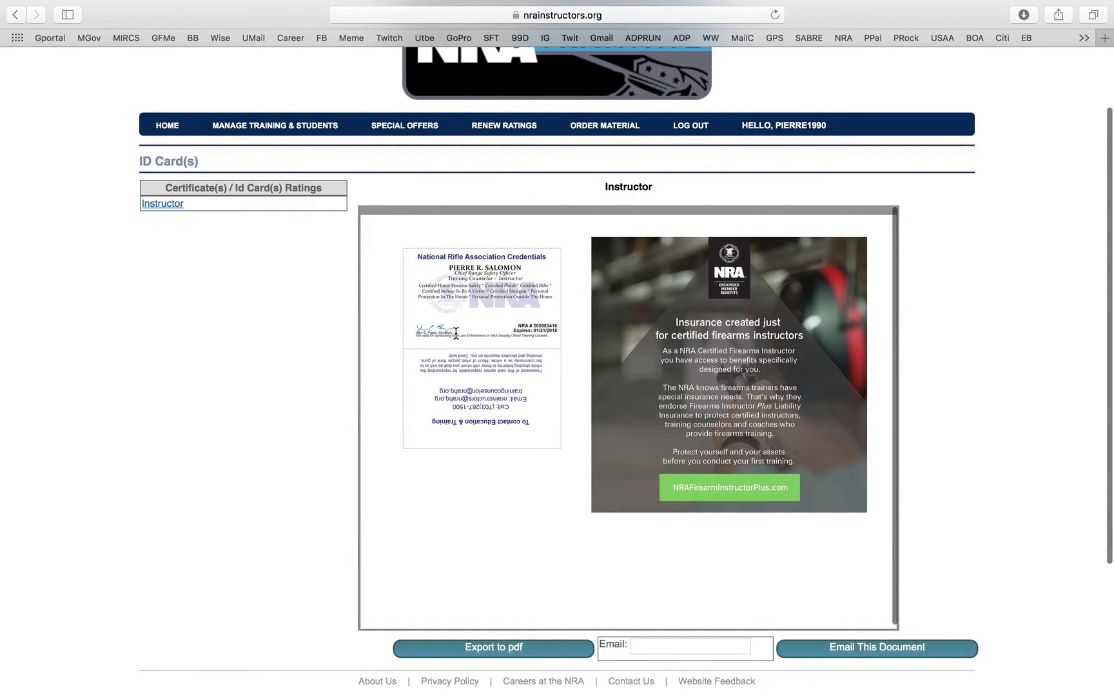
left_click(482, 652)
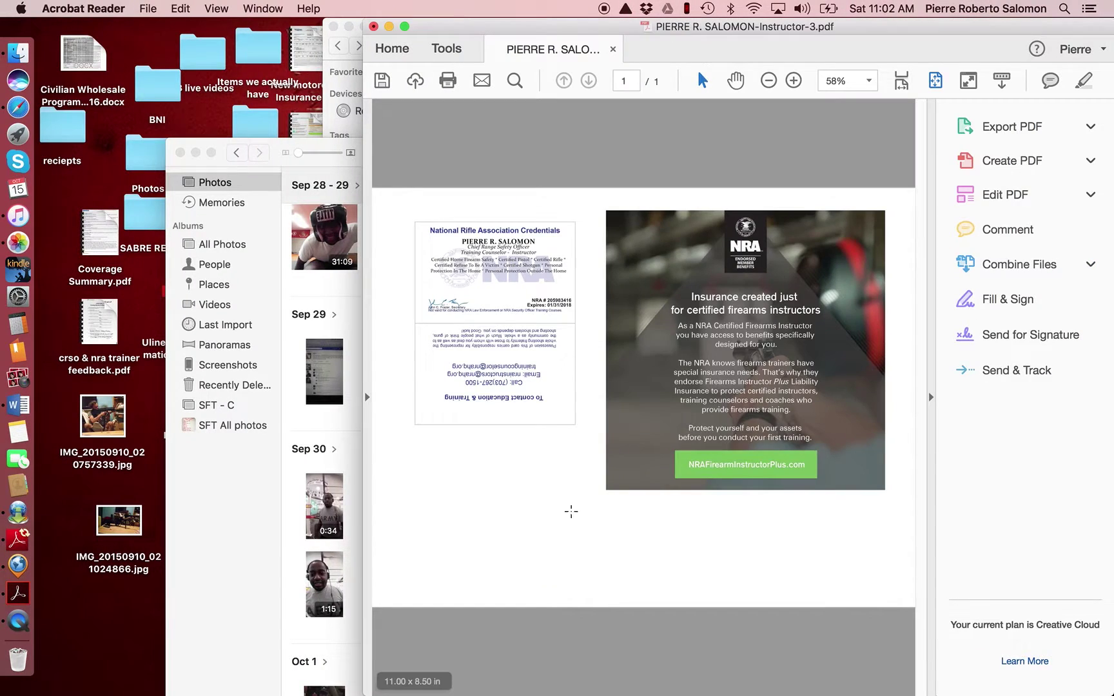
- Close Photos, check the ID card PDF page, then minimize Acrobat and close the SFT folder window
left_click(180, 153)
left_click(665, 266)
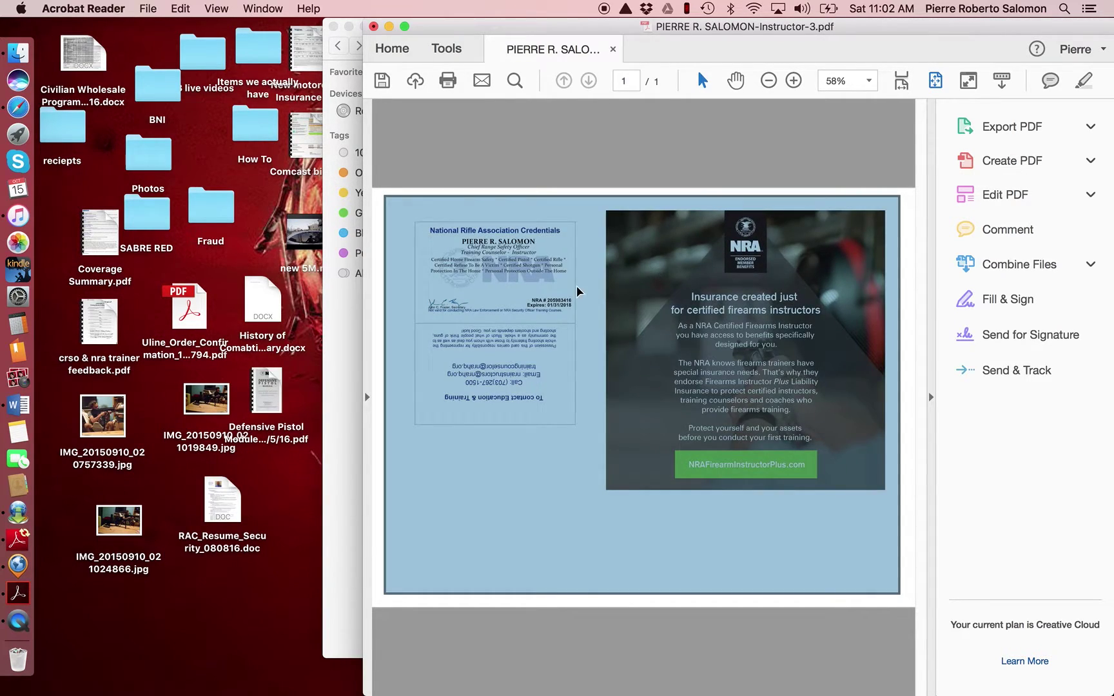
left_click(577, 292)
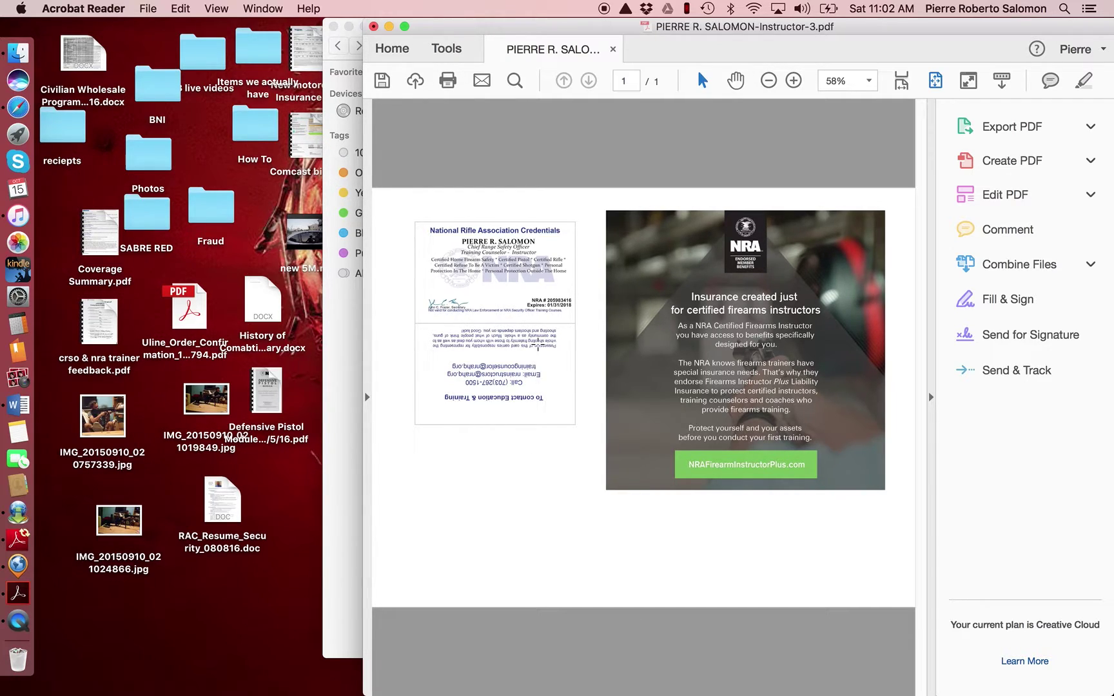
left_click(389, 26)
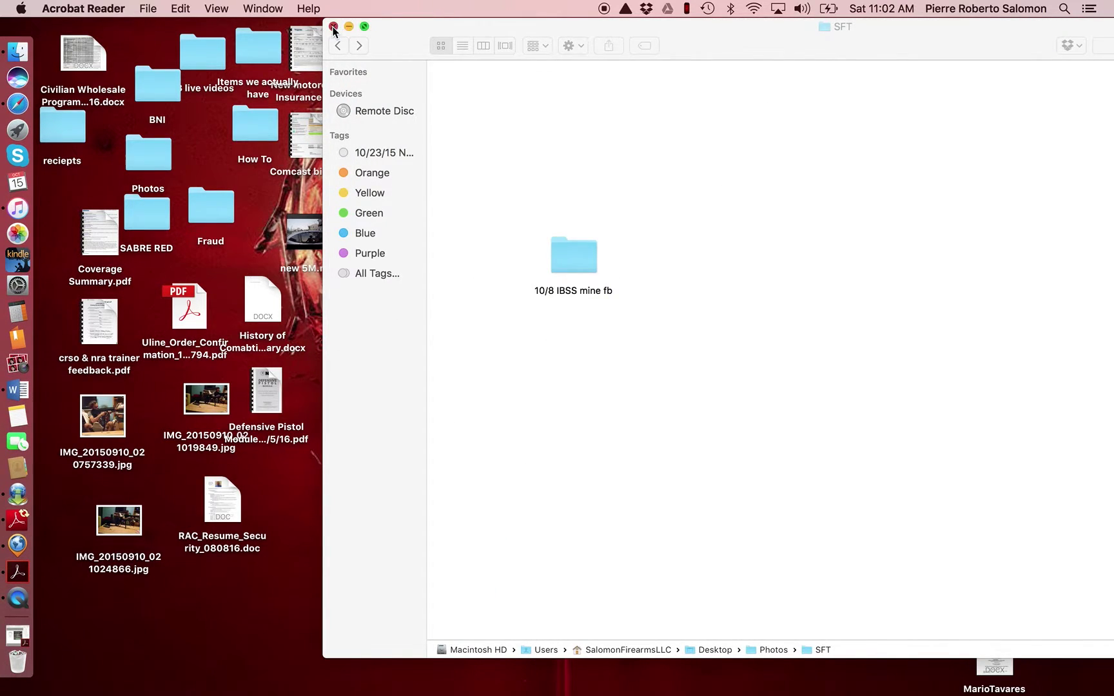
left_click(333, 26)
- Bring the NRA site back, go home, and open Print Your Certificate(s)
left_click(13, 105)
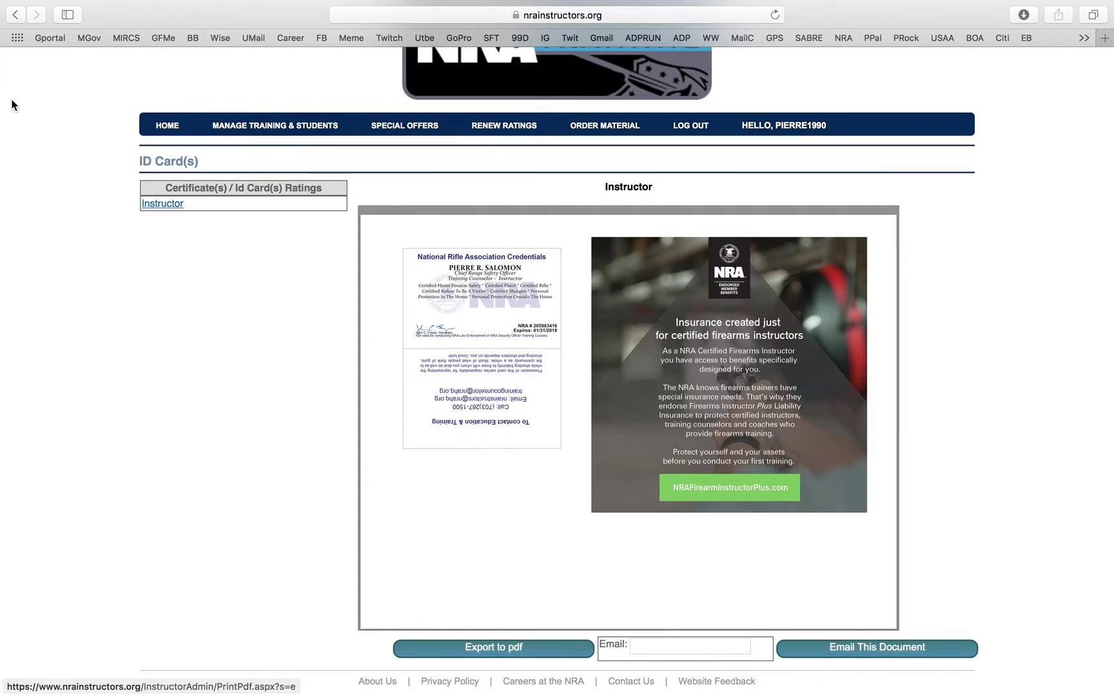
left_click(164, 129)
scroll(746, 346, "down", 2)
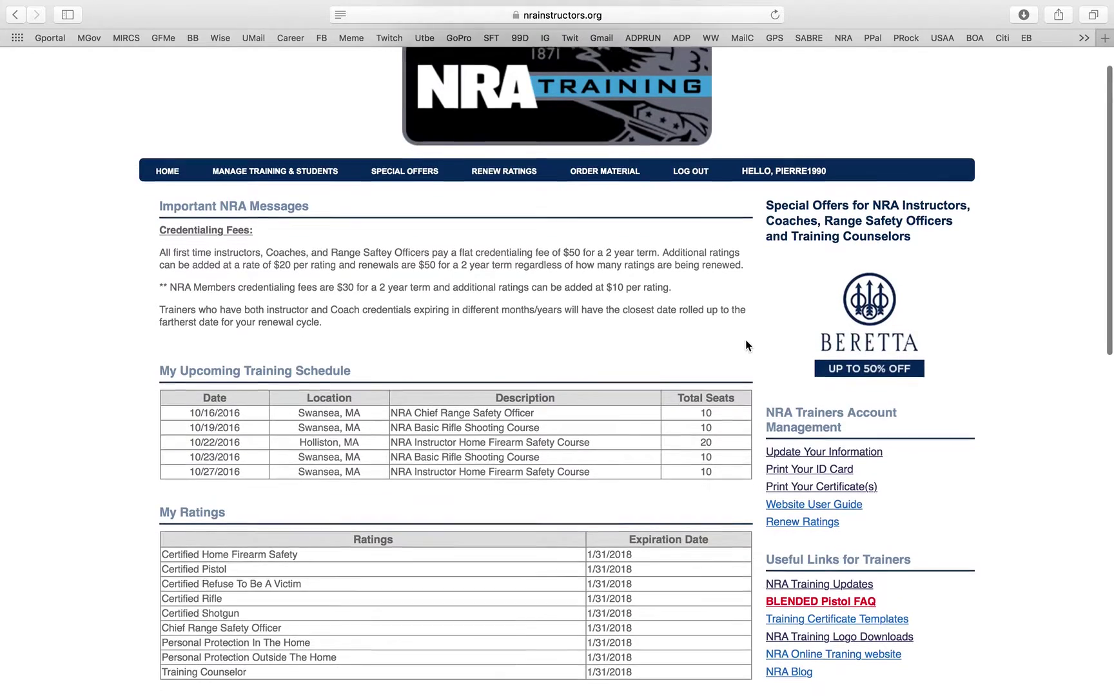
scroll(745, 345, "down", 2)
left_click(853, 432)
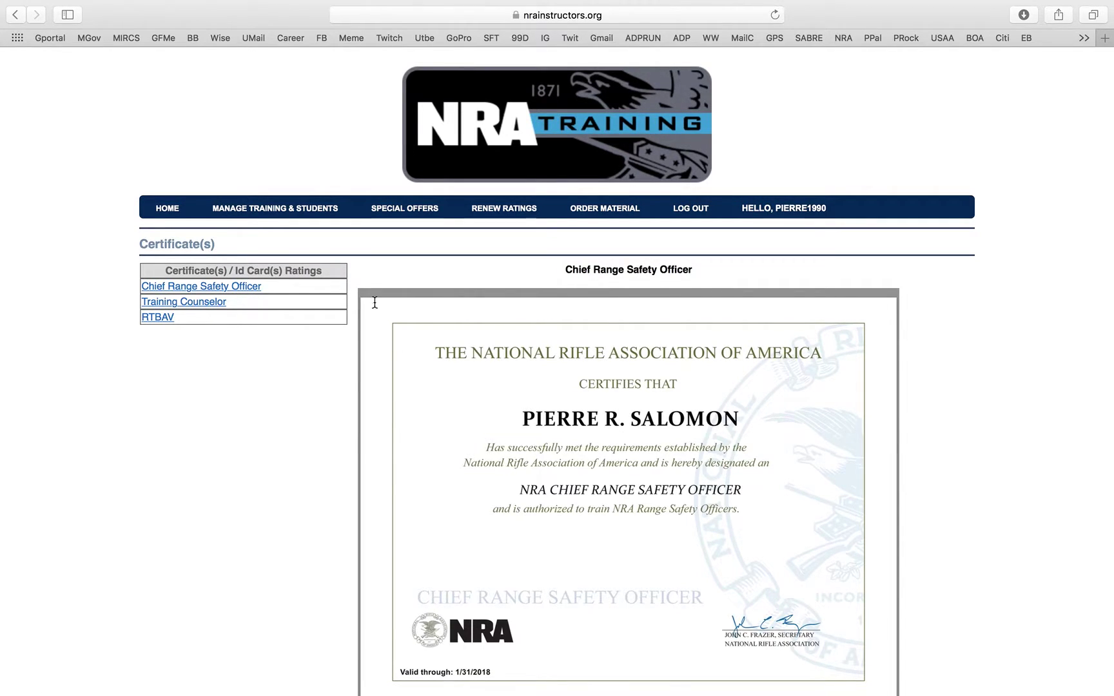
- Start entering an email address for the certificate, then delete the partial entry
scroll(649, 430, "down", 4)
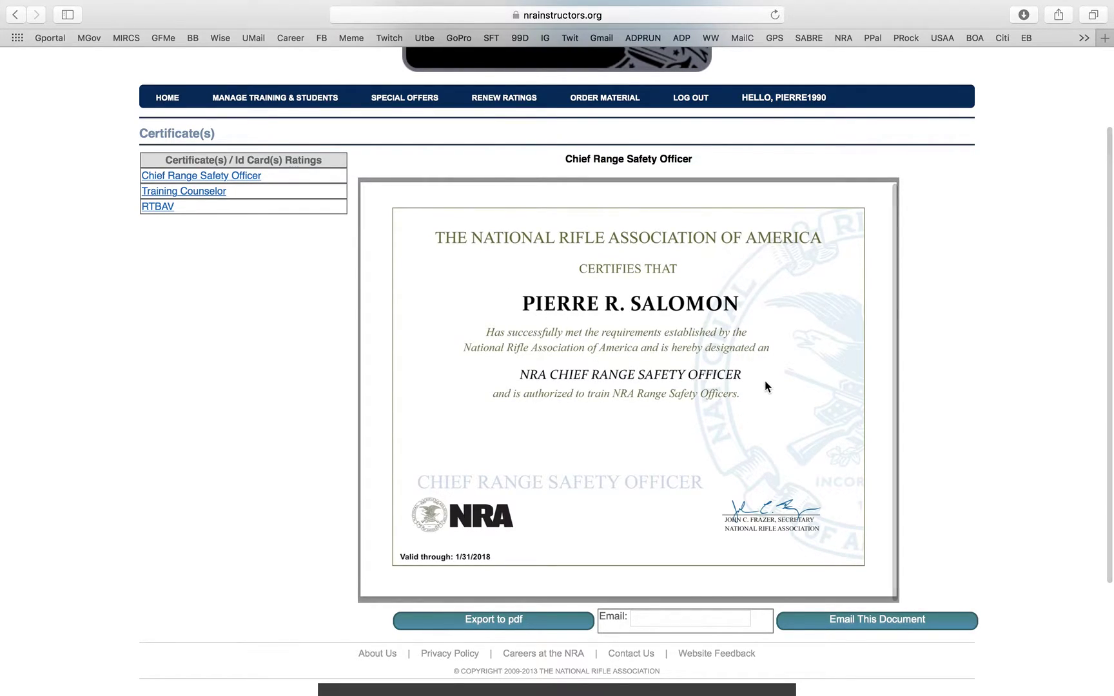
mouse_move(403, 587)
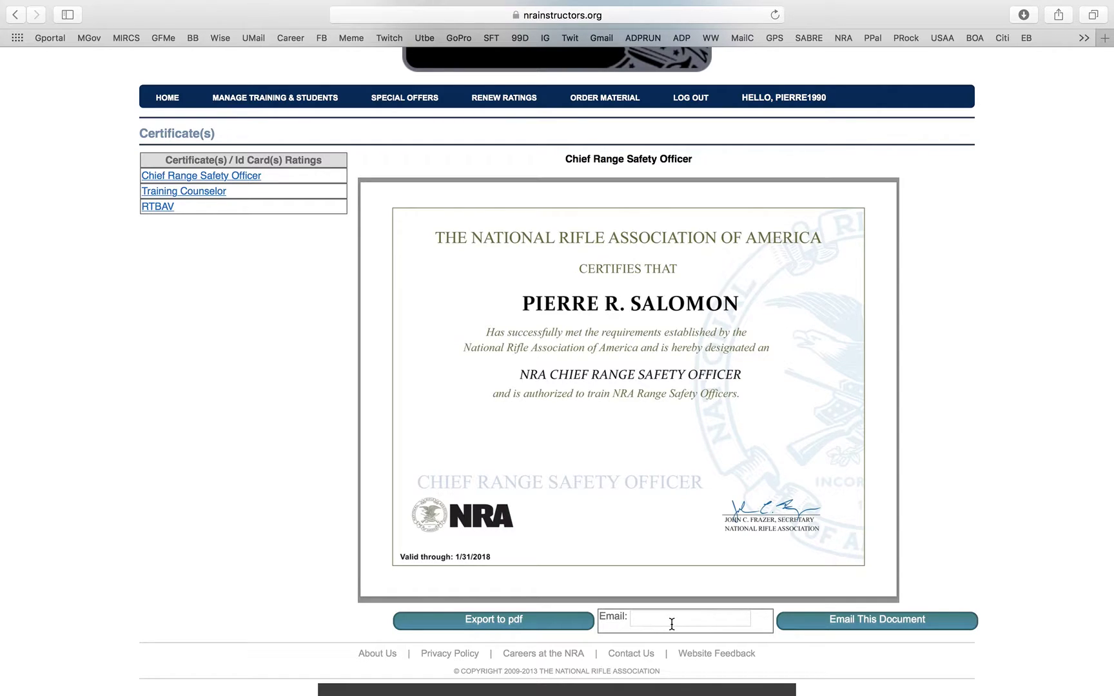
left_click(672, 624)
type("johndo")
key("BackSpace")
key("BackSpace")
key("BackSpace")
key("BackSpace")
key("BackSpace")
key("BackSpace")
- View the Training Counselor certificate, then the RTBAV instructor certificate
left_click(213, 192)
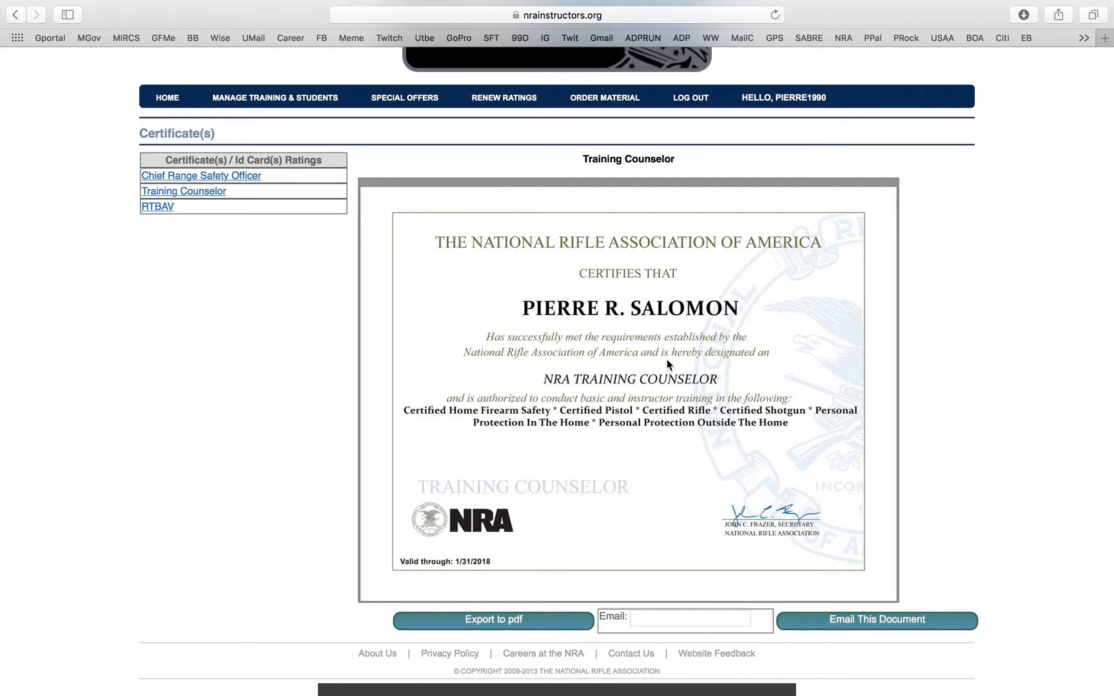
scroll(667, 393, "down", 2)
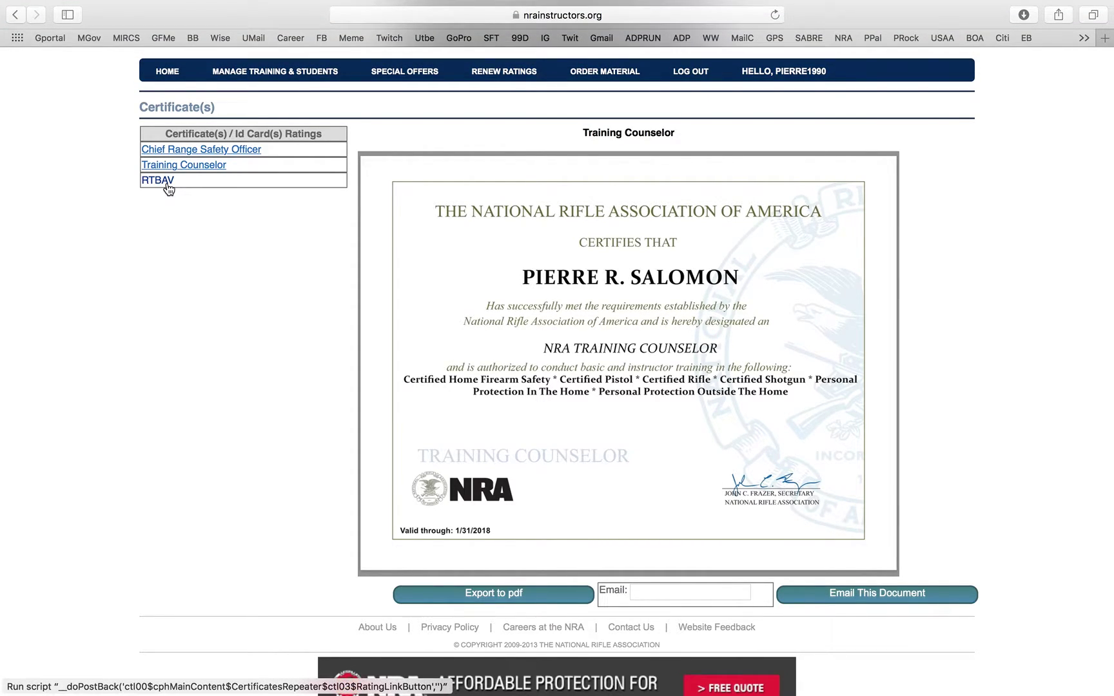
left_click(167, 181)
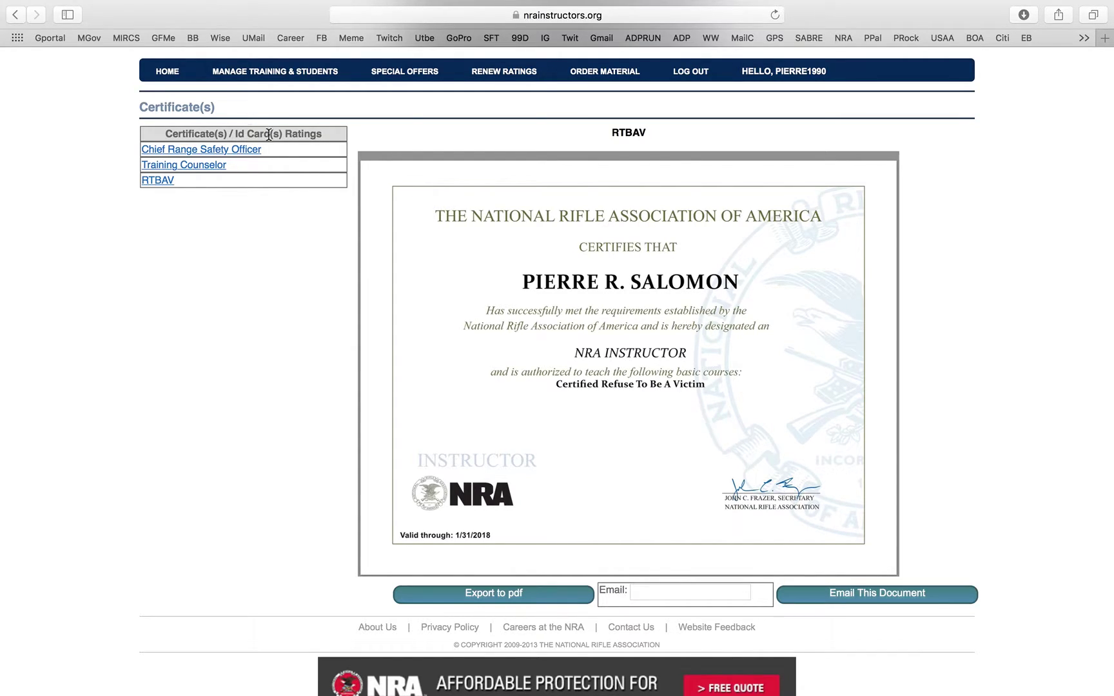
- Return to the home page and open the NRA Training Updates page
left_click(172, 74)
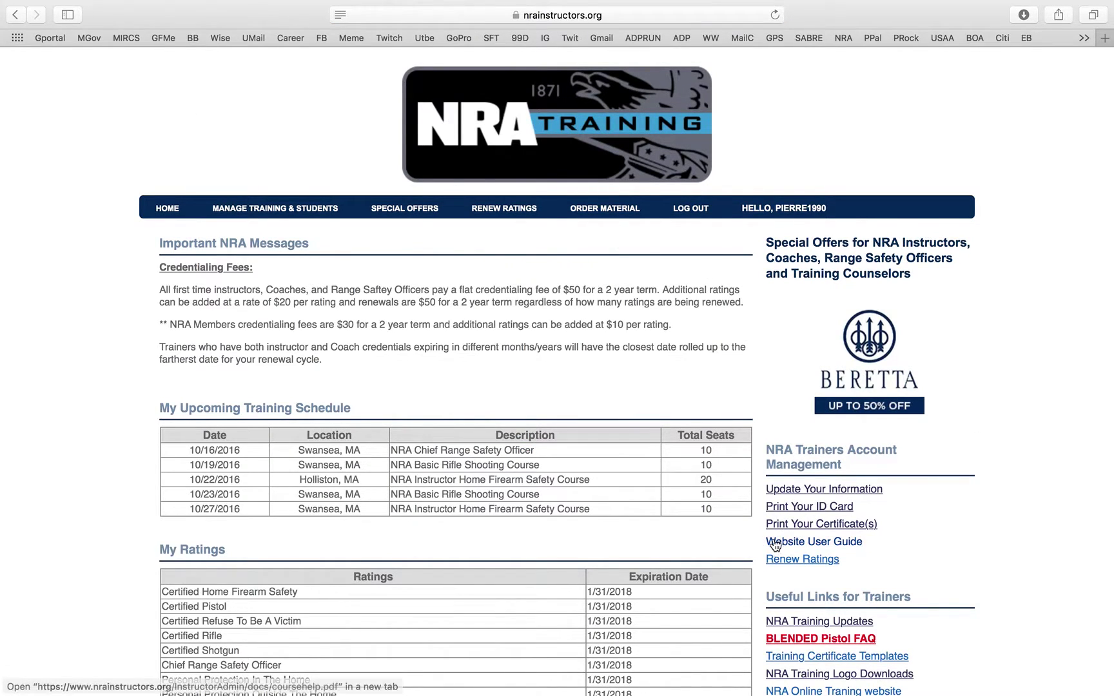
scroll(836, 508, "down", 5)
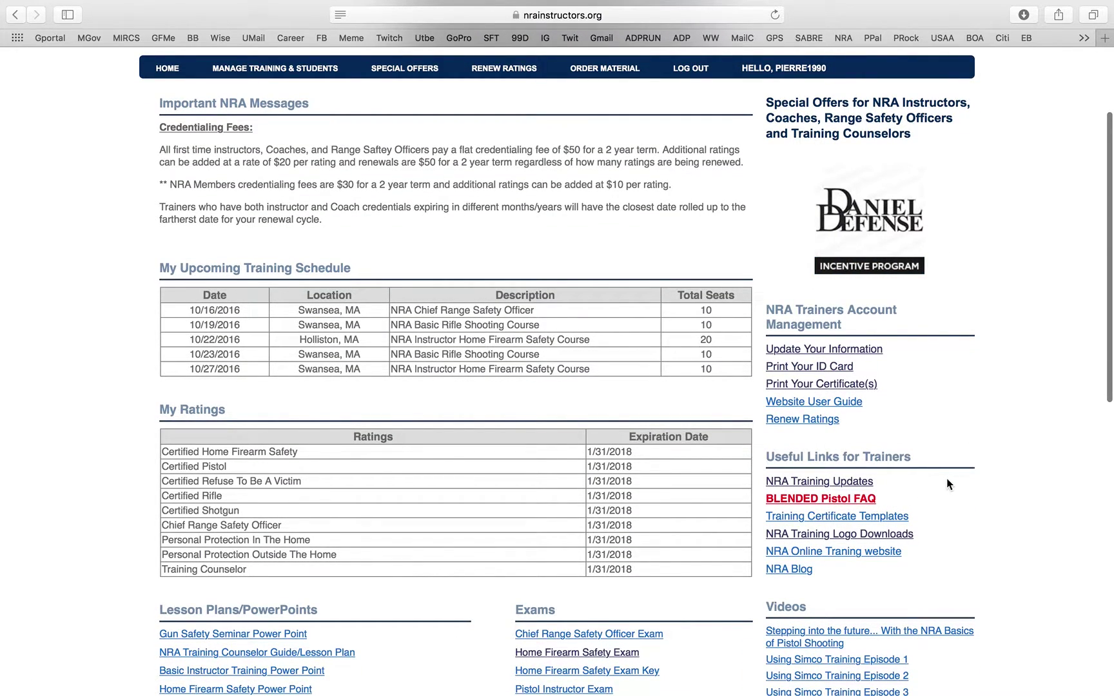
scroll(972, 440, "down", 2)
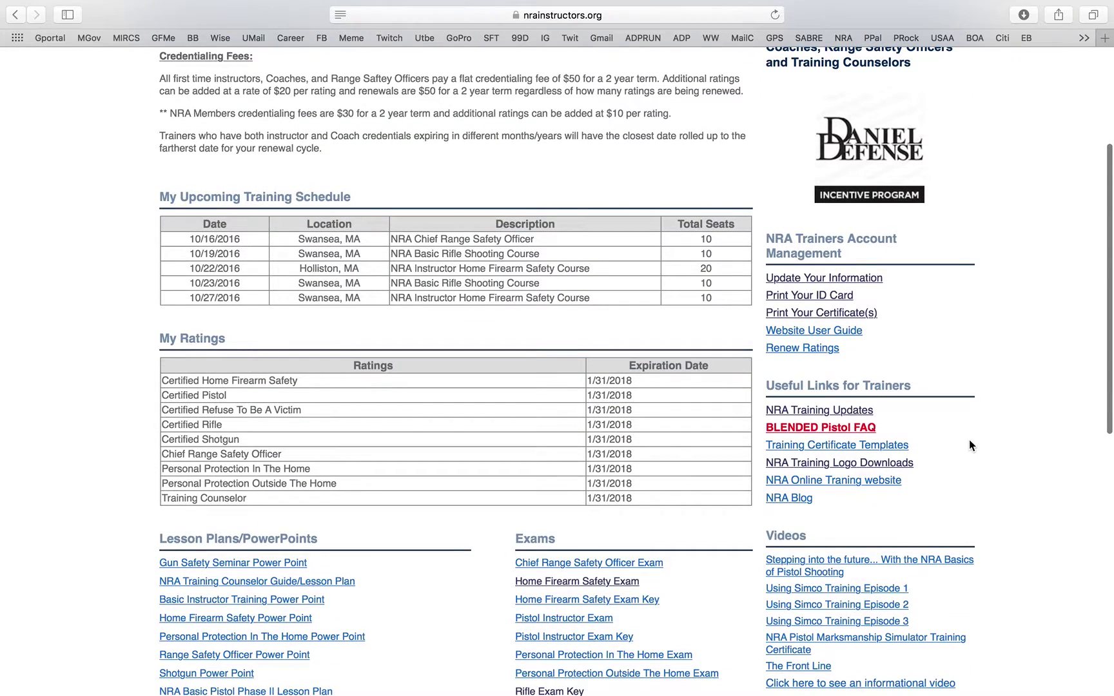
left_click(857, 411)
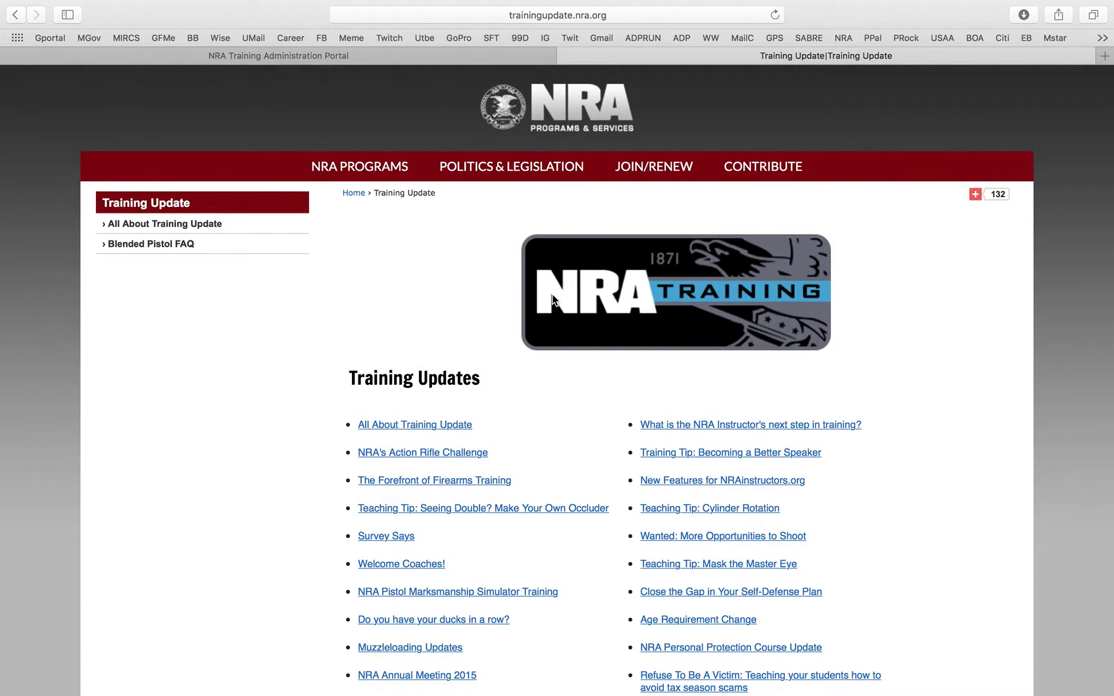
scroll(552, 294, "down", 1)
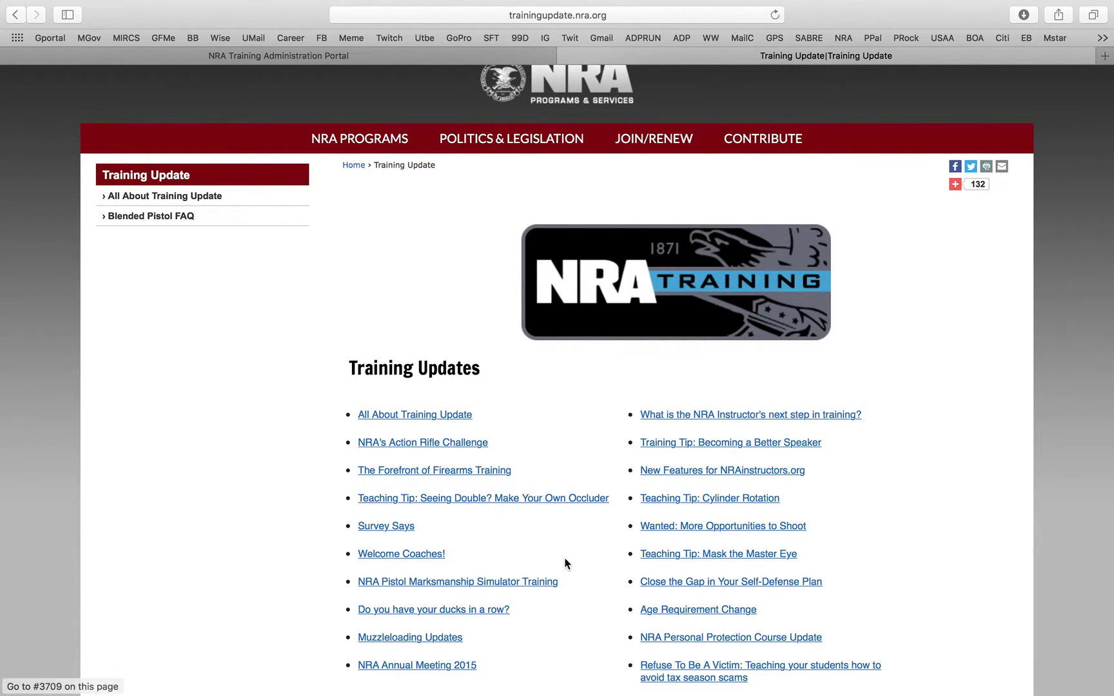
scroll(625, 419, "down", 3)
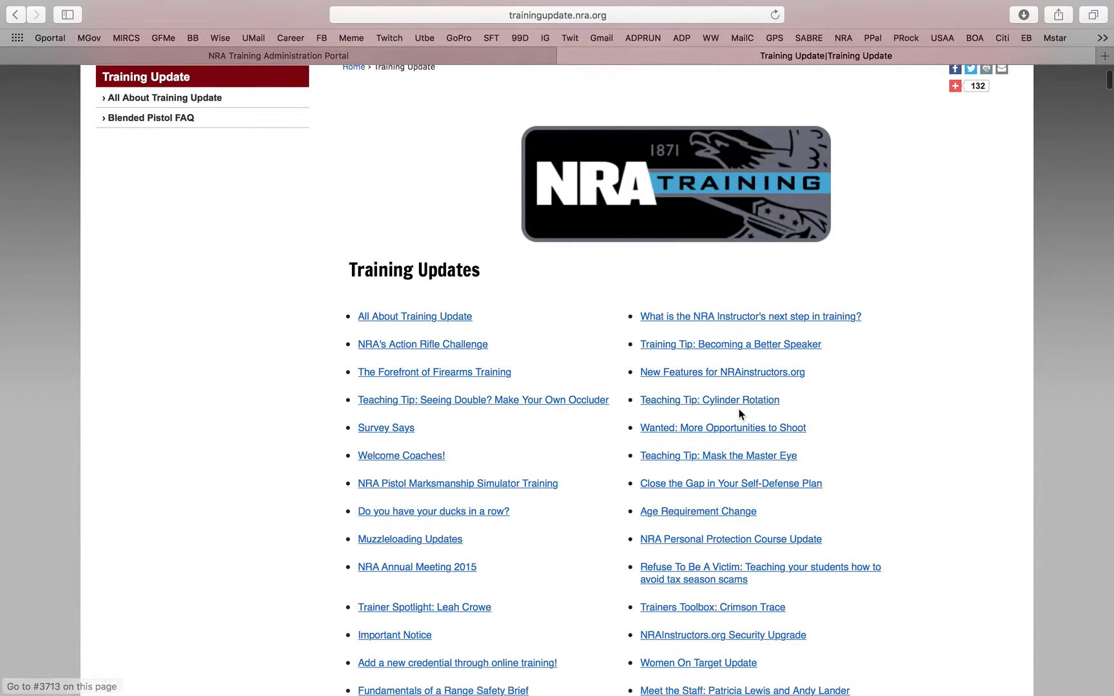
- Read the Cylinder Rotation teaching tip, then go back to the index and close the Training Update tab
left_click(736, 401)
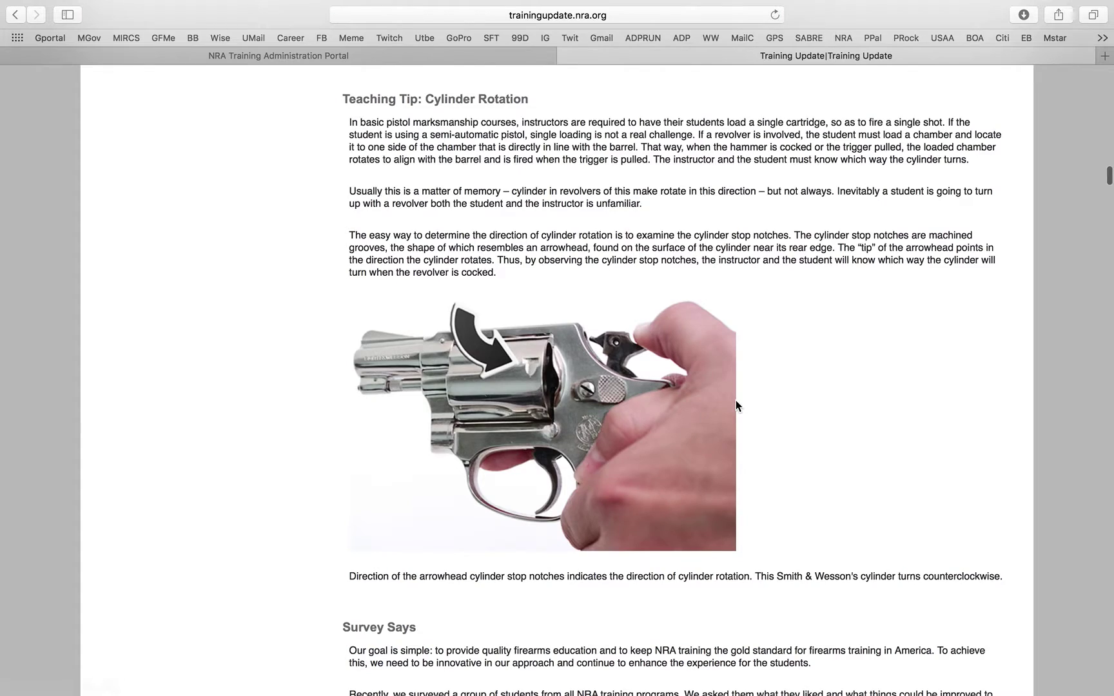
scroll(705, 369, "down", 6)
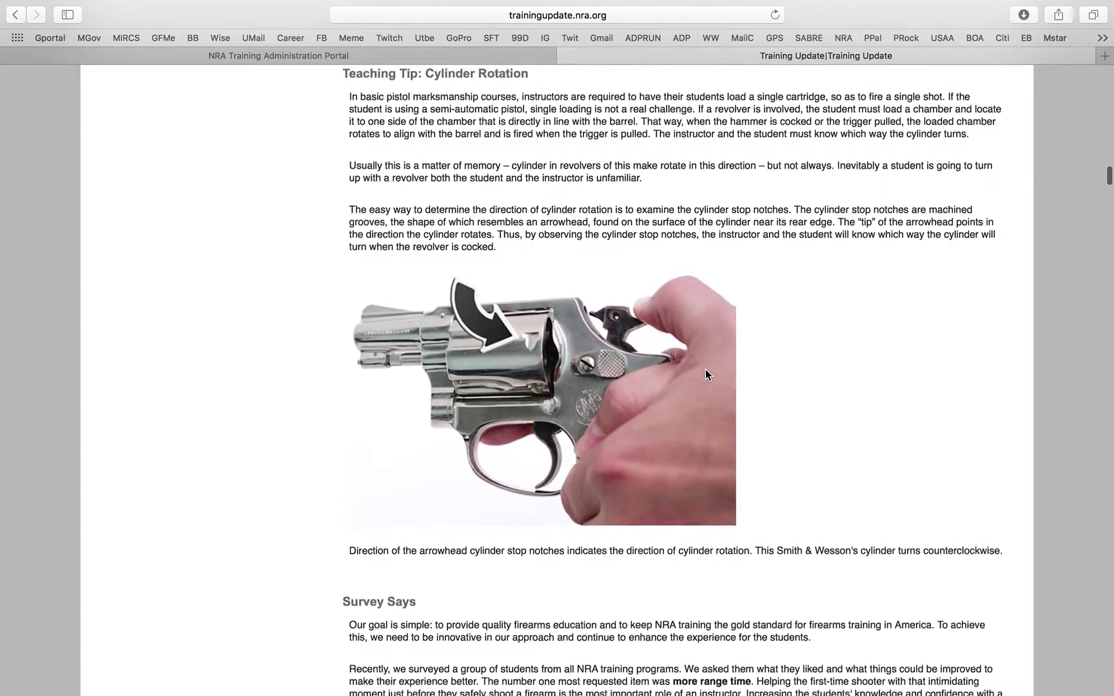
scroll(705, 375, "down", 2)
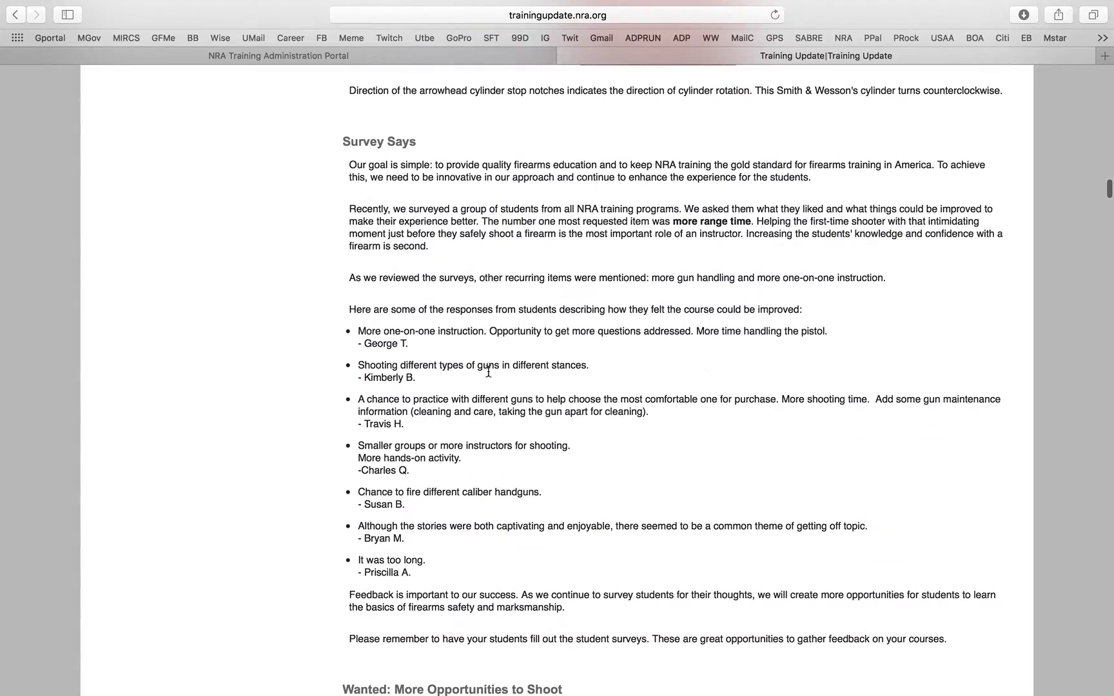
scroll(509, 387, "down", 8)
scroll(500, 267, "down", 6)
scroll(500, 266, "up", 20)
scroll(500, 266, "up", 20)
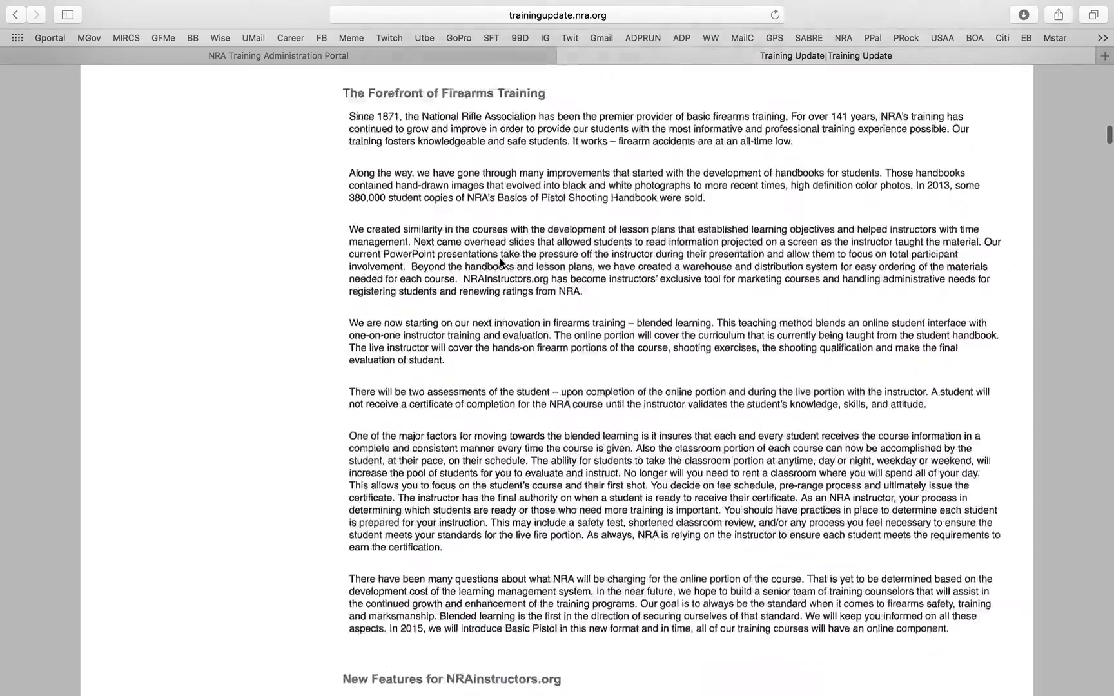
scroll(501, 261, "up", 3)
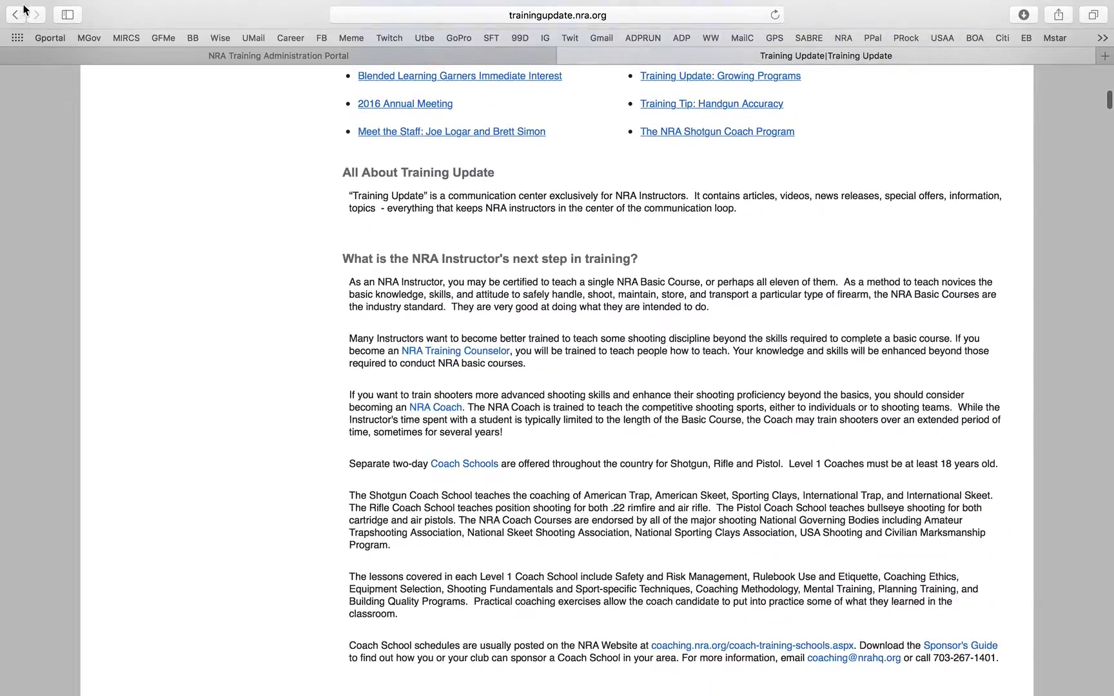
left_click(15, 14)
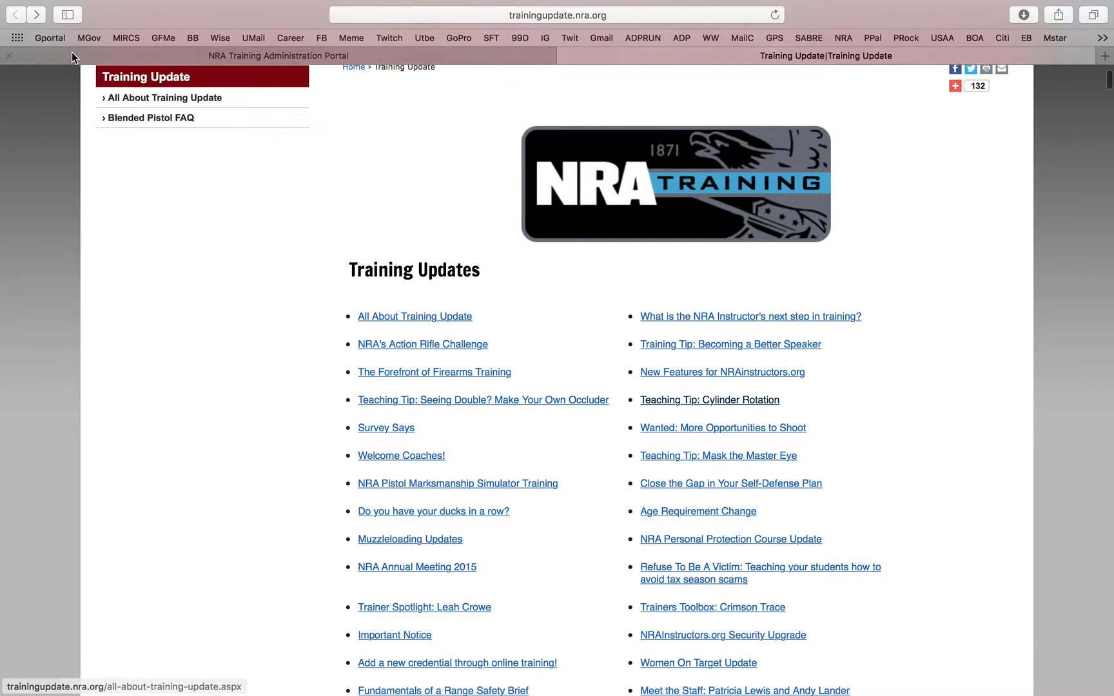
left_click(567, 56)
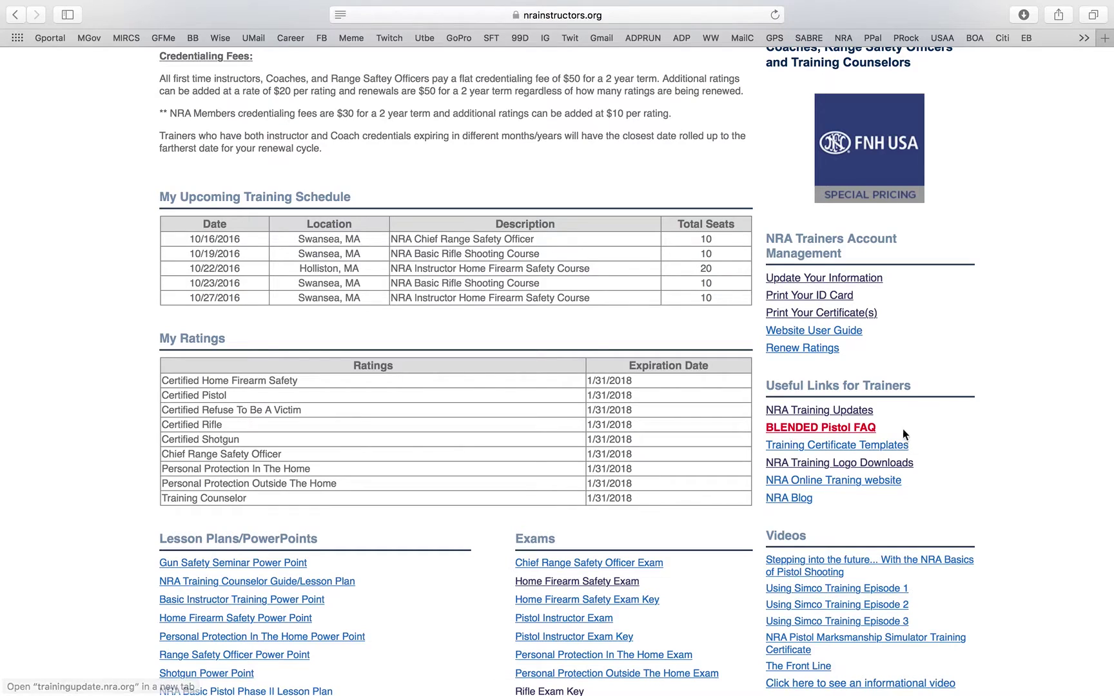
- Open the Blended Pistol FAQ in a new tab and read down to the coordinator contact table
left_click(865, 428)
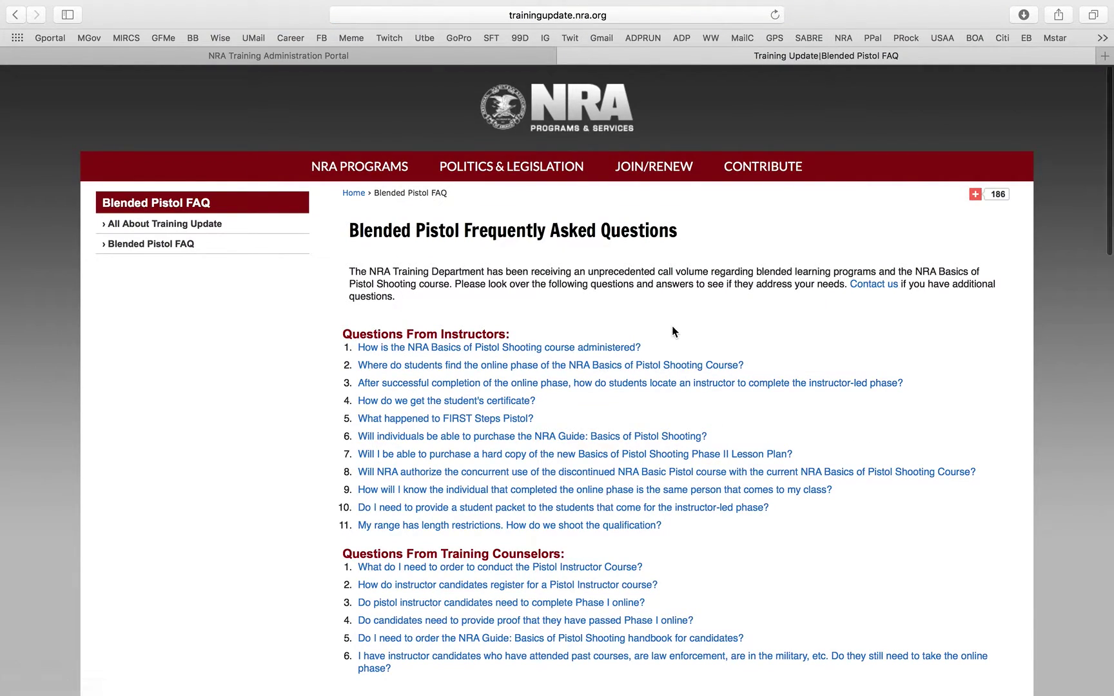
scroll(673, 331, "down", 5)
scroll(672, 332, "down", 2)
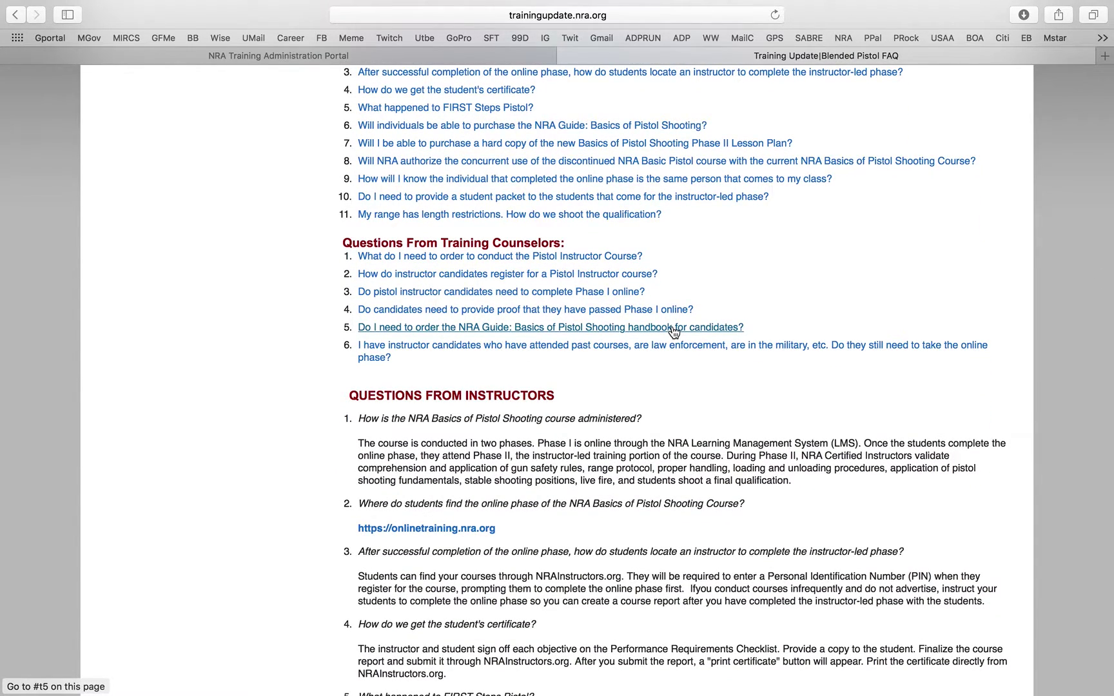
scroll(445, 319, "down", 3)
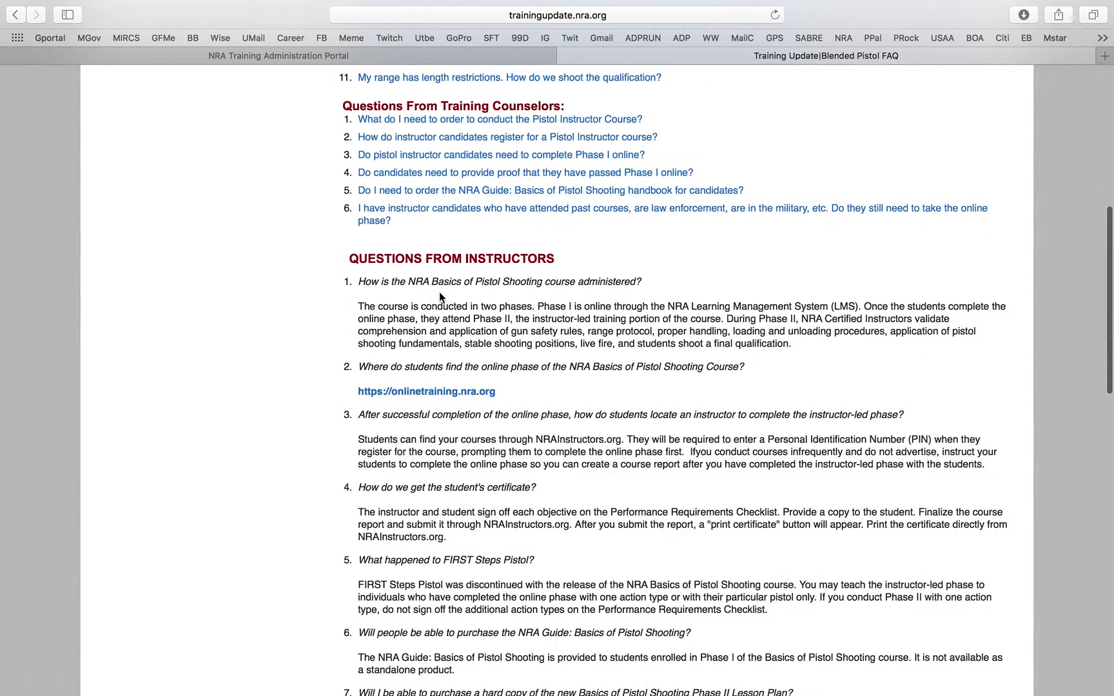
scroll(440, 293, "down", 2)
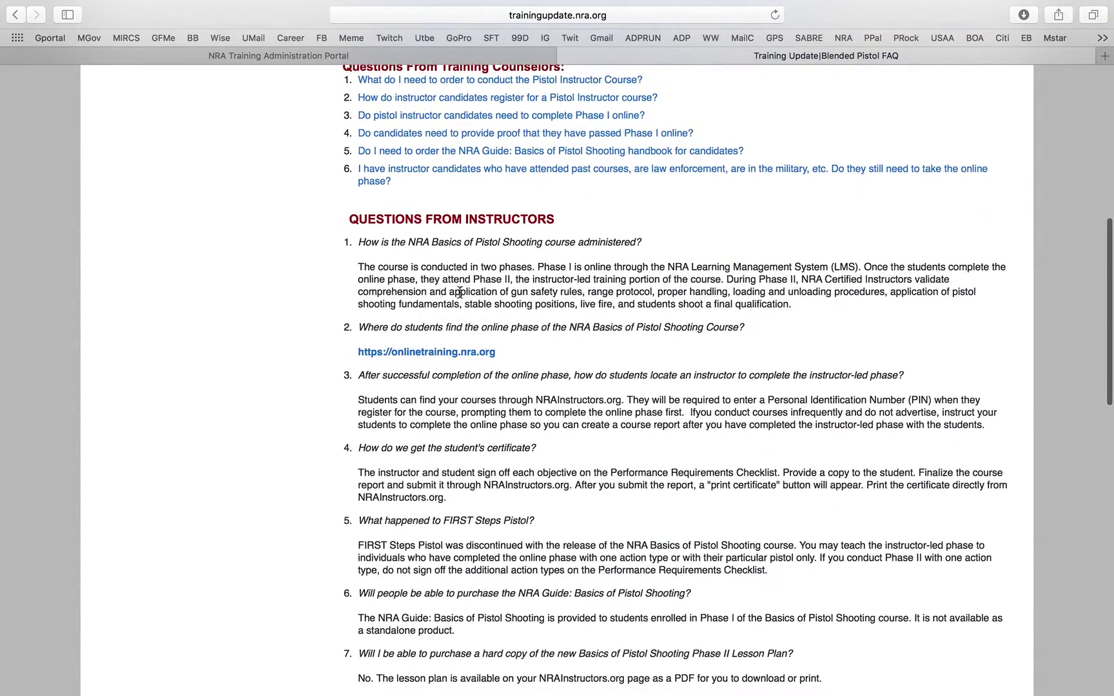
scroll(510, 276, "down", 2)
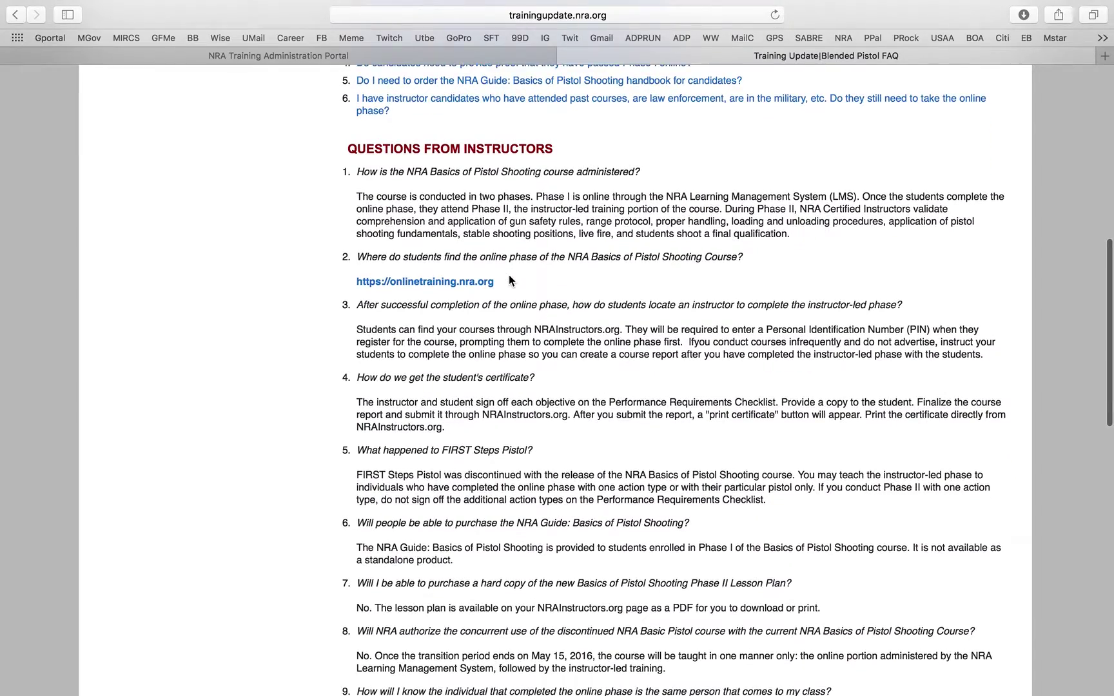
scroll(509, 280, "down", 5)
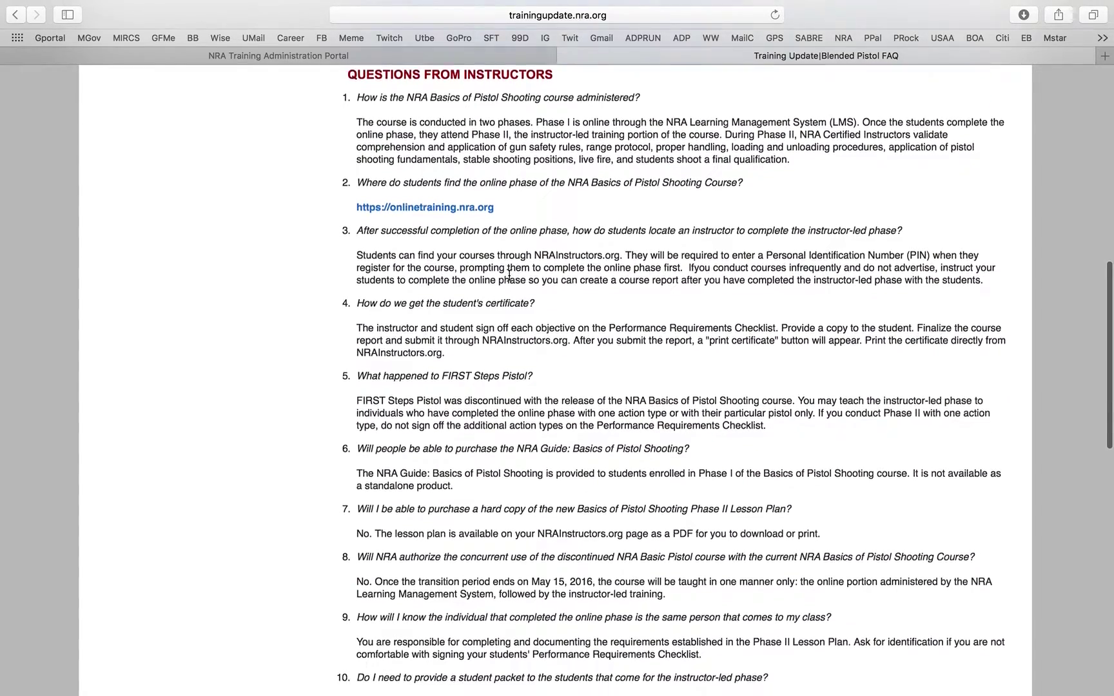
scroll(509, 275, "down", 10)
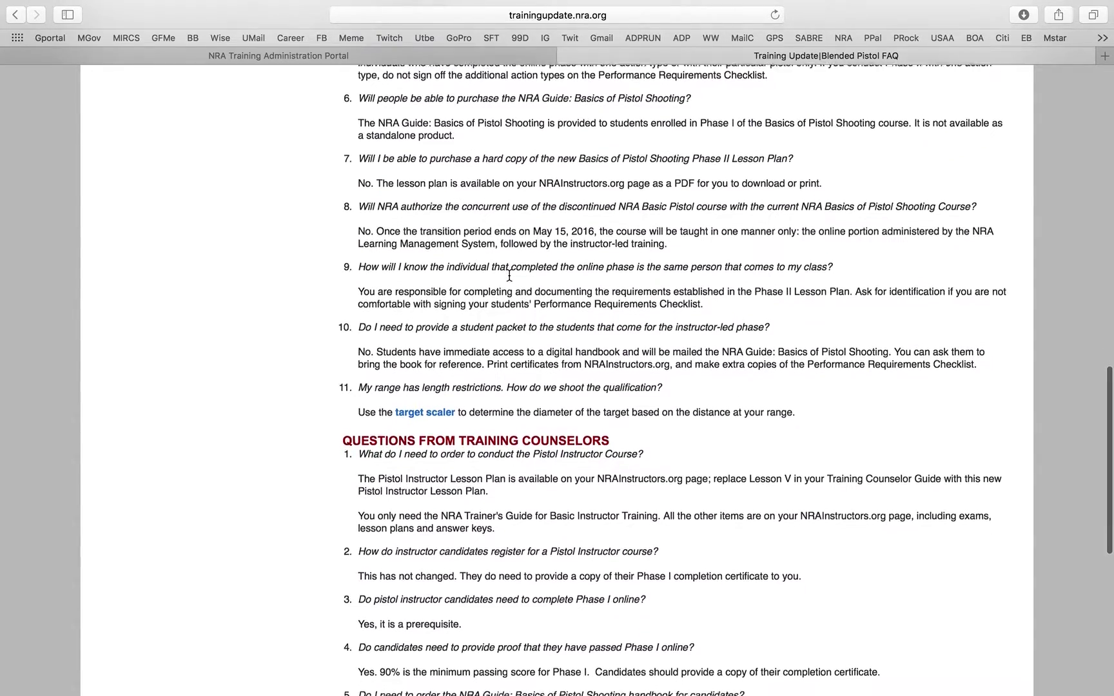
scroll(510, 276, "down", 1)
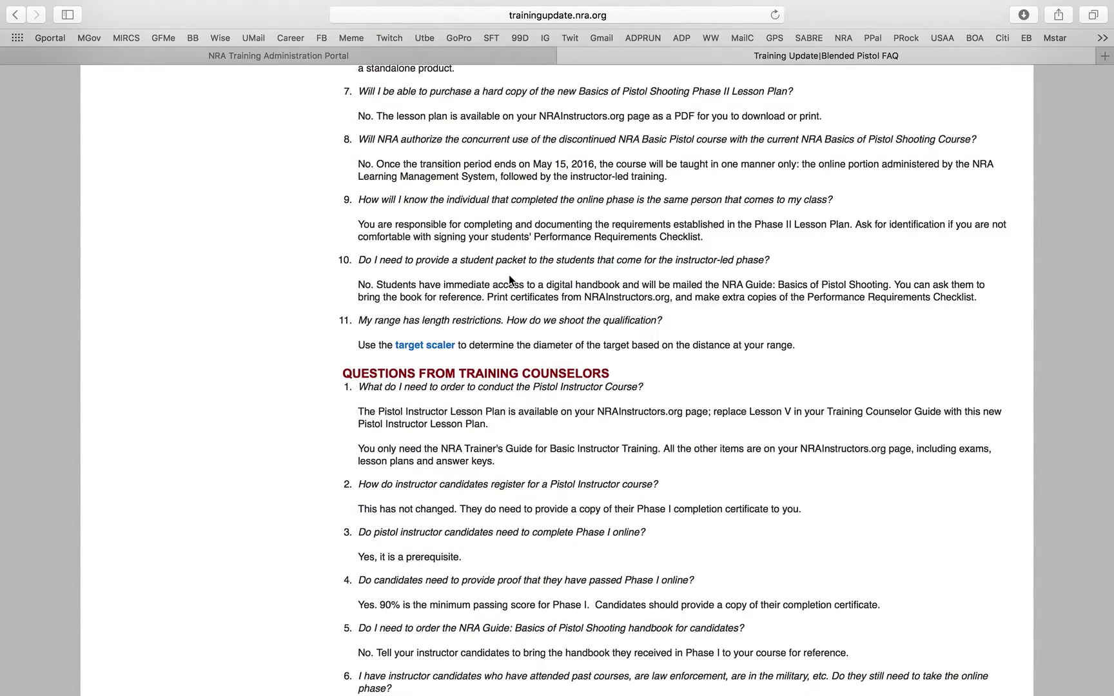
scroll(509, 279, "down", 4)
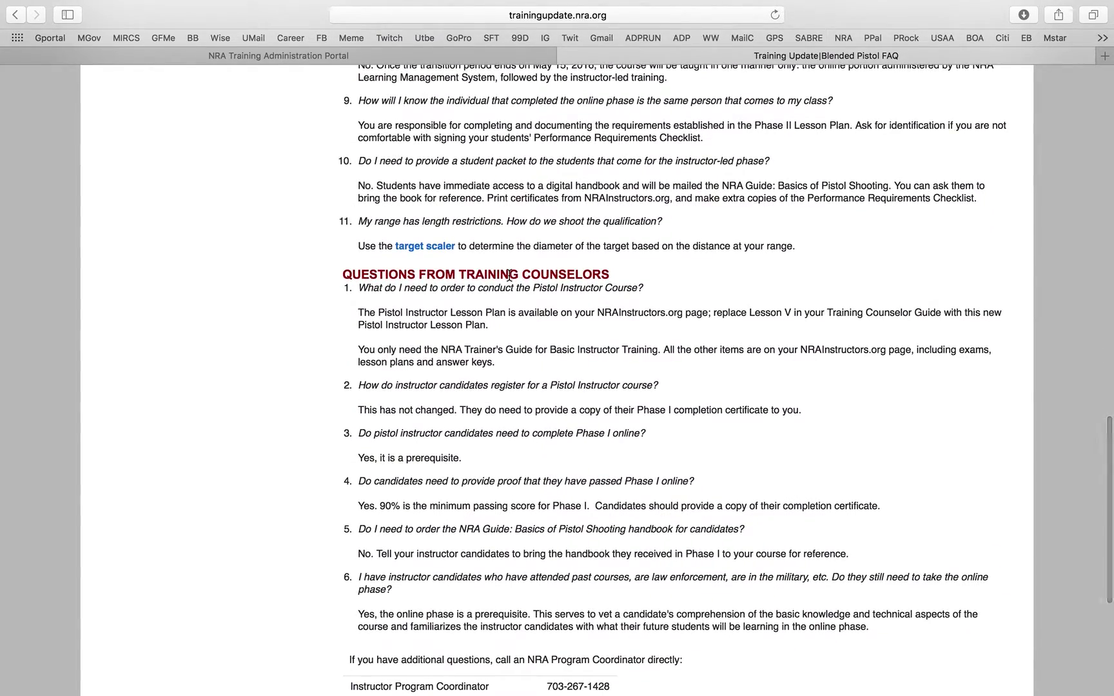
scroll(509, 276, "down", 3)
scroll(508, 276, "down", 9)
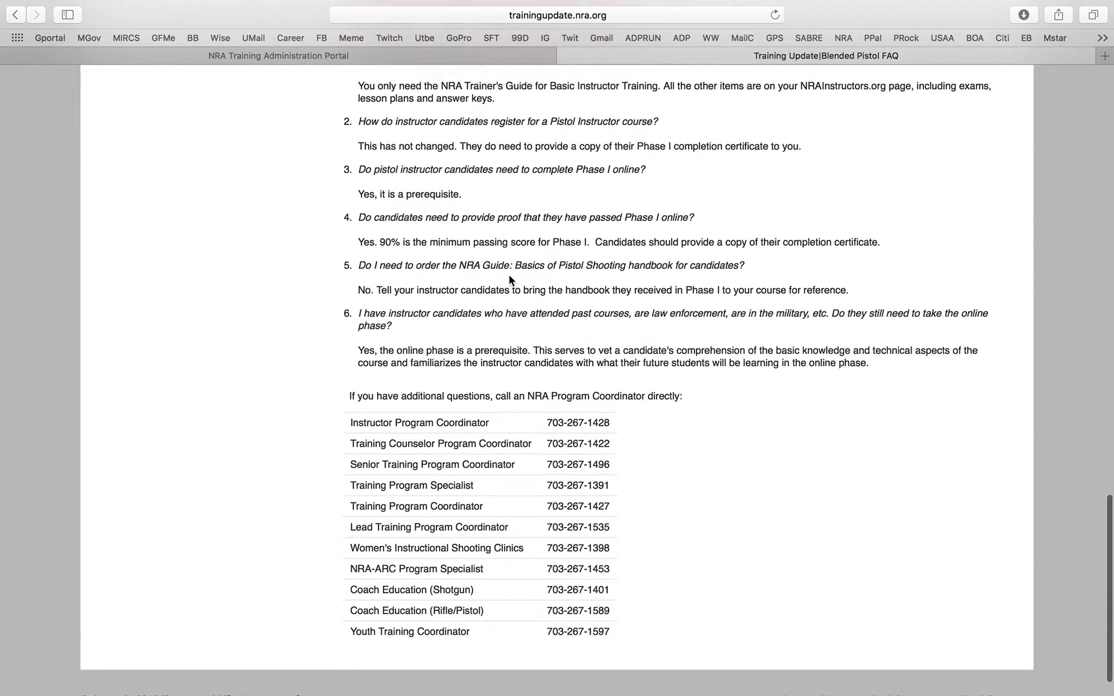
scroll(508, 279, "down", 2)
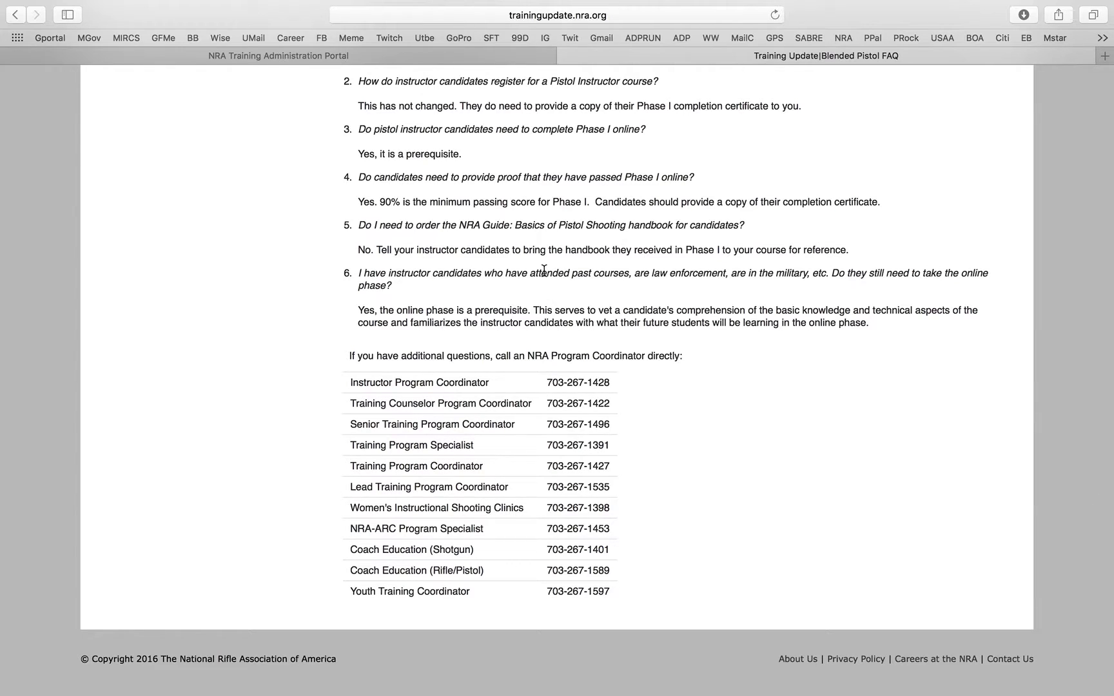
scroll(543, 270, "up", 15)
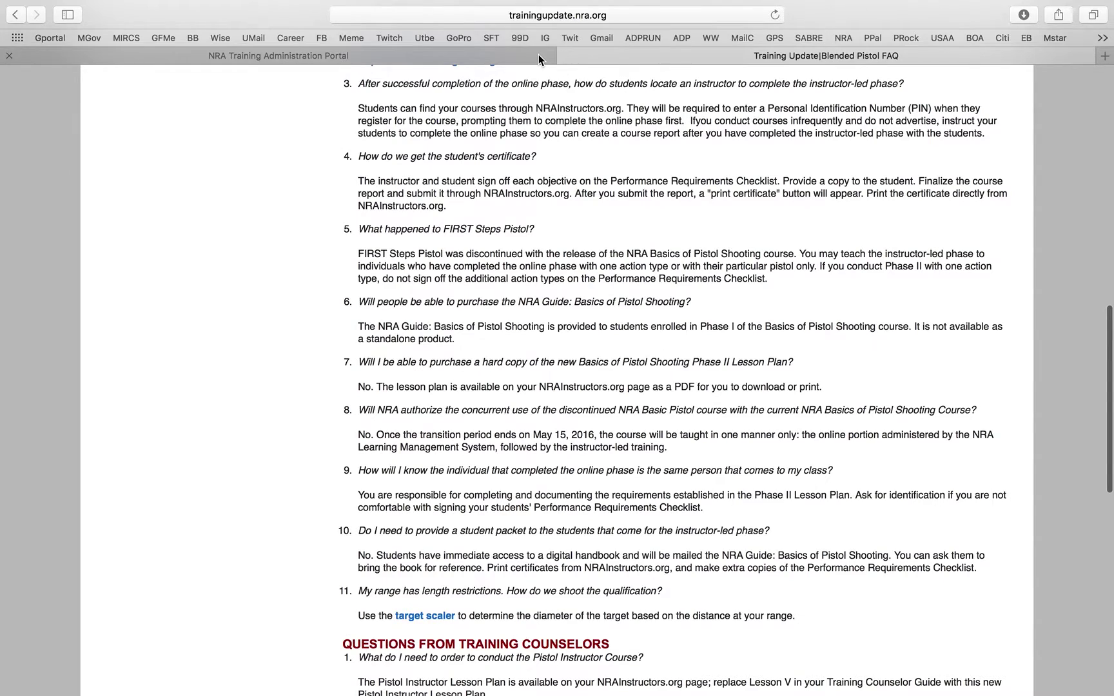
- Switch to the NRA Training Administration Portal tab
left_click(539, 56)
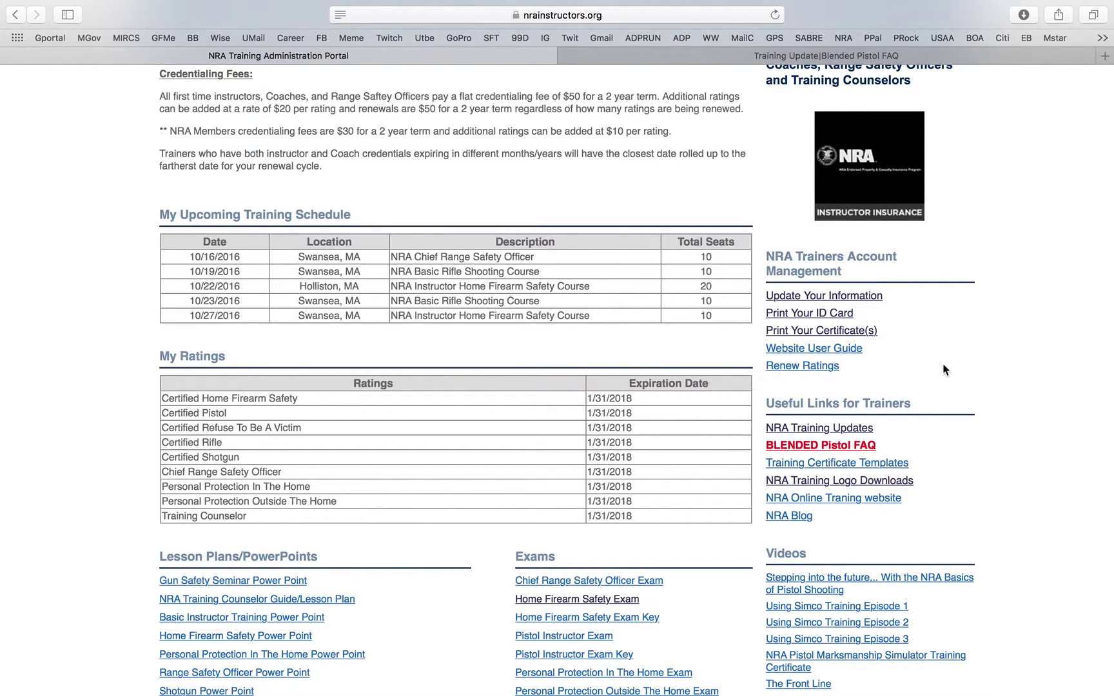
- Preview the Instructors B&W, Training Counselors color and Chief RSO B&W emblems, then close the FAQ tab
left_click(878, 484)
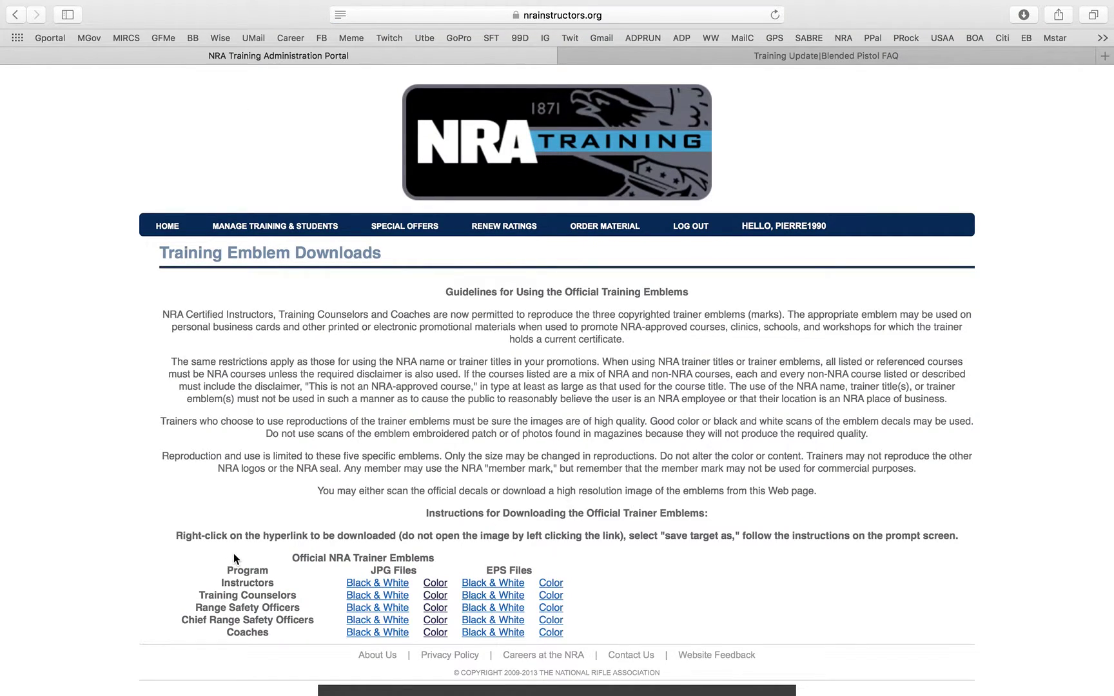
scroll(233, 559, "down", 3)
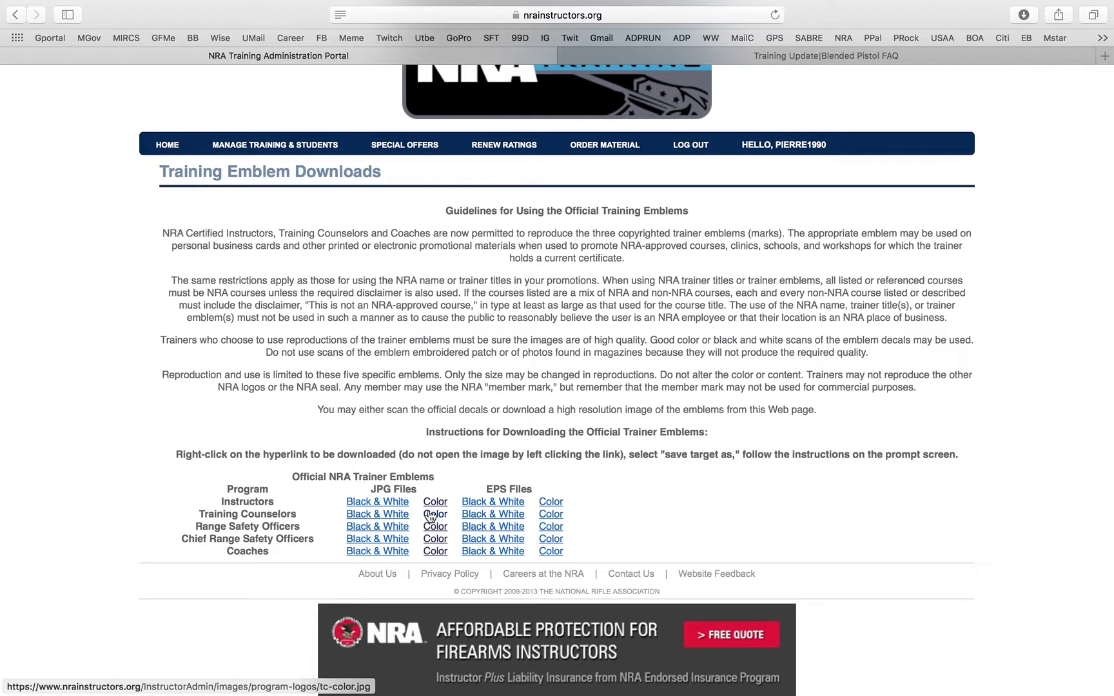
left_click(379, 503)
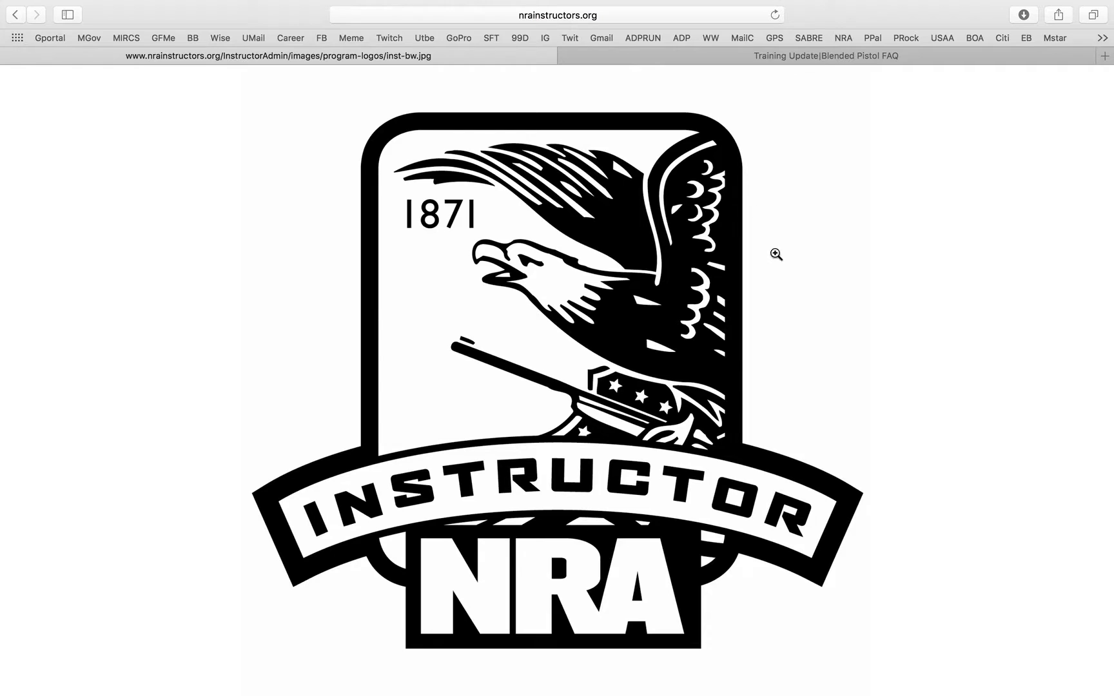
left_click(15, 15)
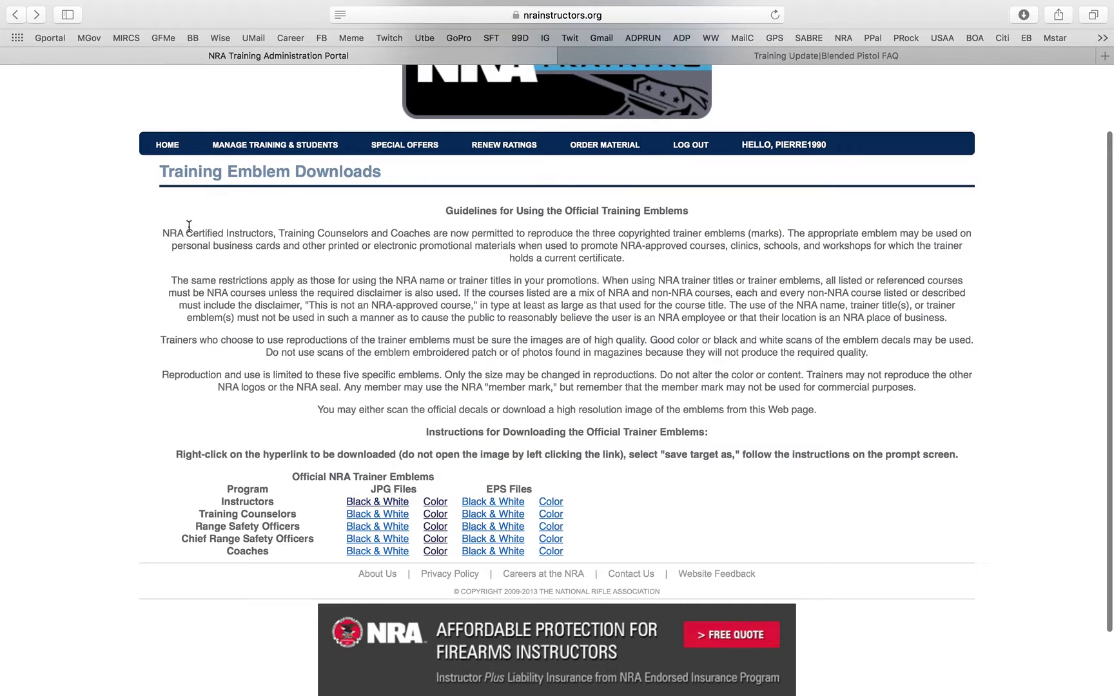
left_click(444, 516)
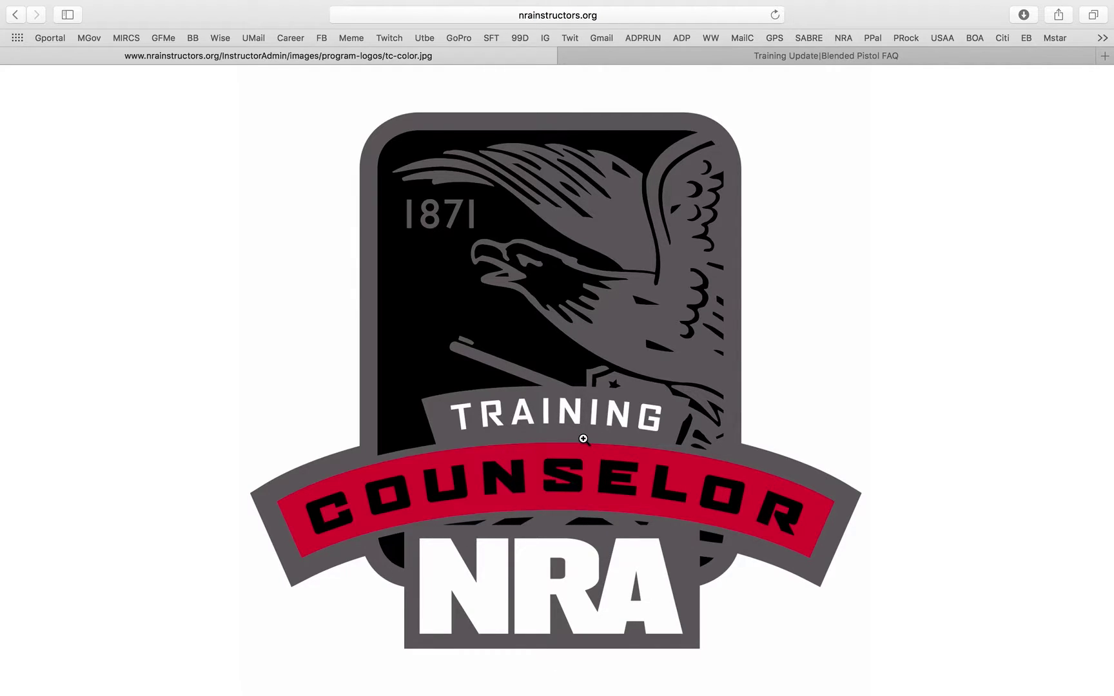
left_click(14, 16)
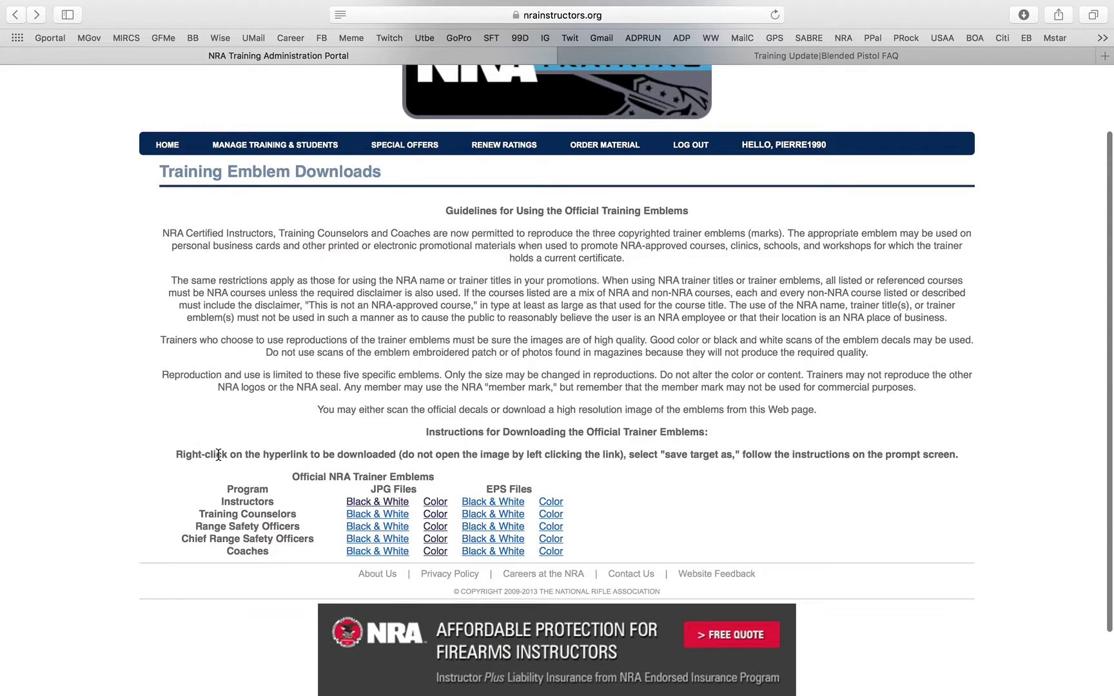
left_click(359, 539)
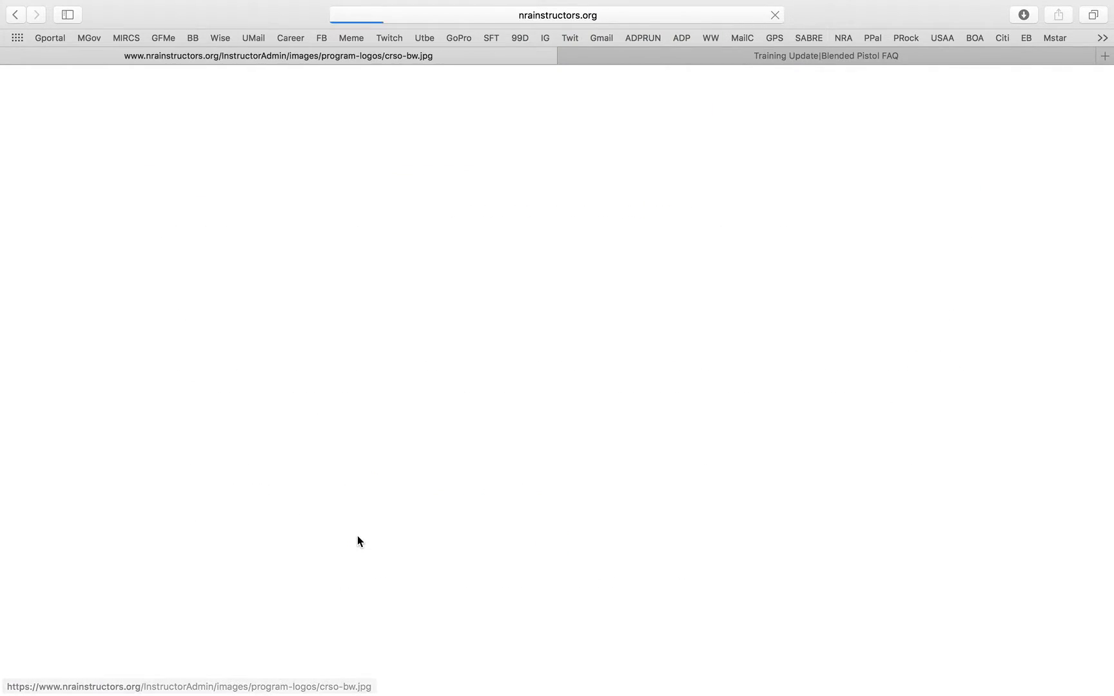
left_click(15, 16)
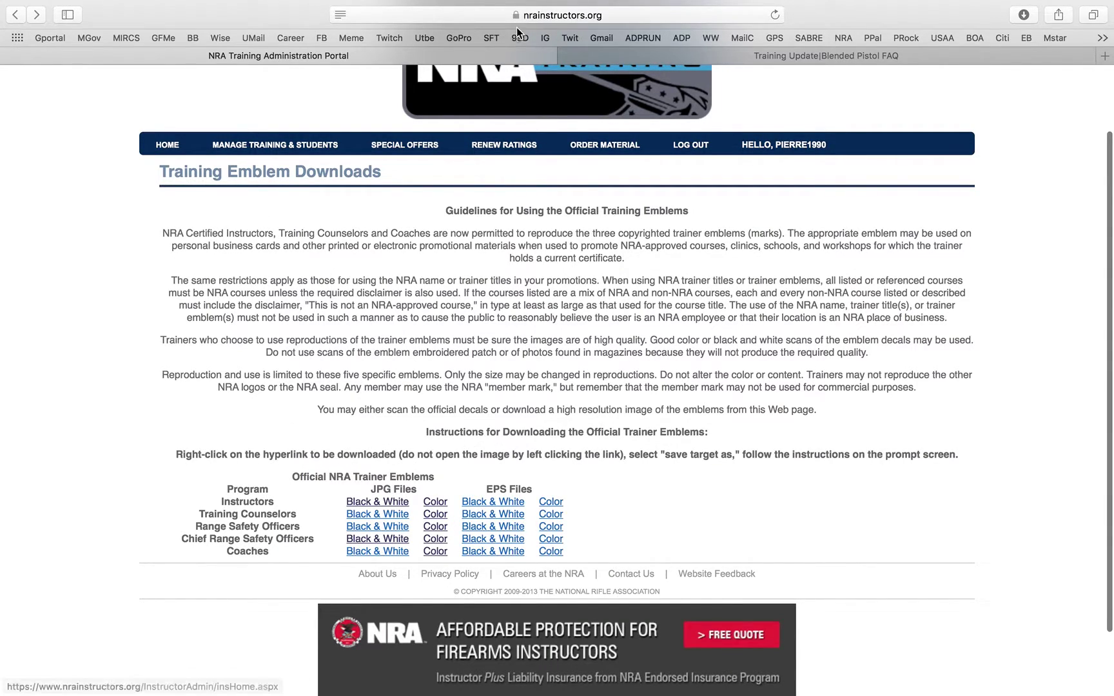
left_click(567, 57)
- Go to the instructor home page and scroll through its upcoming sessions and ratings
left_click(170, 128)
scroll(441, 324, "down", 4)
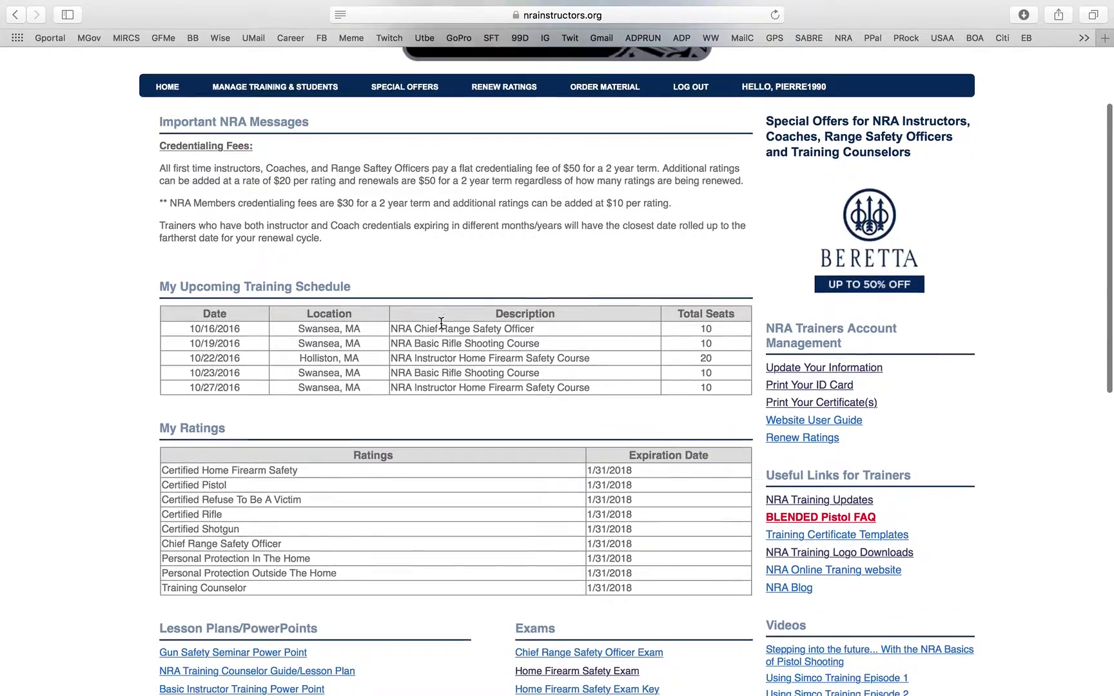
scroll(441, 323, "down", 3)
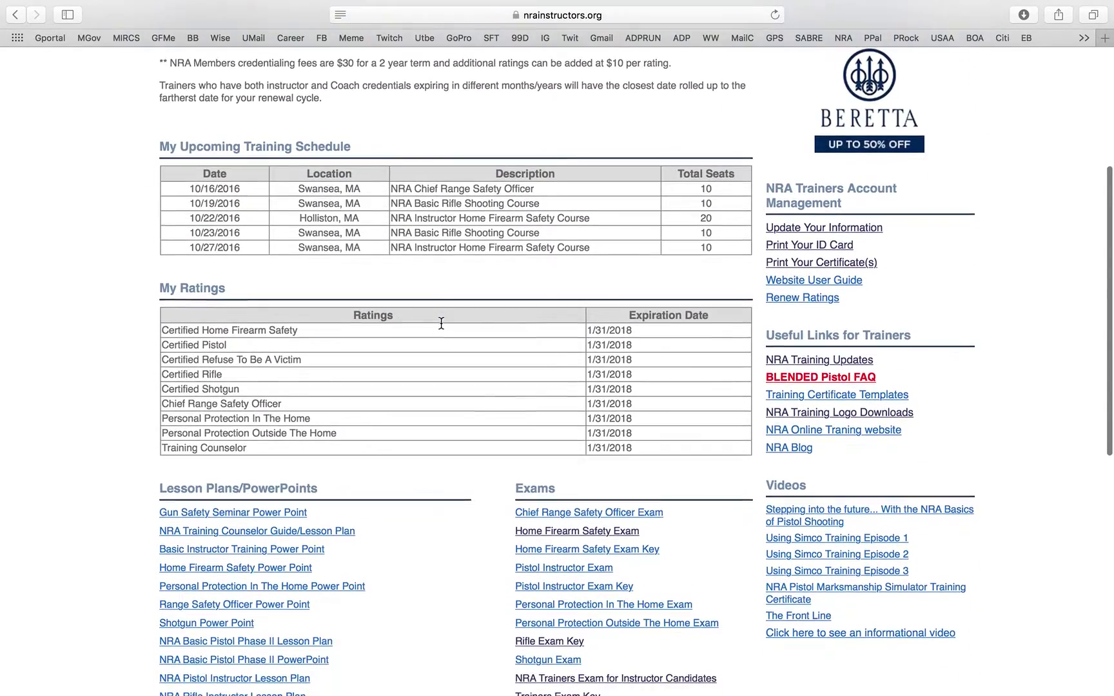
scroll(881, 492, "down", 2)
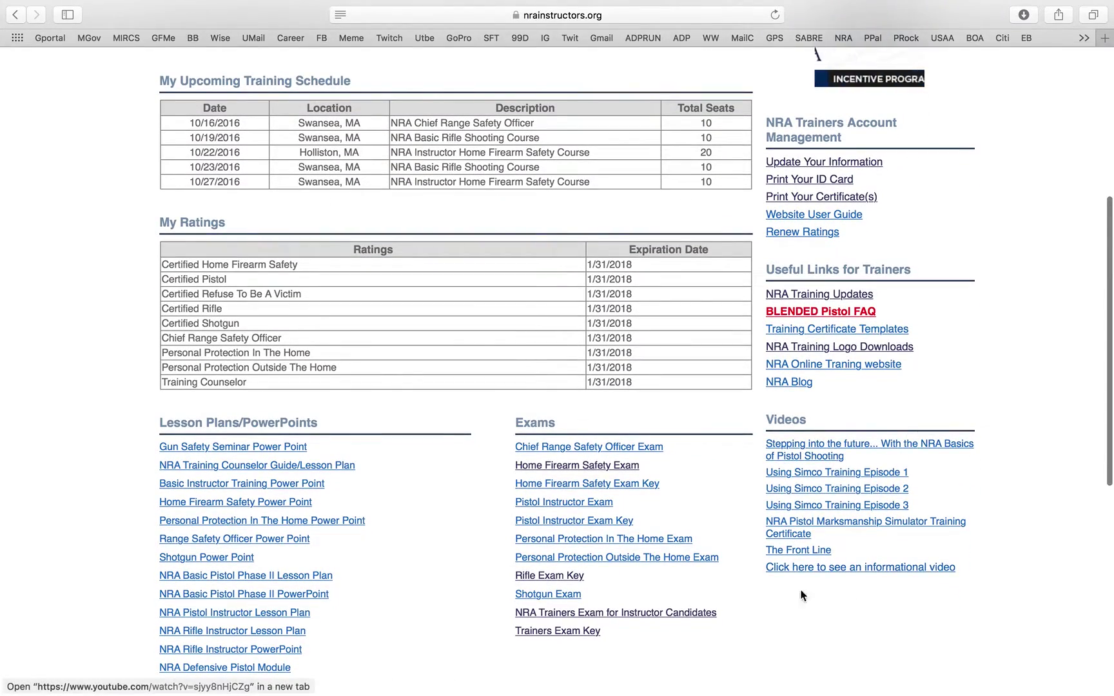
scroll(823, 465, "up", 5)
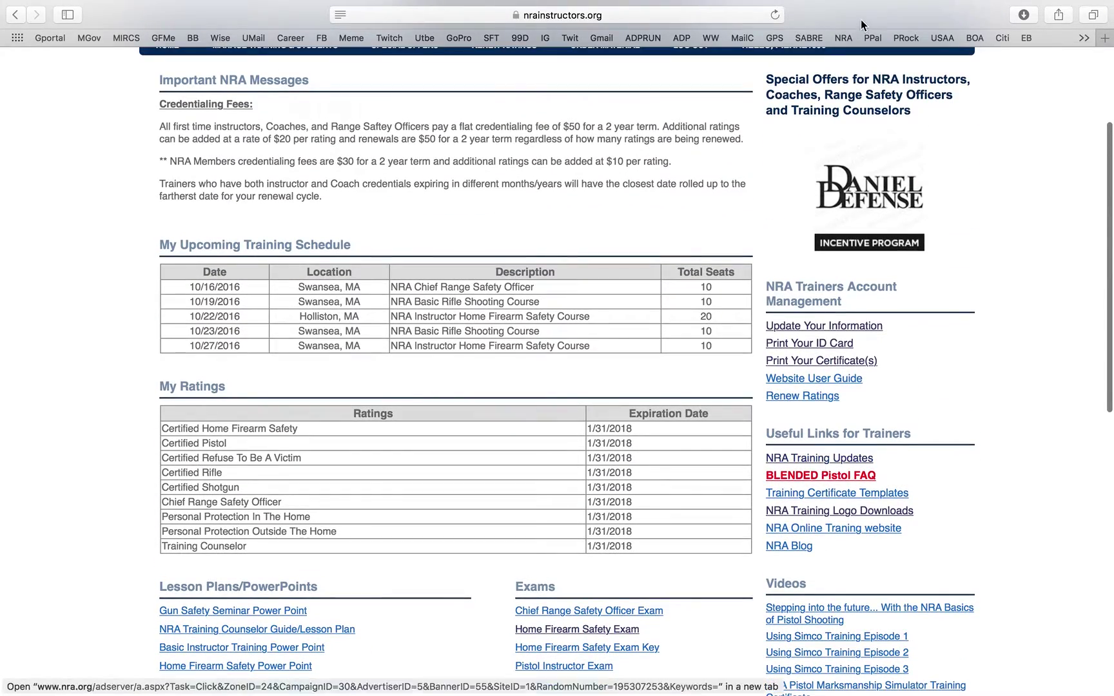
scroll(831, 171, "up", 4)
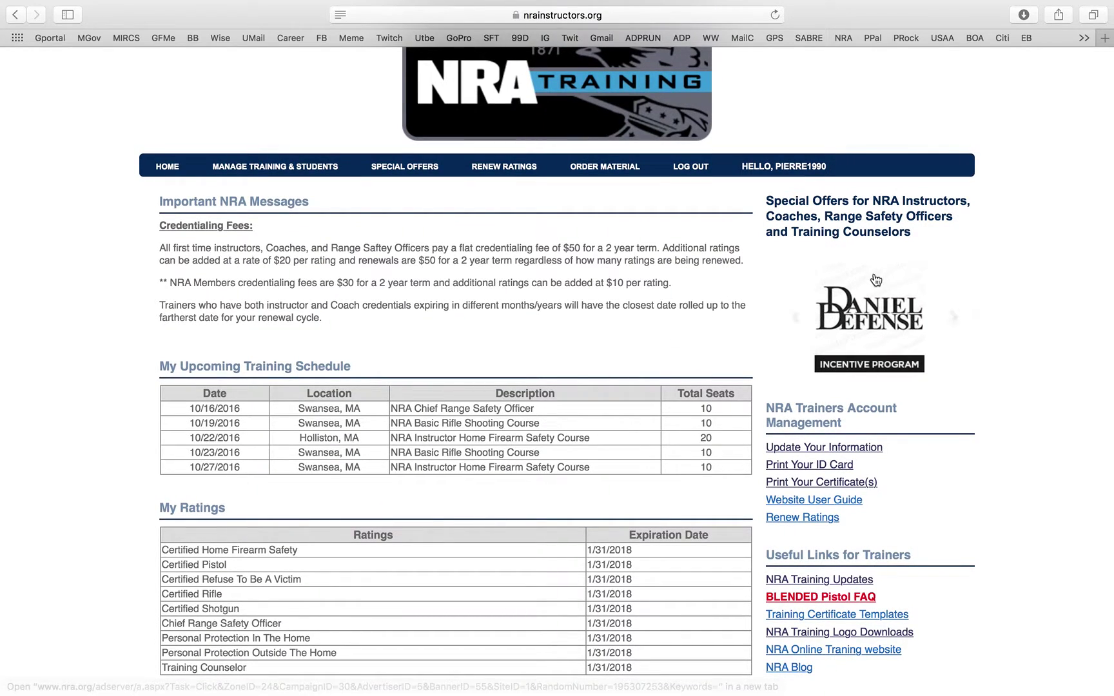
- Open the Daniel Defense NRA Instructor Incentive Program offer and read its terms
left_click(874, 302)
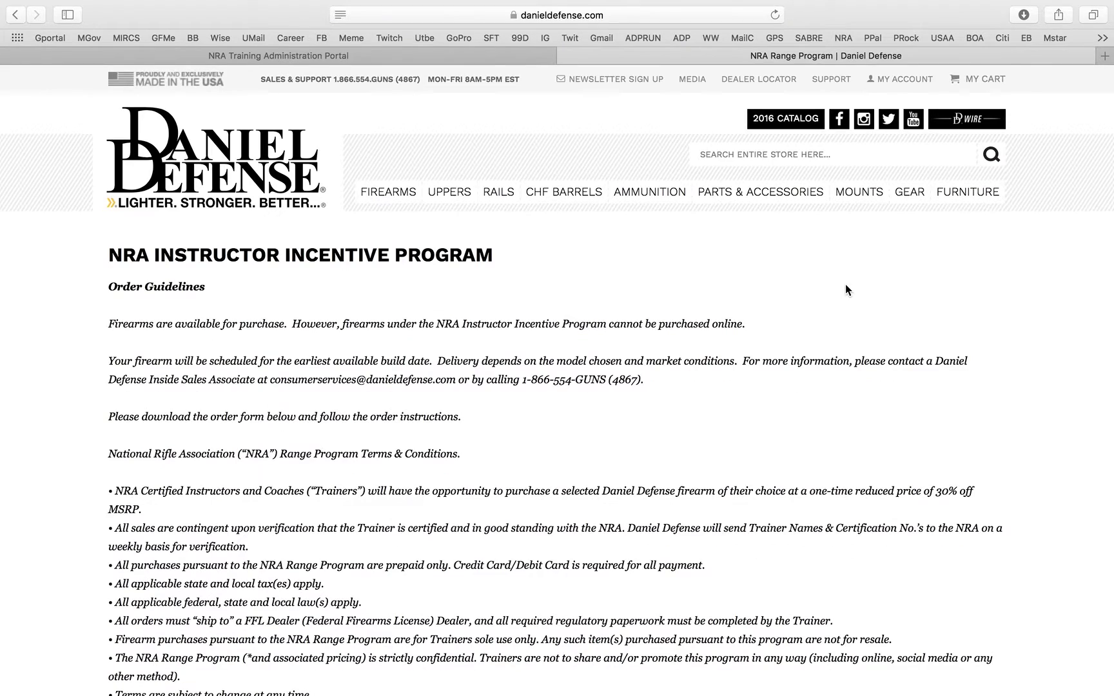
scroll(845, 284, "down", 2)
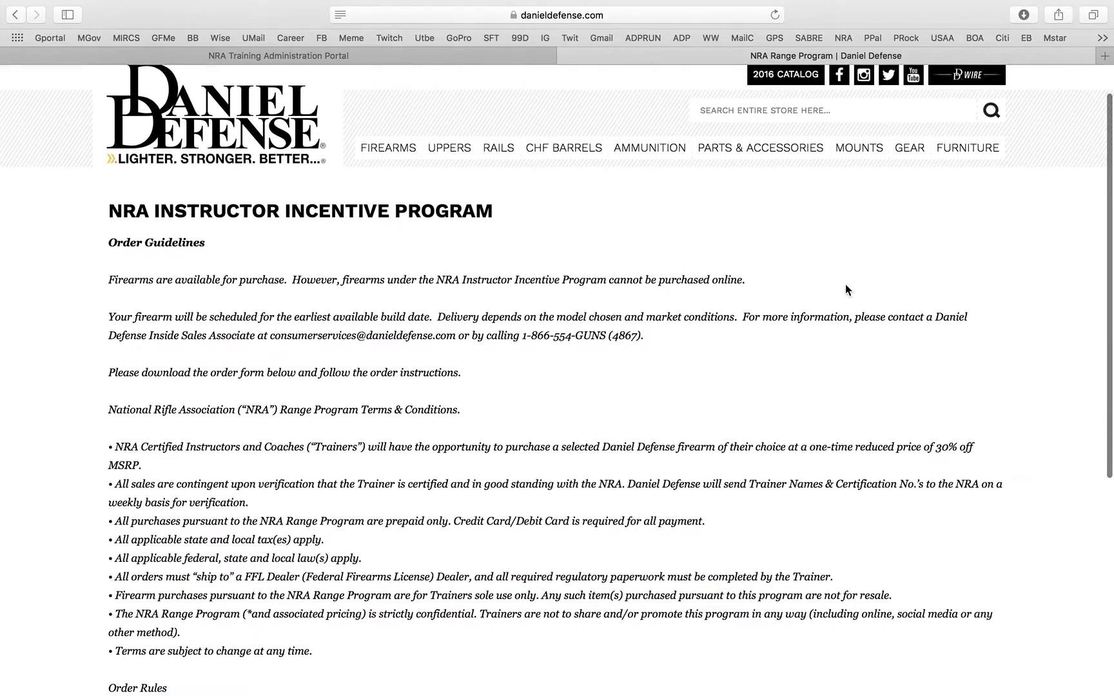
scroll(846, 289, "down", 7)
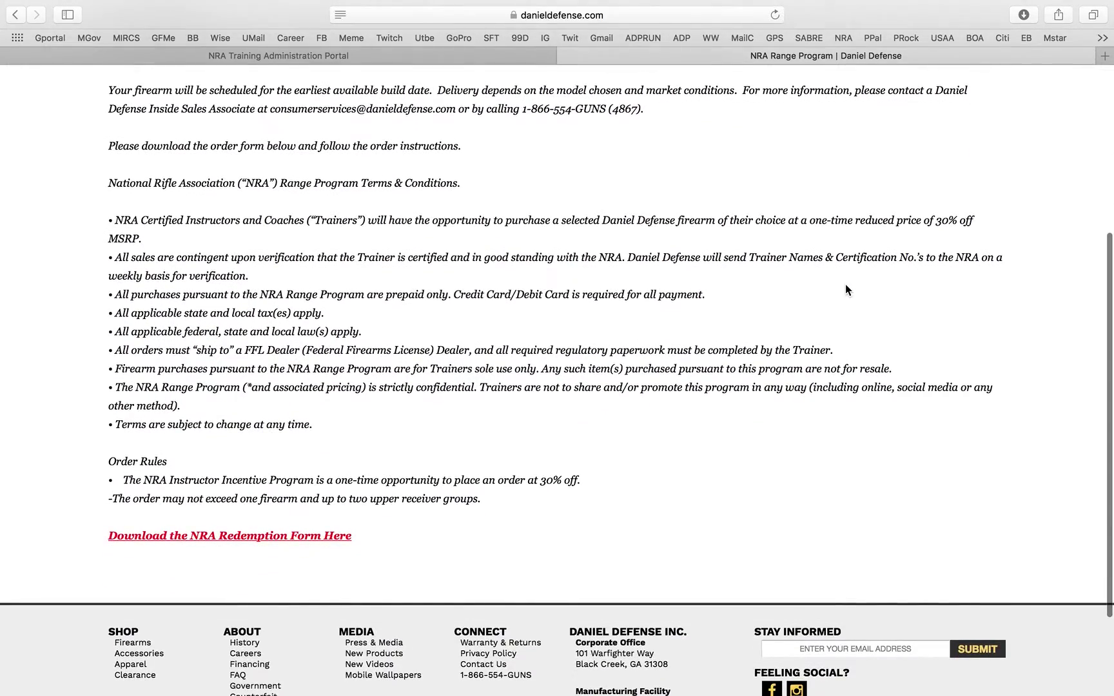
scroll(847, 290, "up", 9)
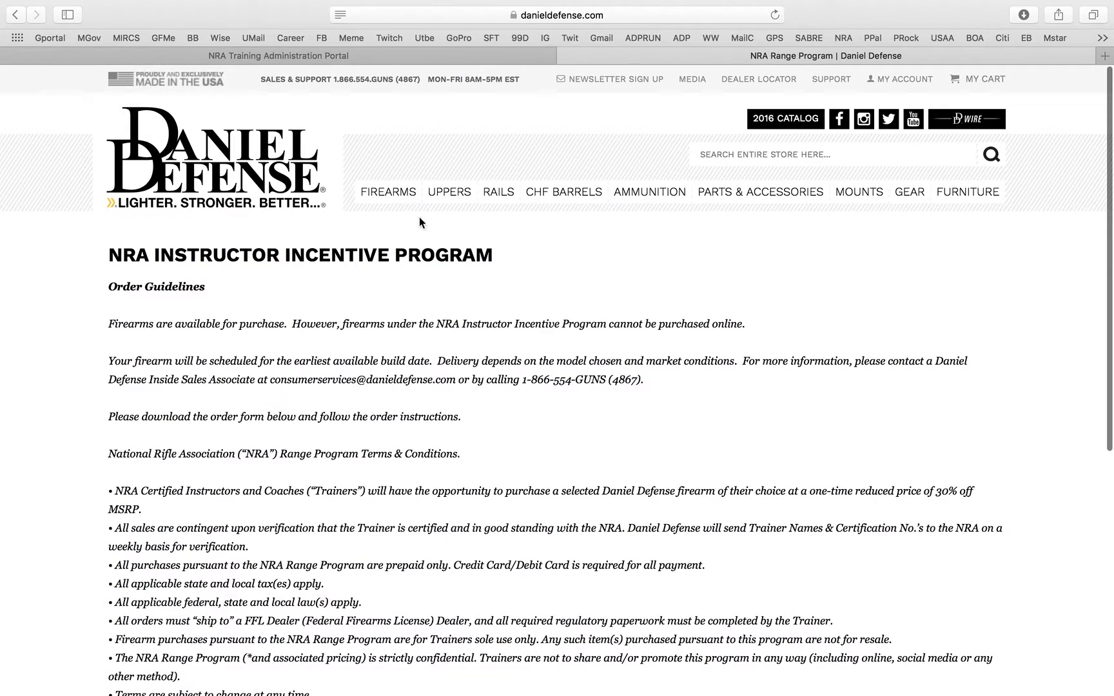
- Browse the Daniel Defense Uppers listing of upper receiver groups priced $989.00 to $1,329.00
mouse_move(406, 193)
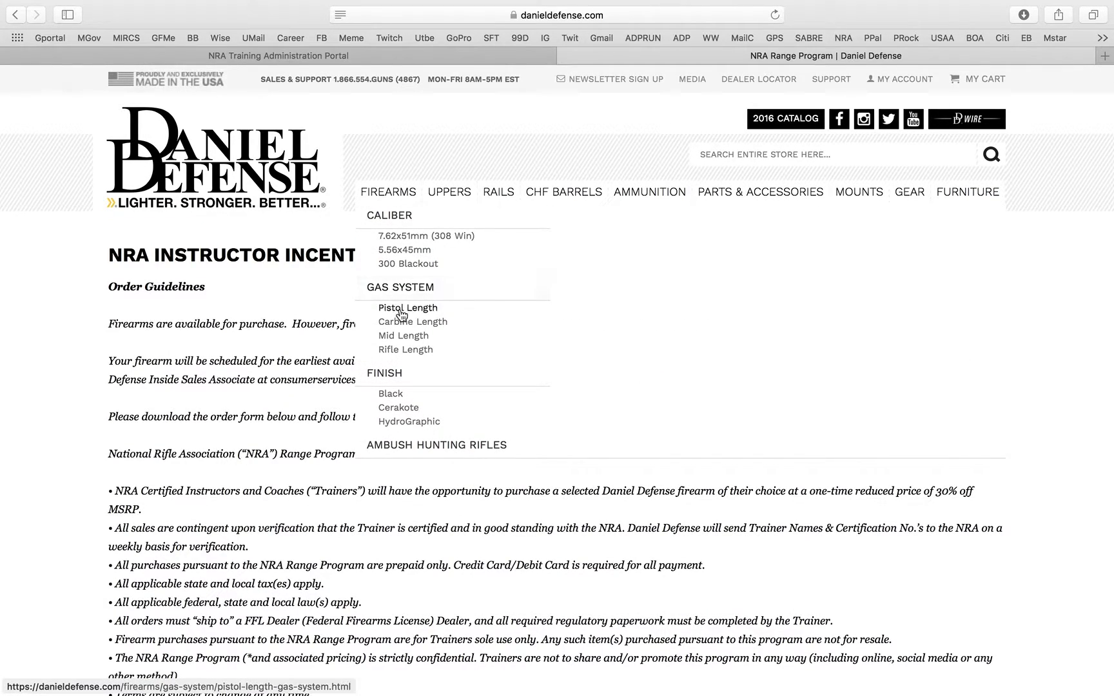
mouse_move(454, 196)
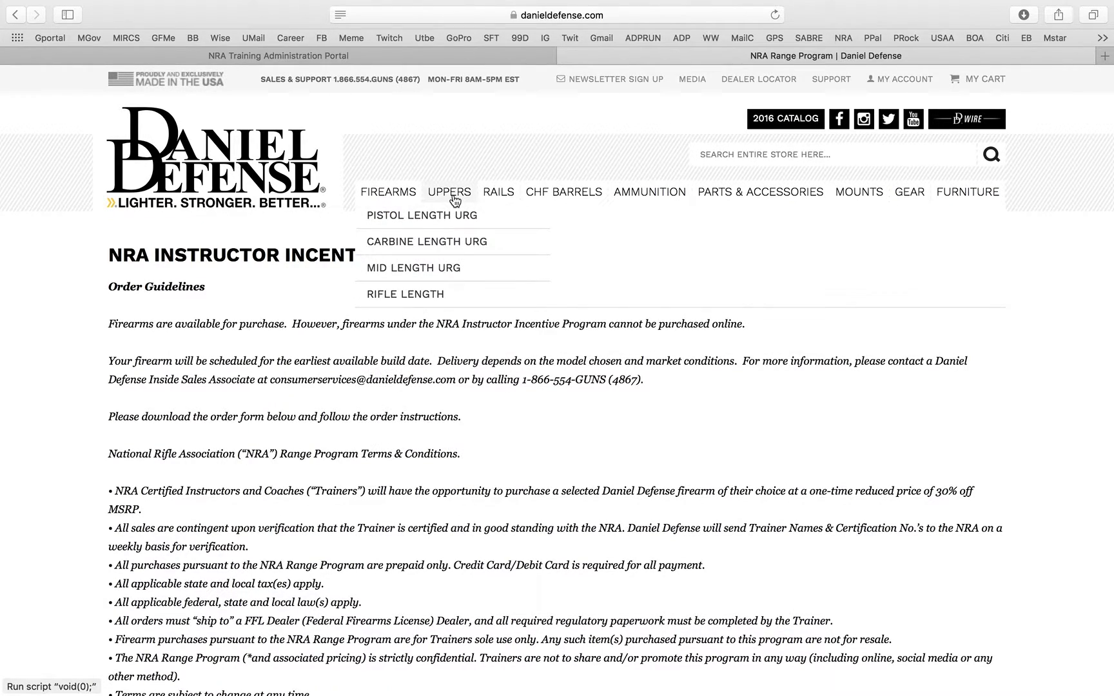
left_click(454, 196)
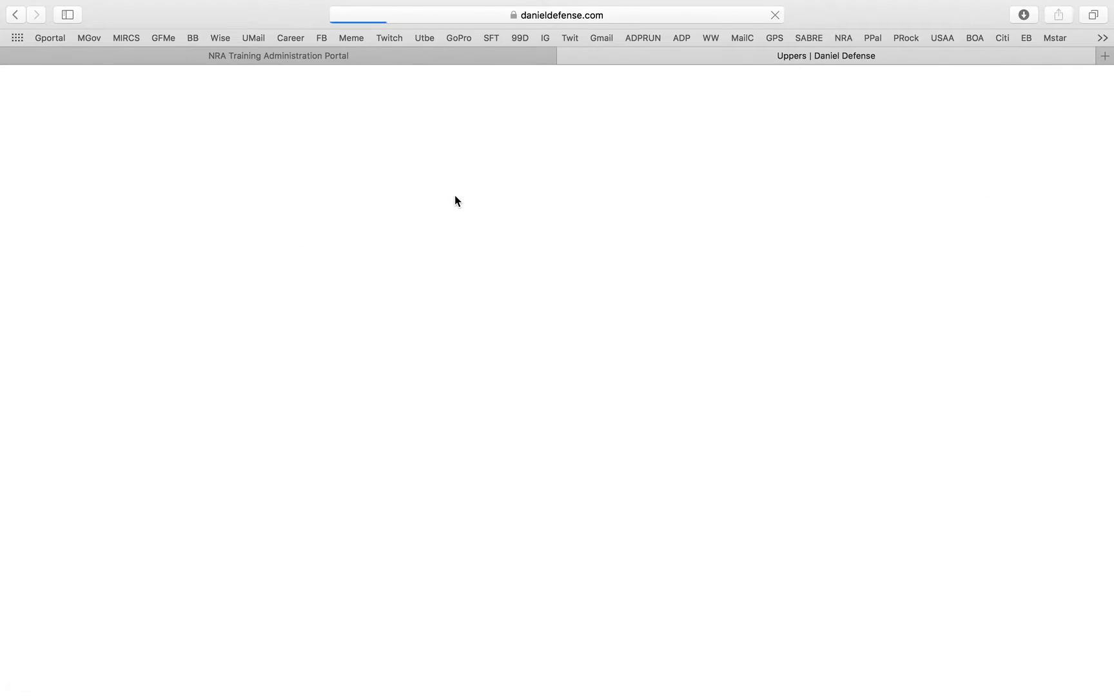
scroll(292, 470, "down", 3)
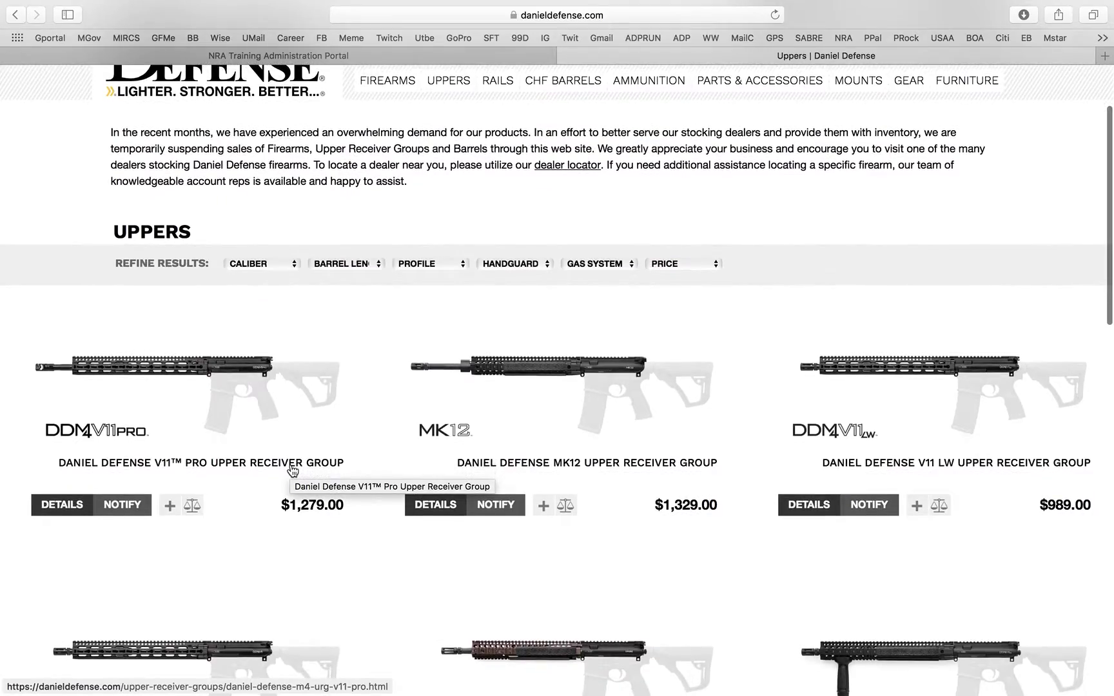
scroll(292, 471, "down", 3)
scroll(292, 471, "down", 4)
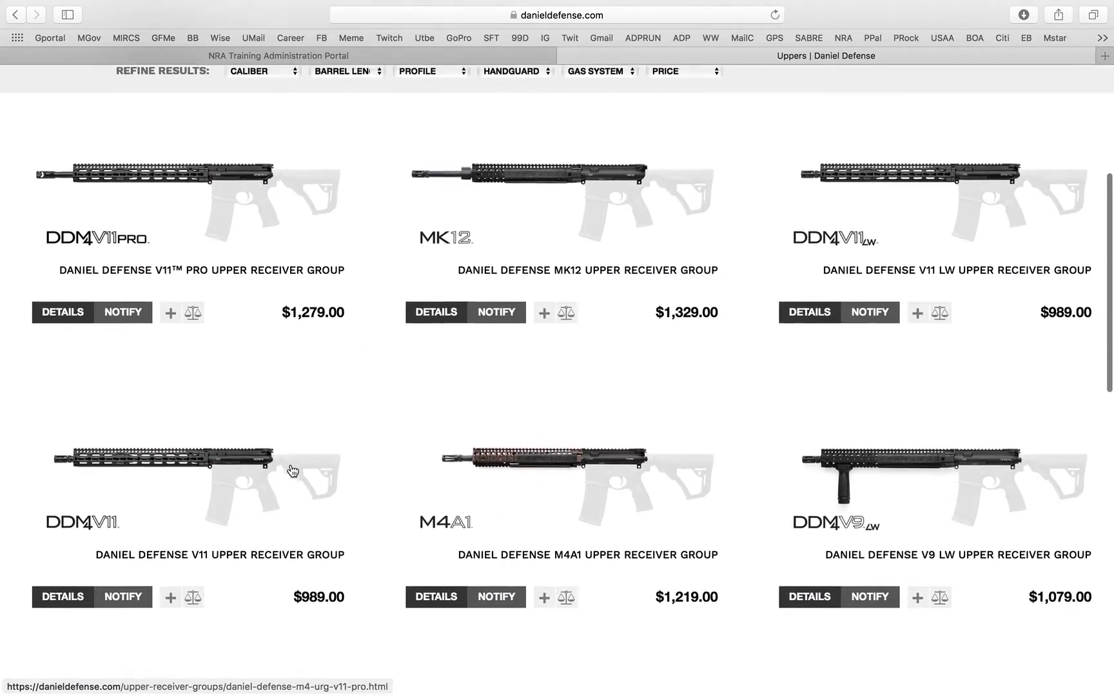
scroll(292, 474, "down", 15)
scroll(292, 476, "up", 20)
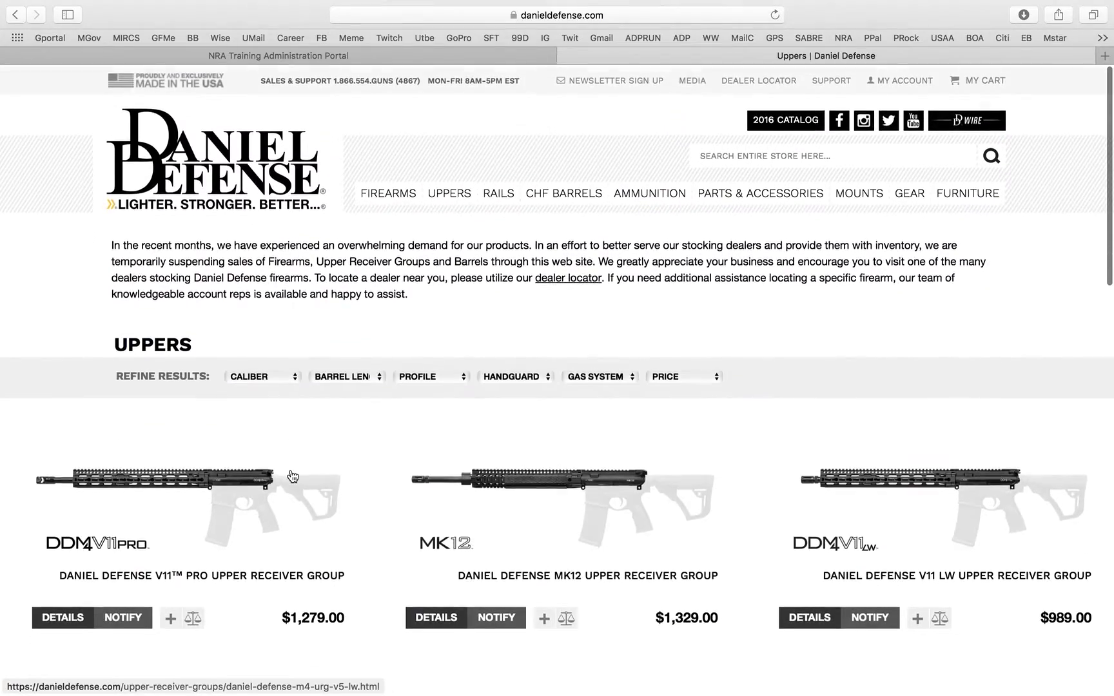
- Close the Daniel Defense tab and scroll the portal home page to the Lesson Plans and Exams lists
left_click(566, 57)
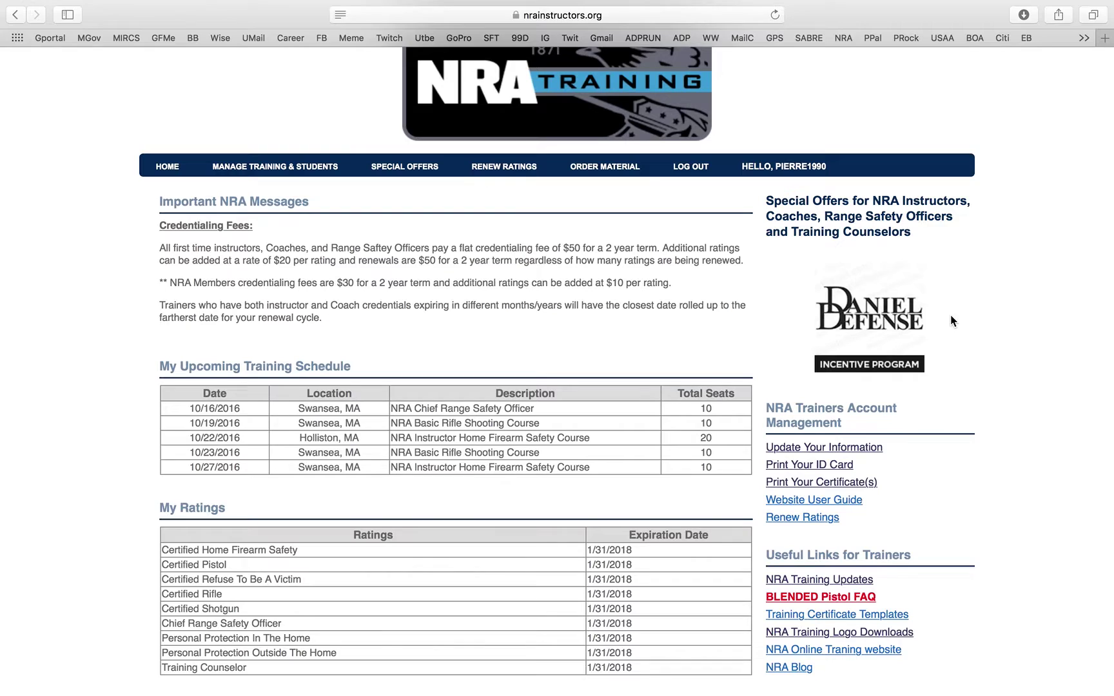
scroll(930, 397, "down", 10)
scroll(929, 395, "down", 2)
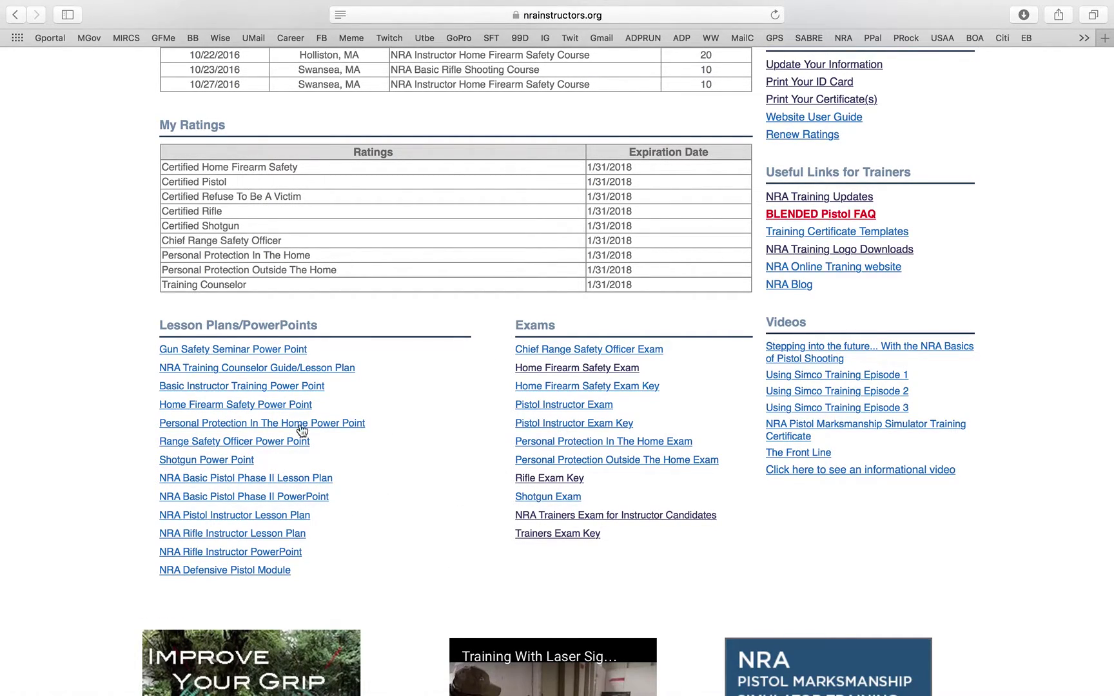
scroll(388, 470, "down", 2)
scroll(388, 471, "down", 1)
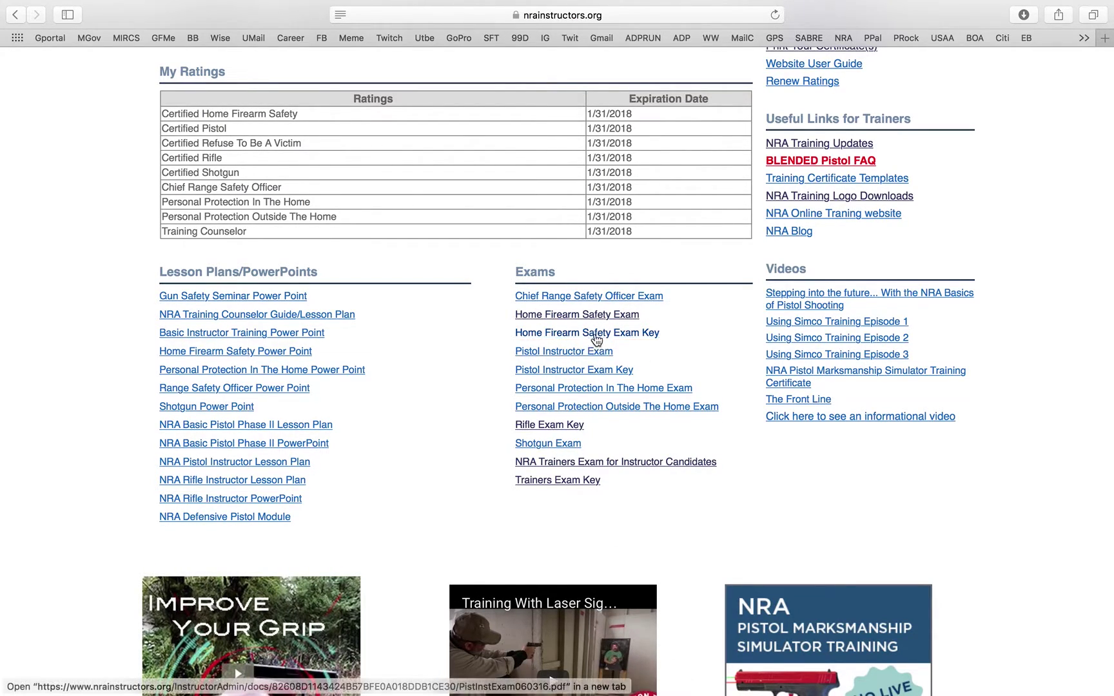
- Open the Home Firearm Safety Instructor Examination PDF, read through it, and return to the portal tab
left_click(594, 316)
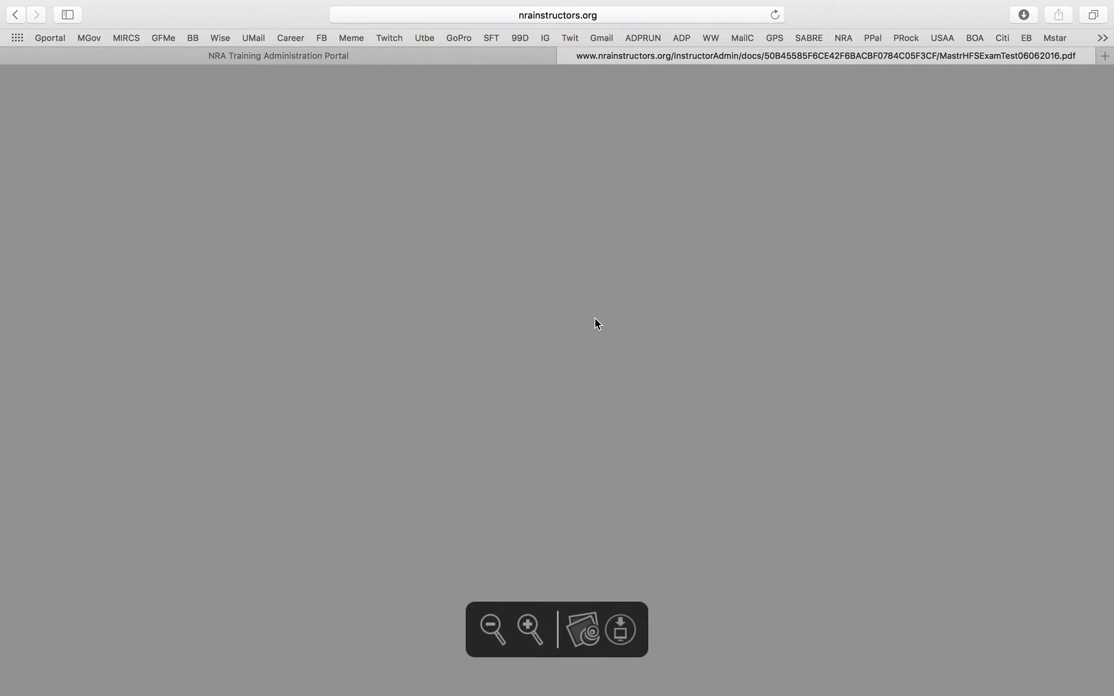
scroll(592, 316, "down", 3)
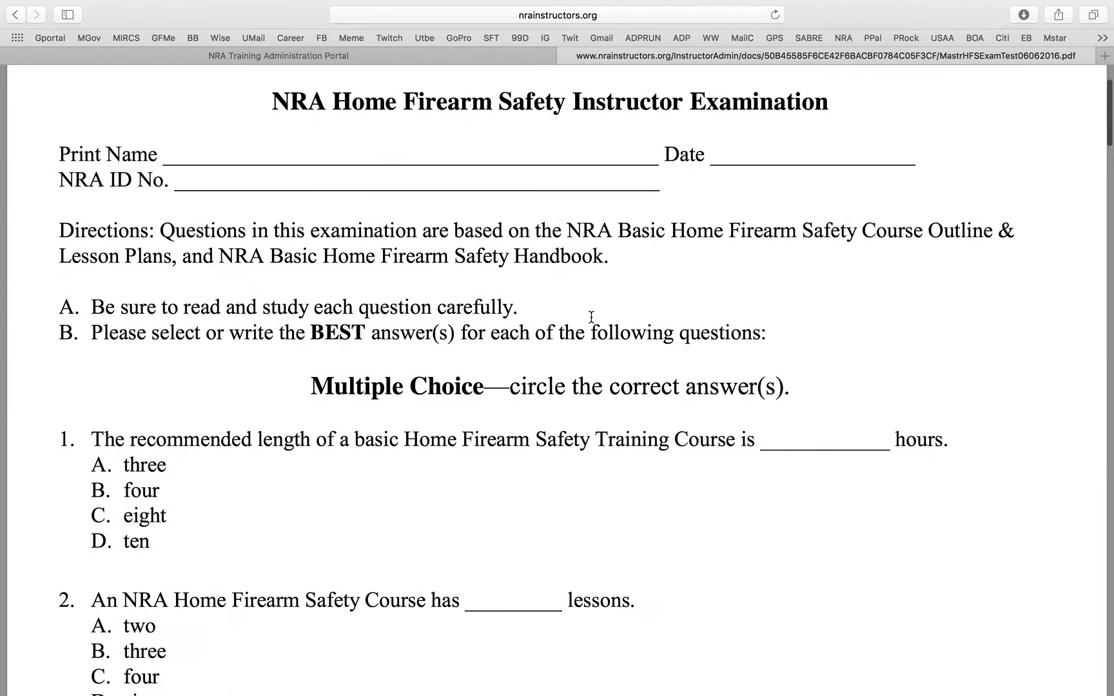
scroll(591, 317, "up", 1)
scroll(591, 317, "down", 10)
scroll(592, 316, "down", 20)
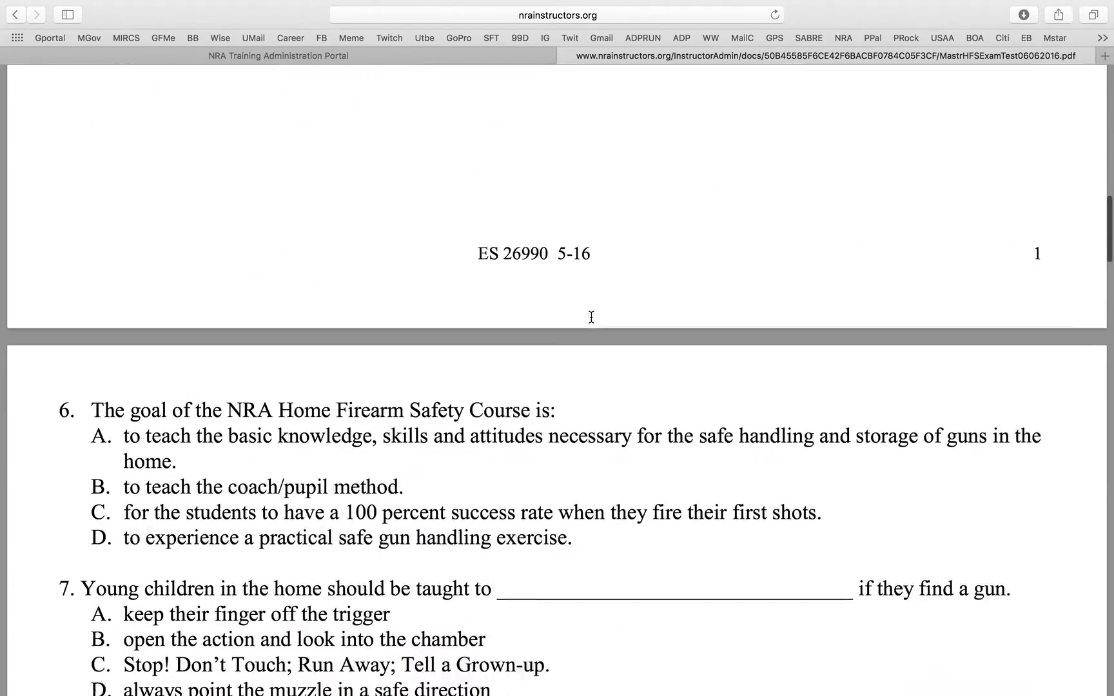
scroll(592, 317, "down", 20)
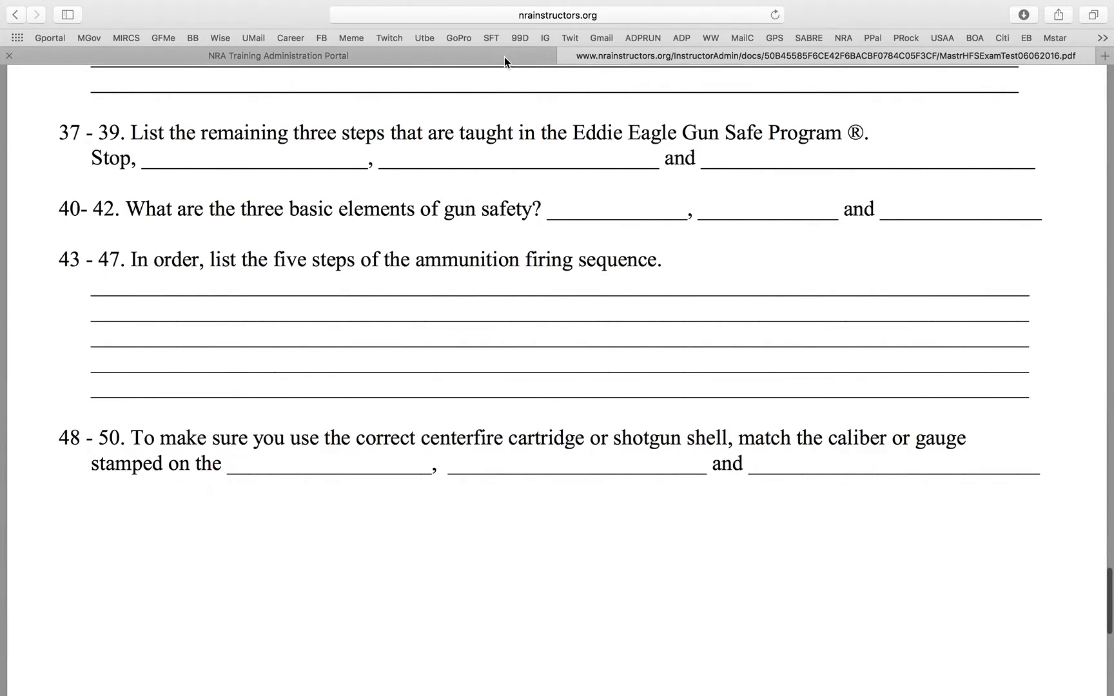
left_click(504, 57)
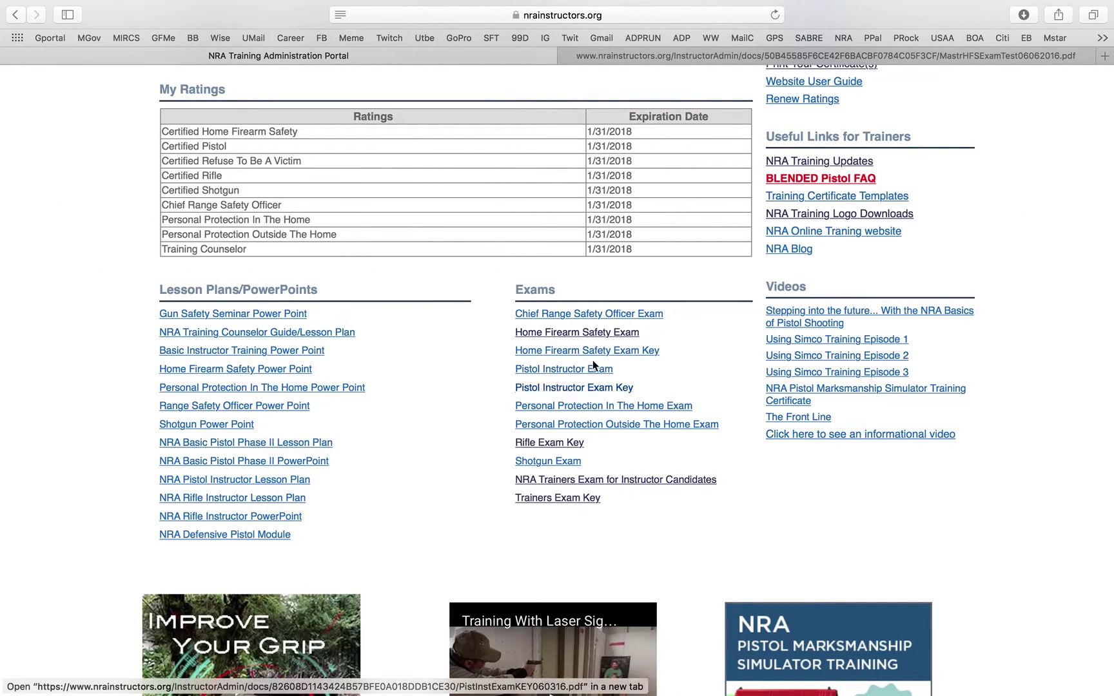
- Close the exam PDF tab and download the NRA Pistol Marksmanship Simulator Training .ppt from the footer banner
left_click(566, 57)
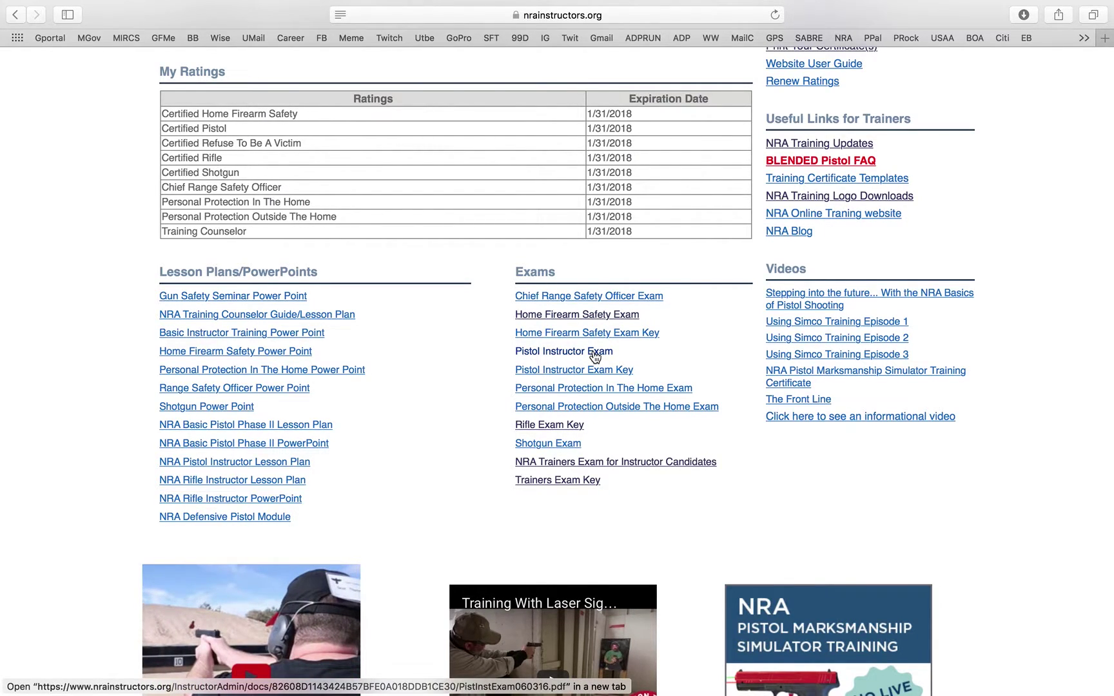
scroll(595, 358, "down", 3)
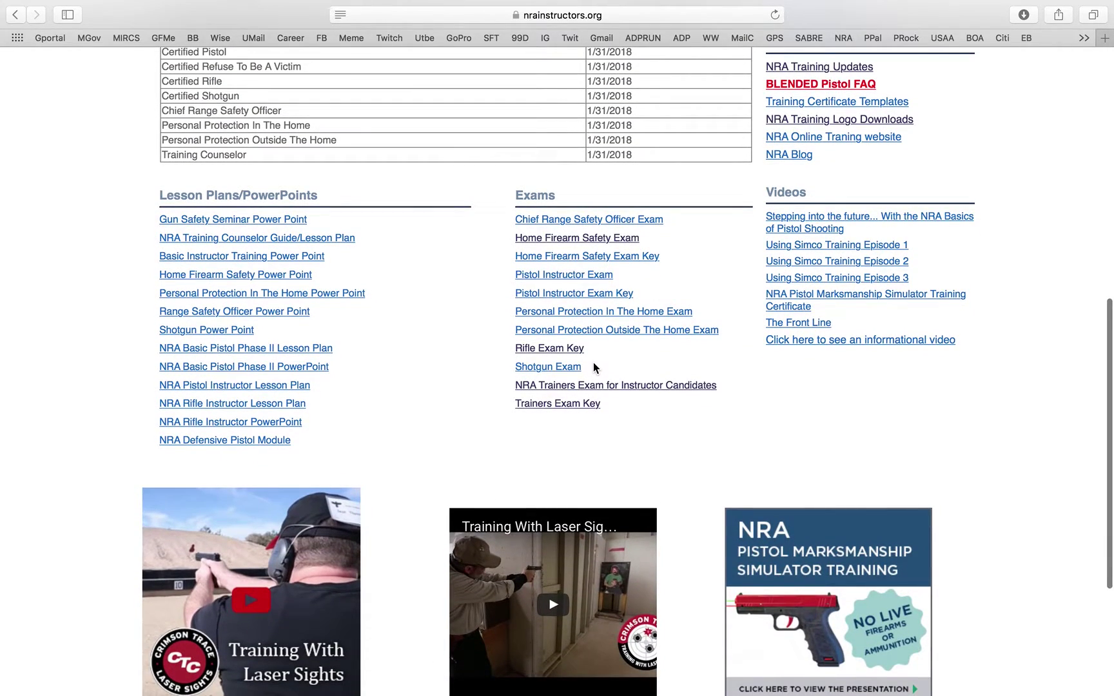
scroll(594, 368, "down", 3)
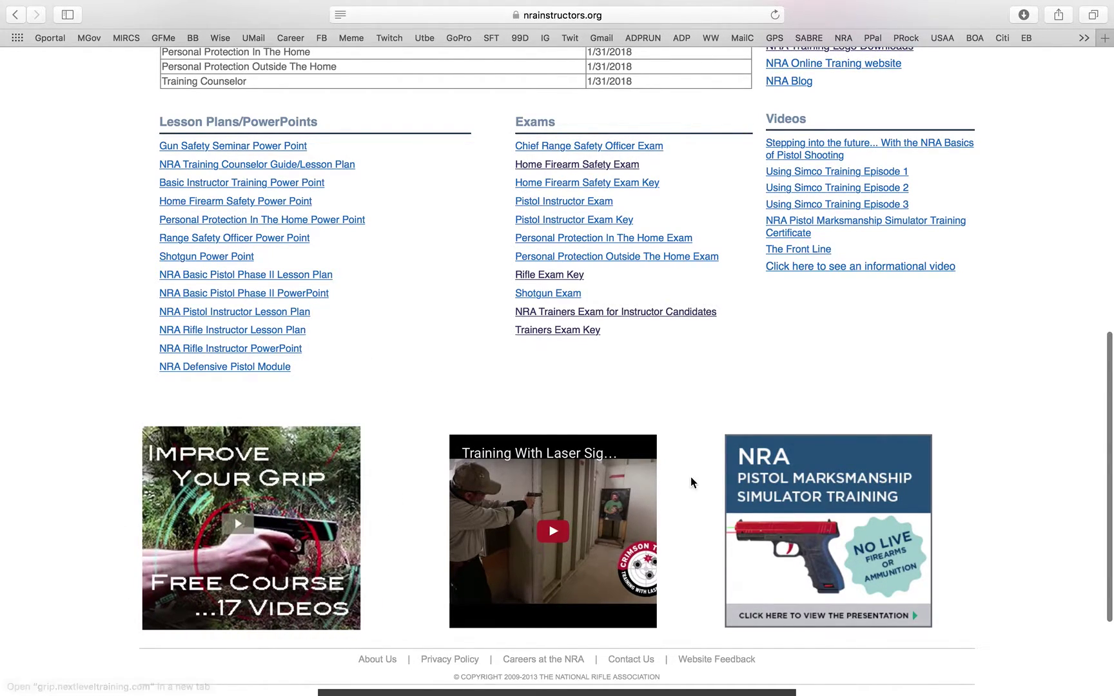
left_click(831, 522)
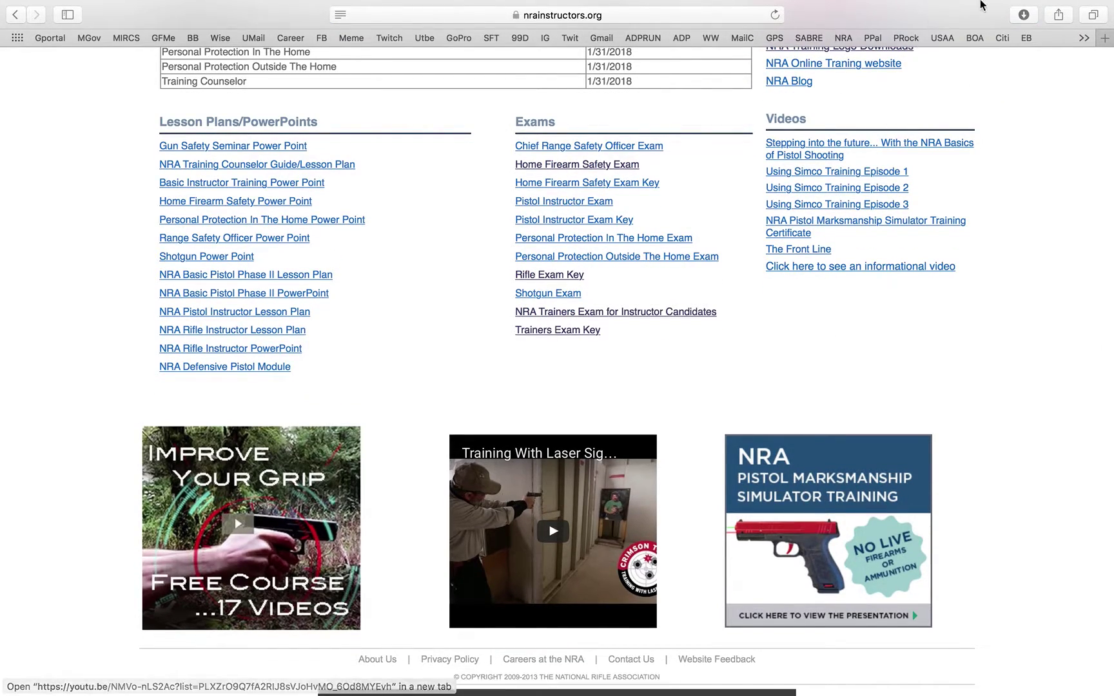
- Open PistolMksmanSimulator7-28-14.ppt from Safari's downloads list
left_click(1024, 14)
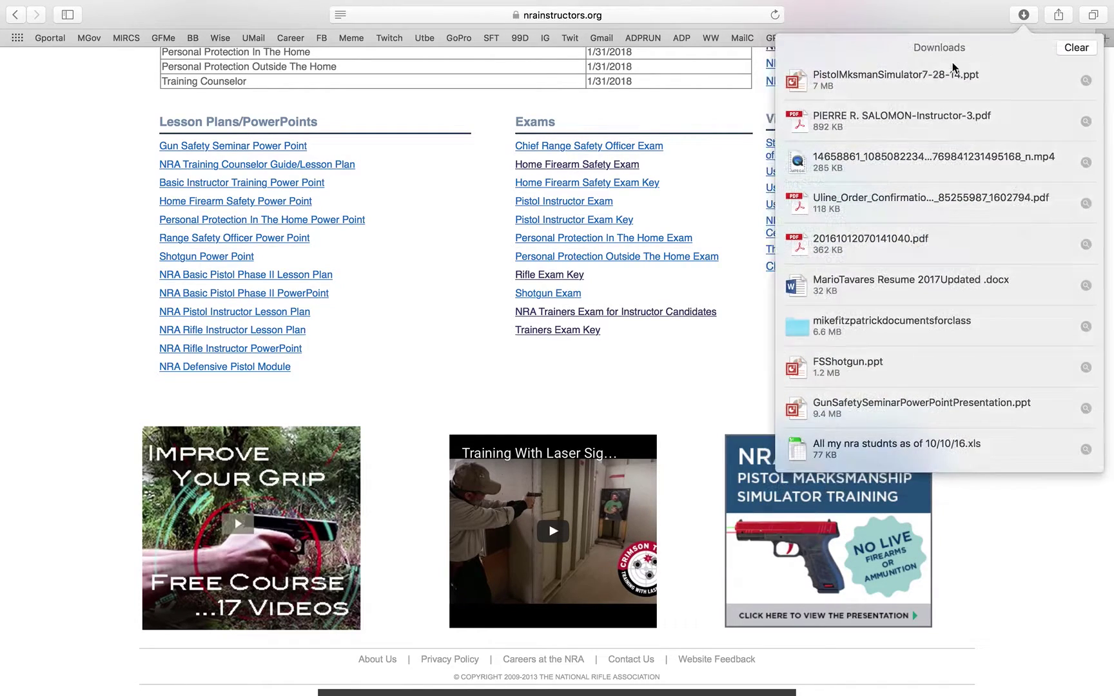
double_click(898, 78)
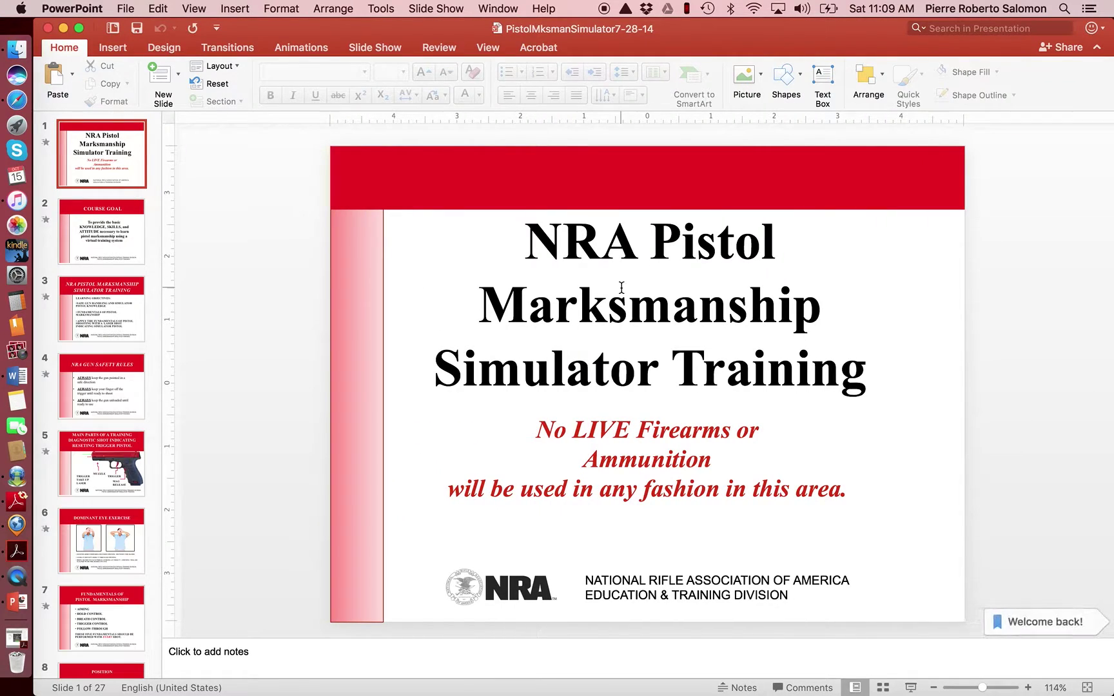
- Browse slides 2–7 of the simulator deck, through Fundamentals of Pistol Marksmanship
left_click(138, 233)
left_click(133, 309)
left_click(130, 385)
left_click(129, 477)
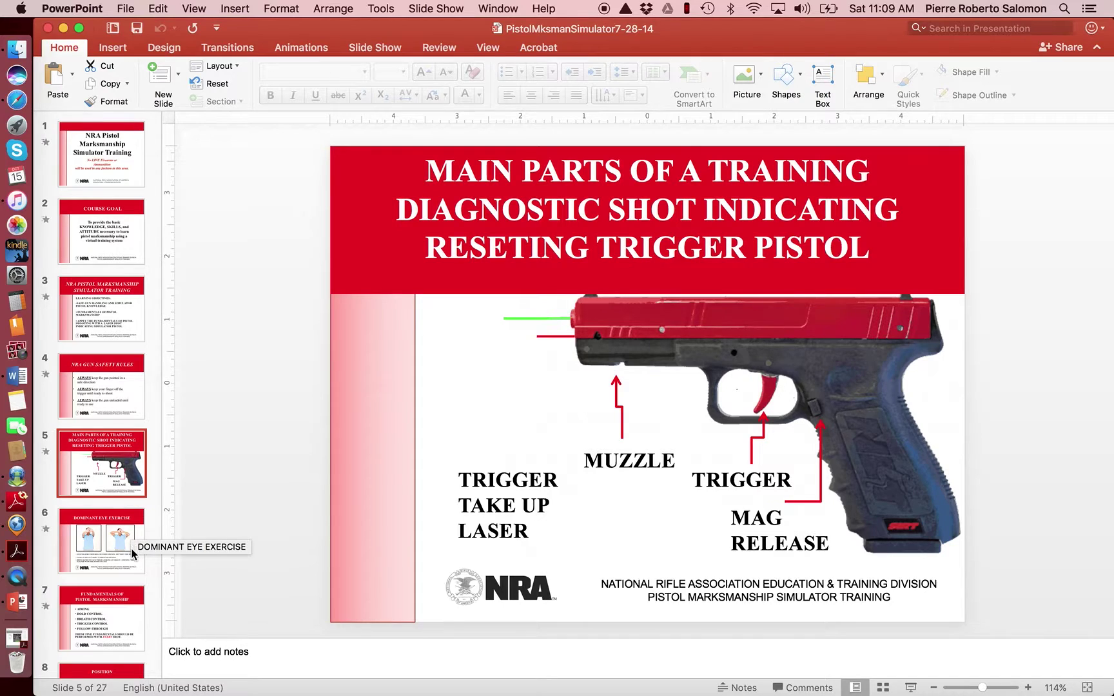
left_click(133, 556)
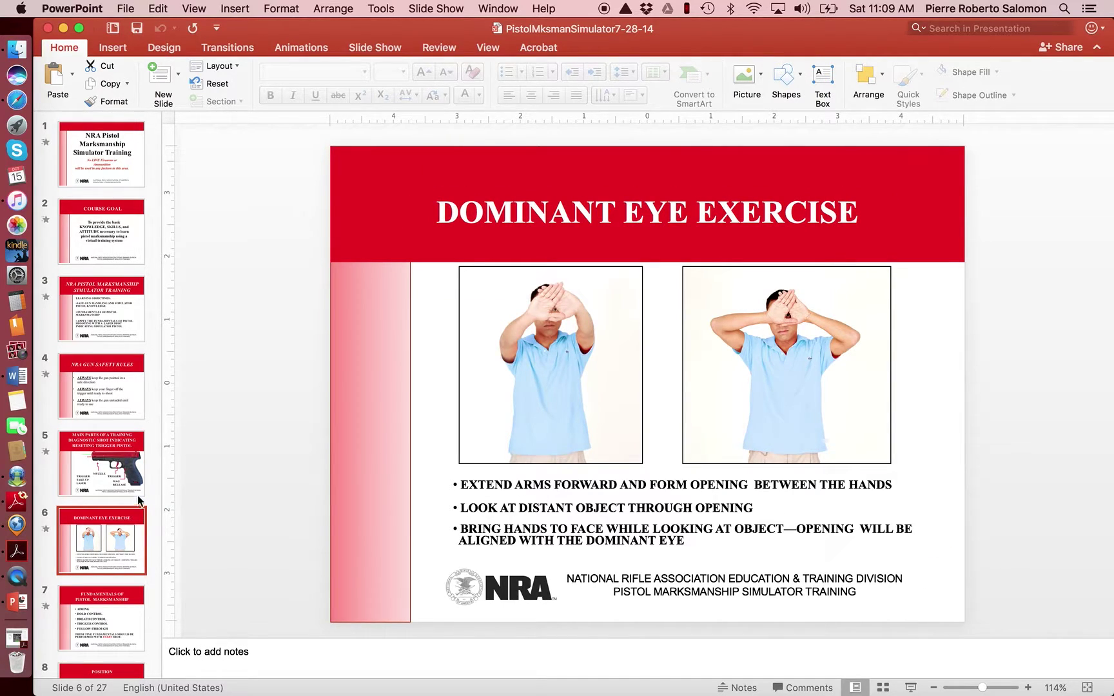
left_click(111, 645)
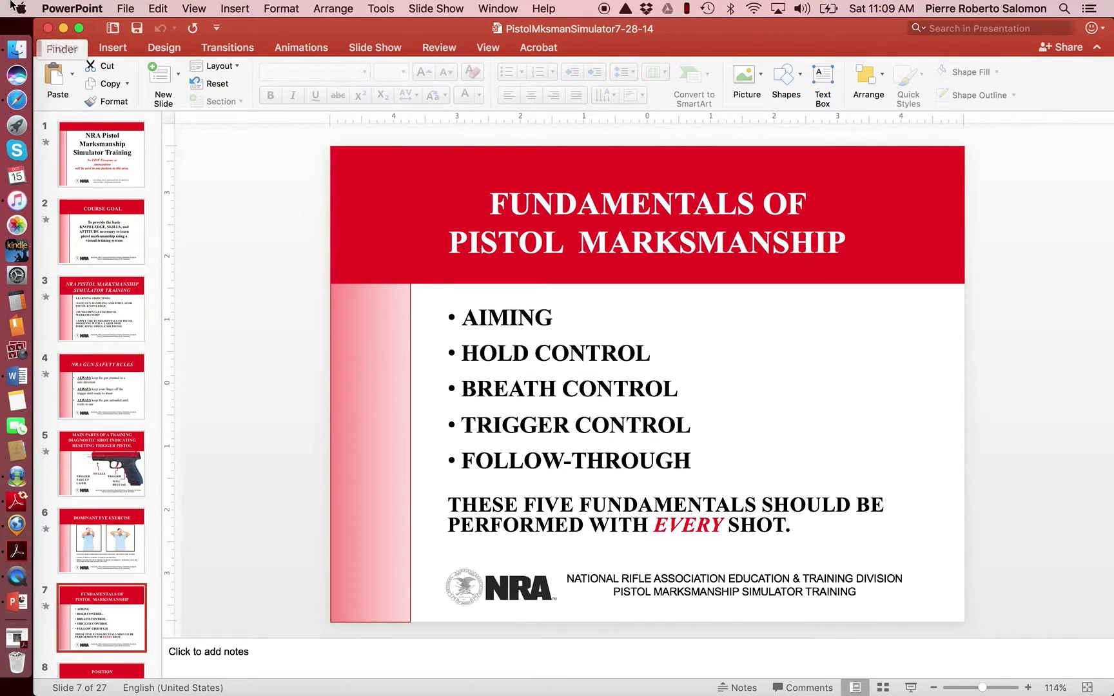
- Close PowerPoint, close the Acrobat instructor PDF without saving, and bring Safari back
left_click(48, 28)
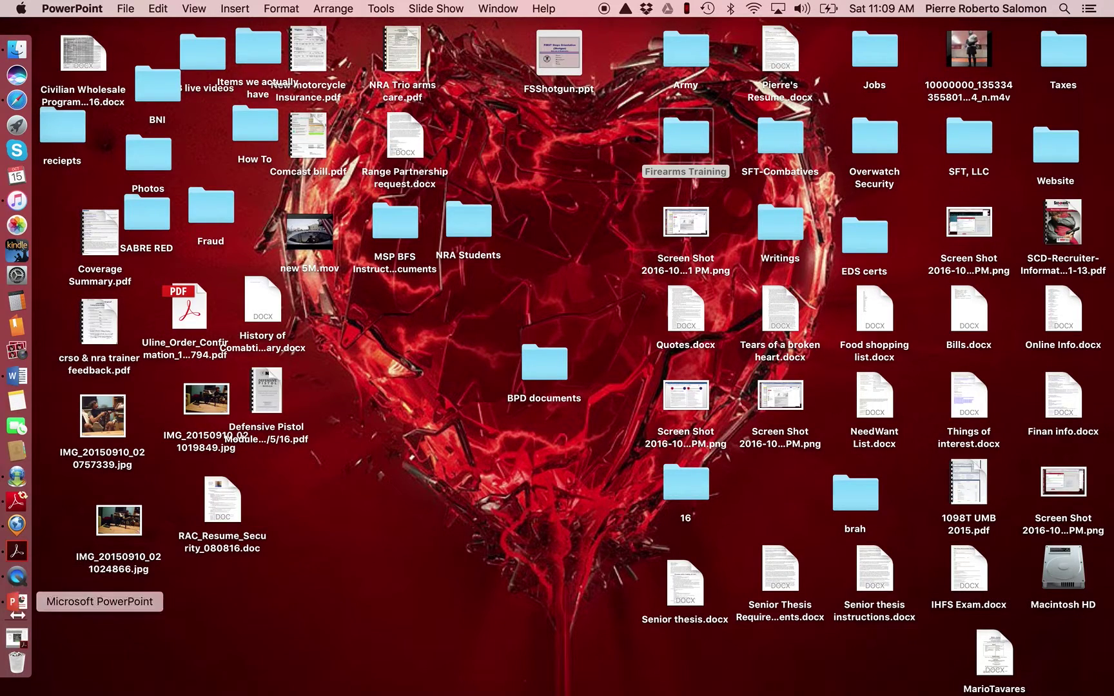
left_click(18, 638)
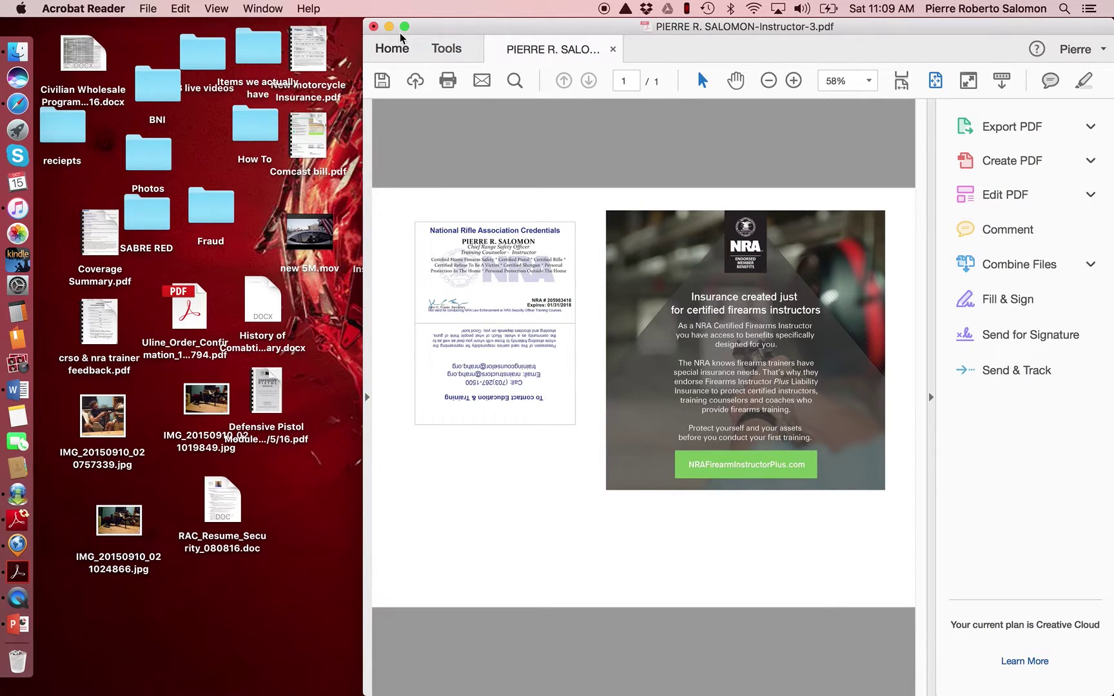
left_click(374, 26)
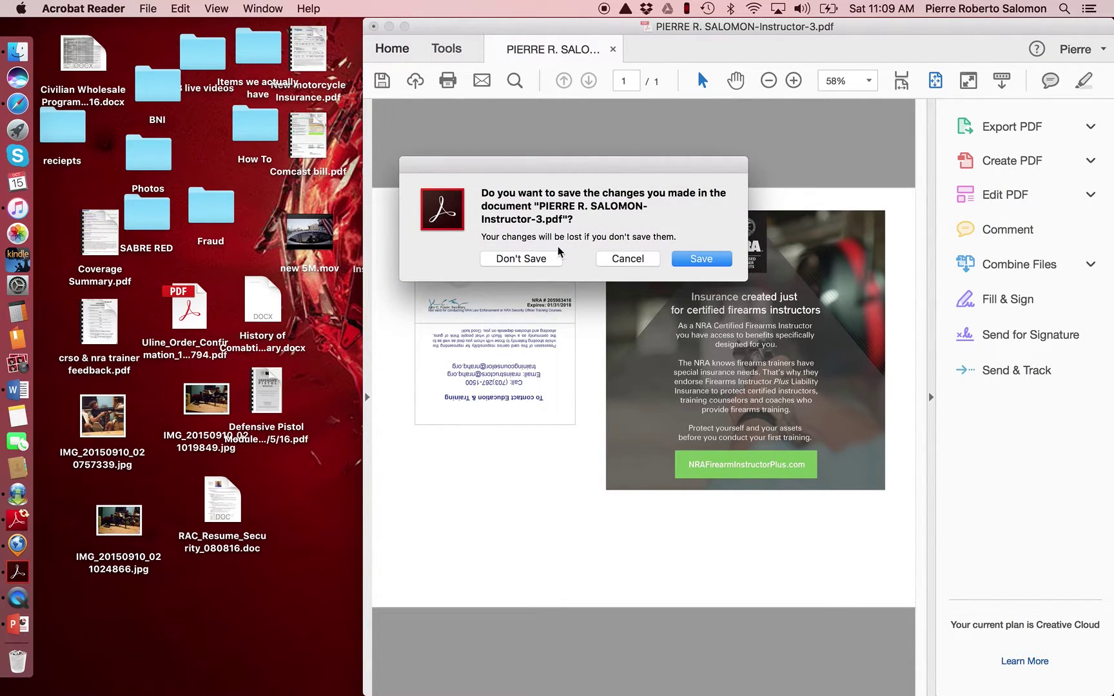
left_click(555, 258)
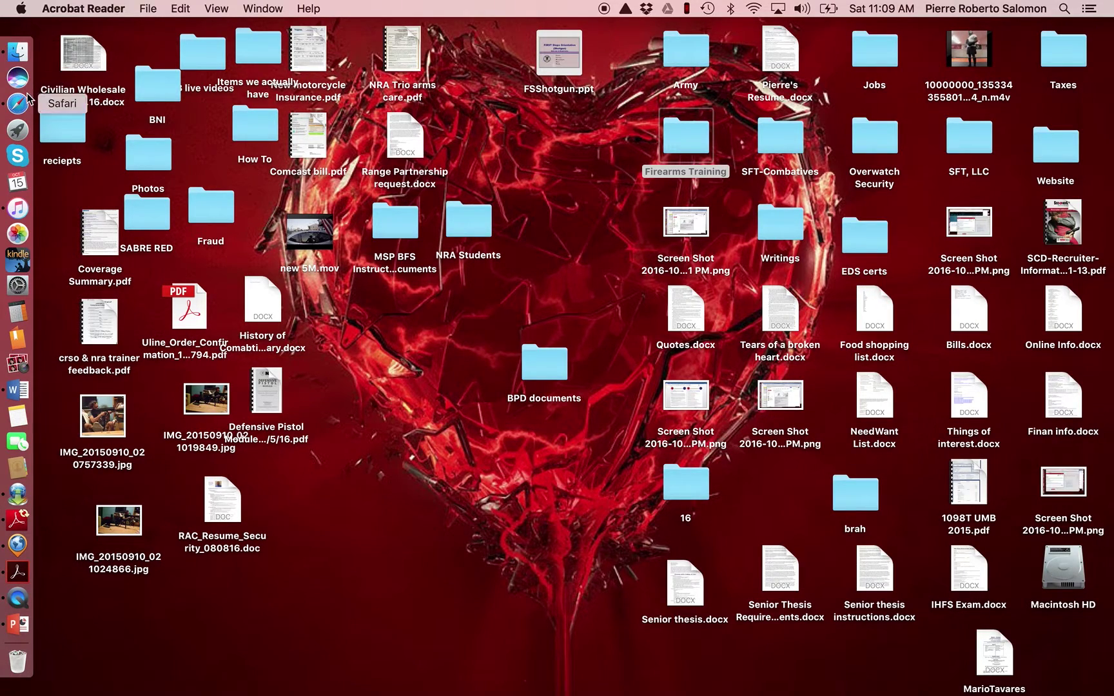
left_click(18, 104)
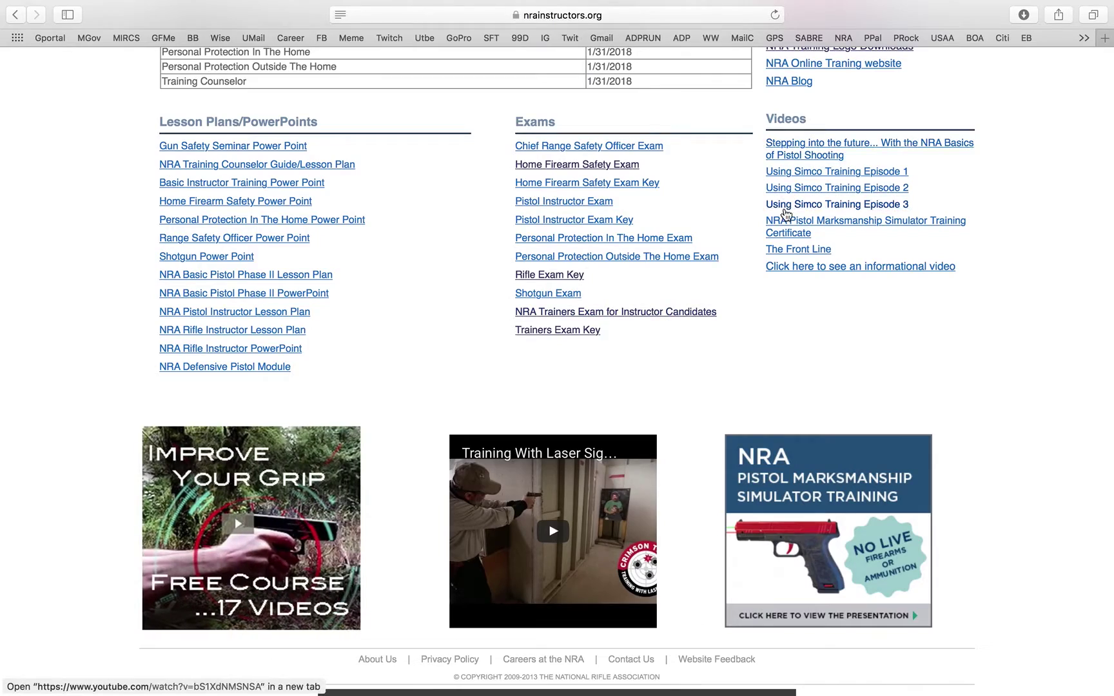
- Scroll up and down the instructor home page to review its contents
scroll(780, 213, "up", 1)
scroll(781, 213, "up", 15)
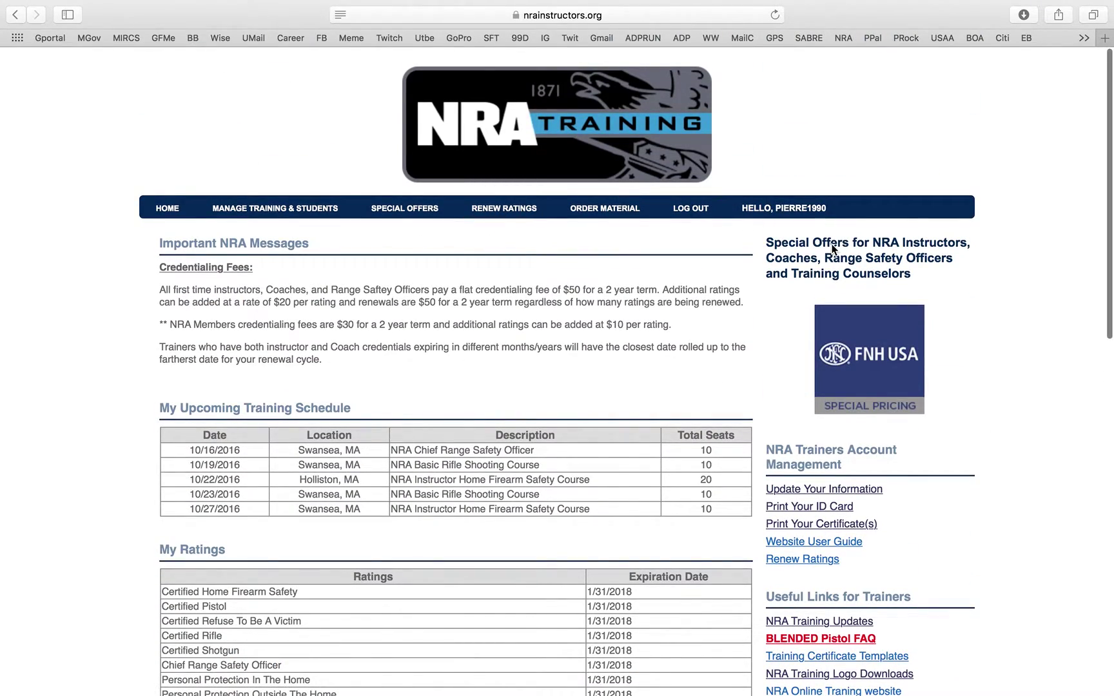
scroll(832, 248, "down", 5)
scroll(835, 256, "up", 5)
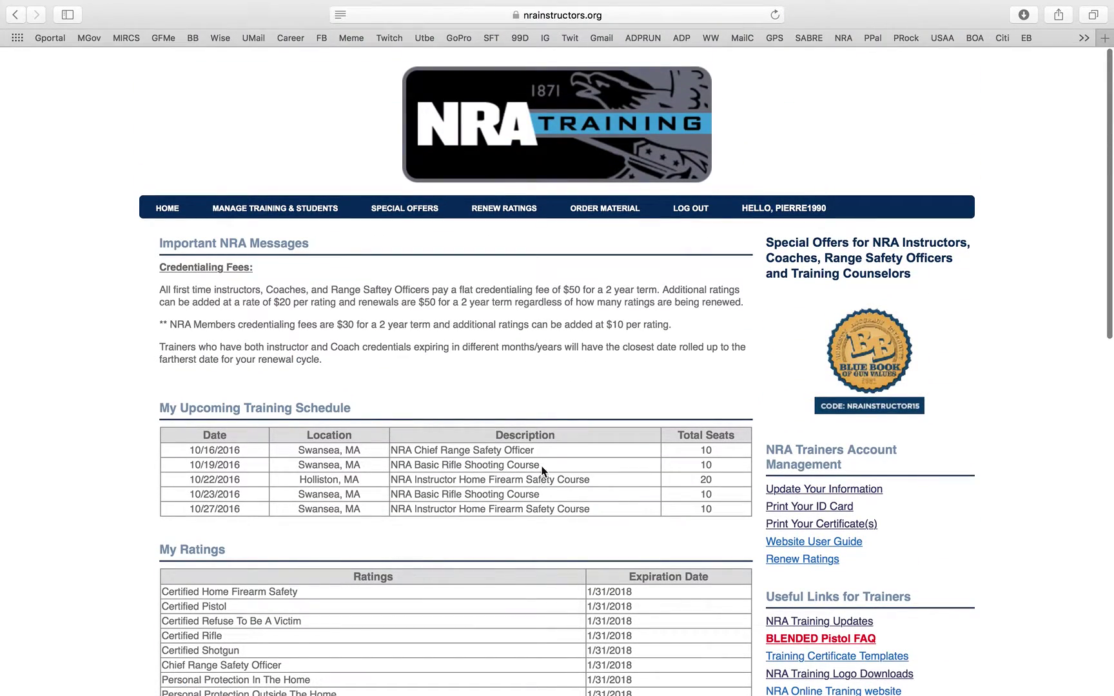
scroll(650, 478, "down", 15)
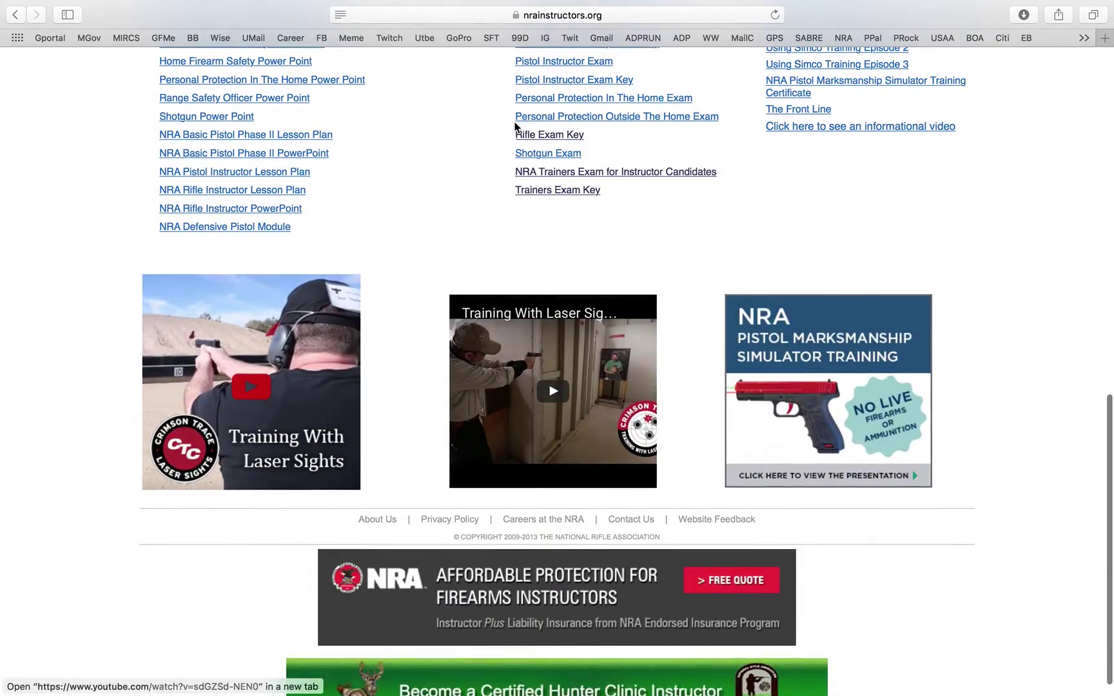
scroll(449, 422, "down", 2)
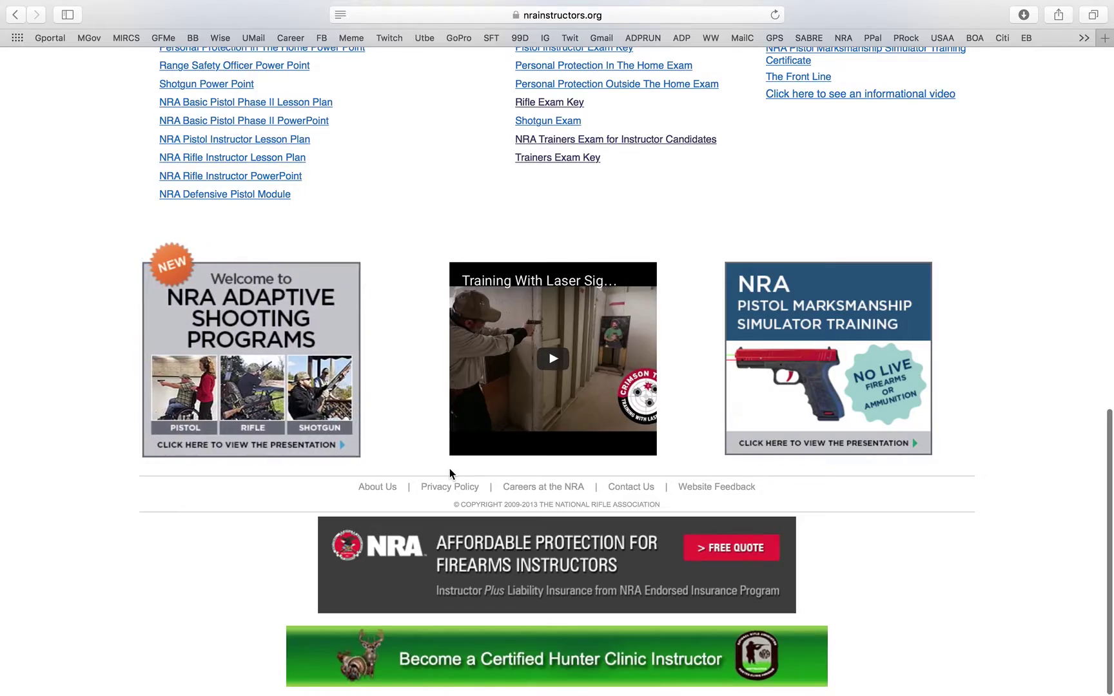
scroll(580, 578, "up", 10)
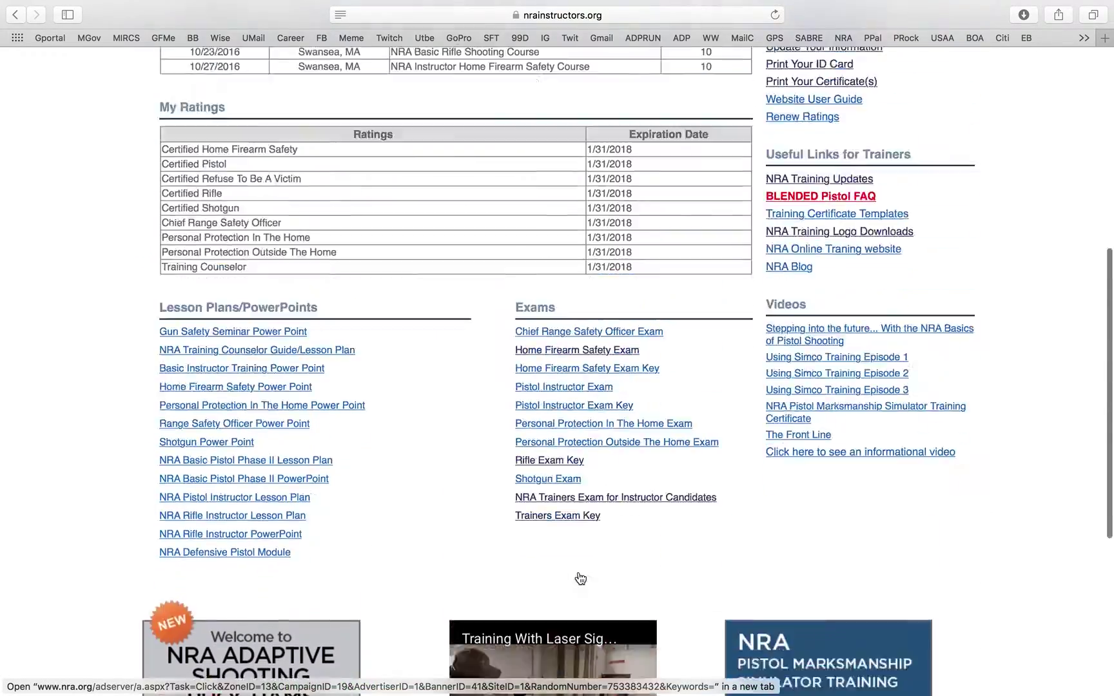
scroll(580, 578, "up", 3)
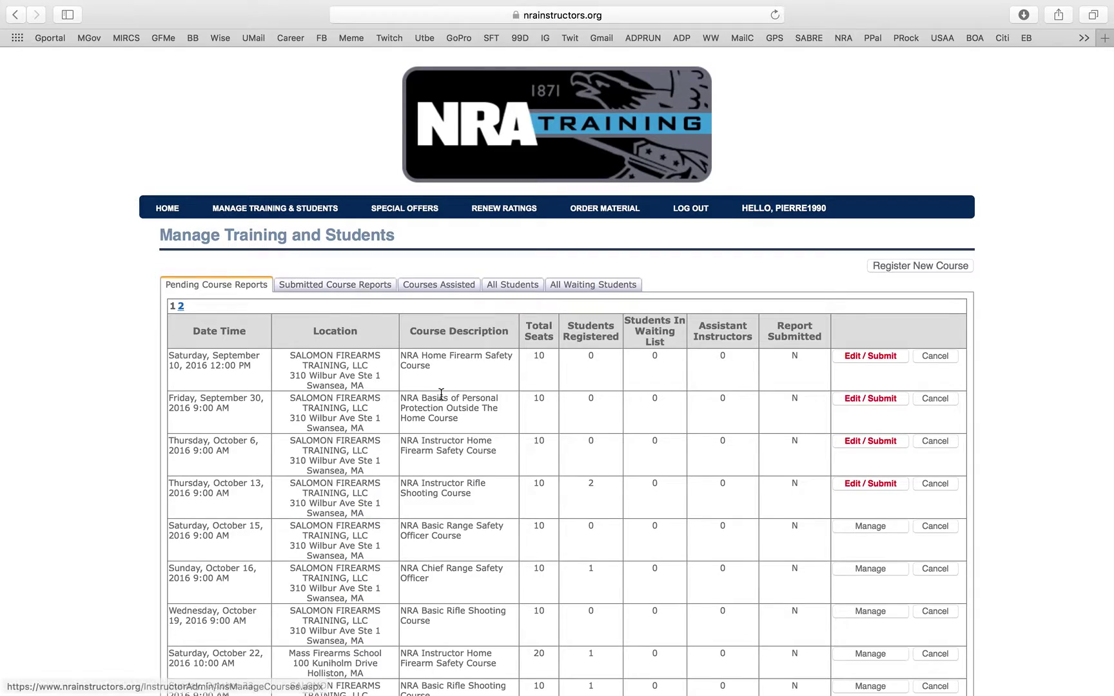
- Review the pending course reports on page 1, then on page 2
scroll(461, 350, "down", 5)
scroll(510, 362, "up", 5)
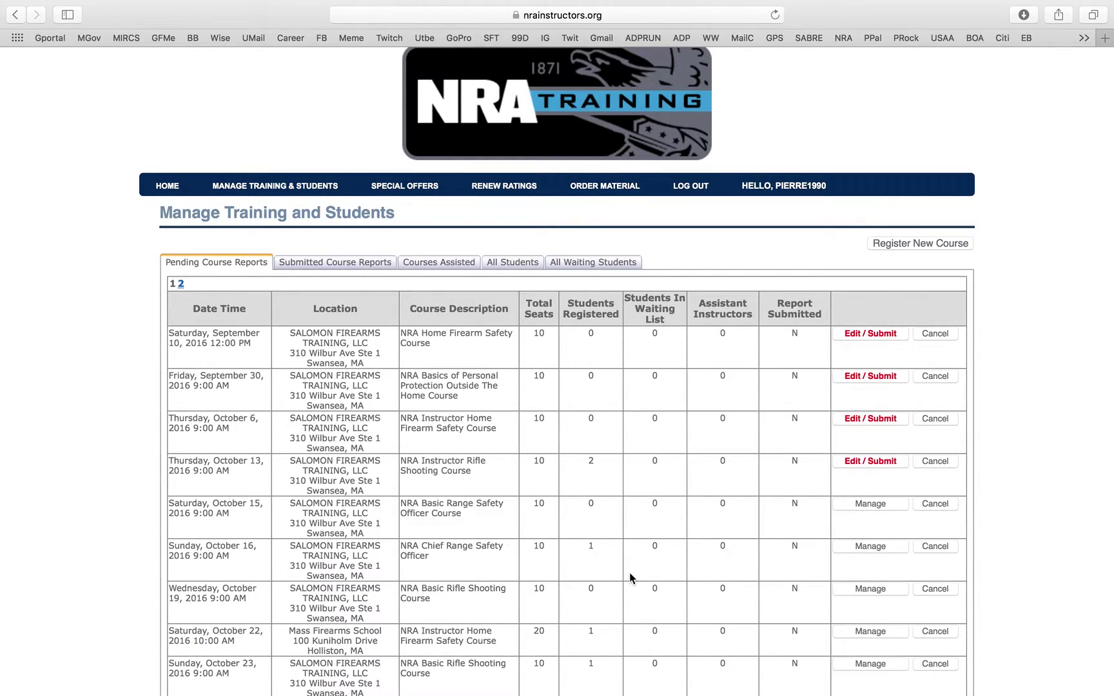
scroll(641, 406, "up", 2)
scroll(562, 328, "down", 8)
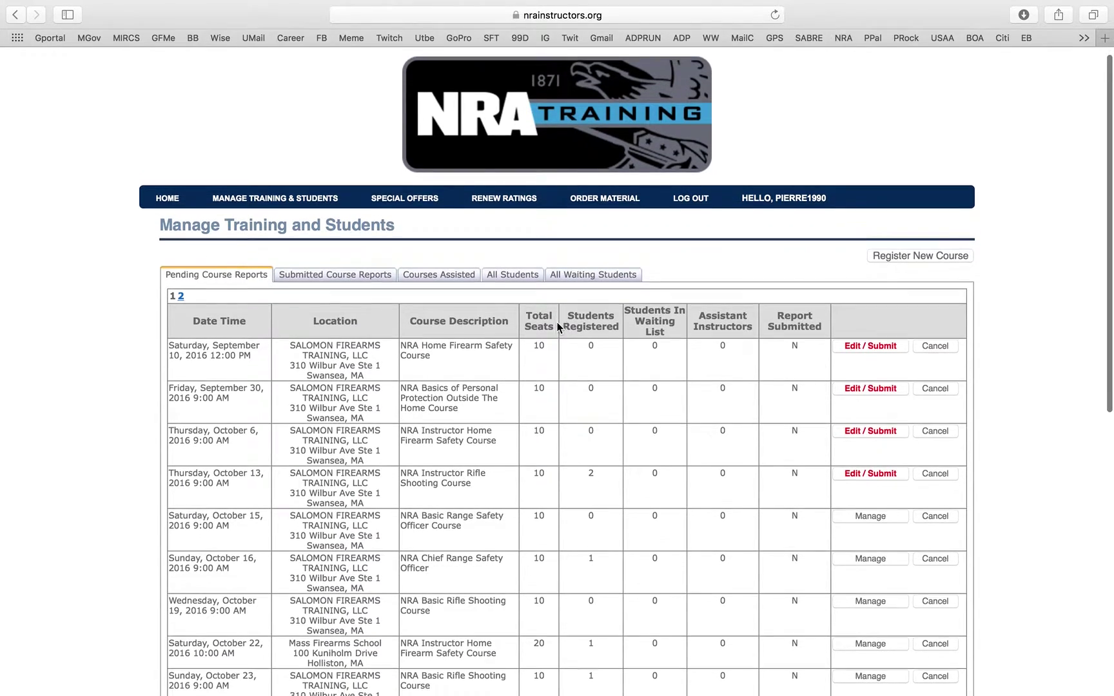
scroll(558, 327, "down", 5)
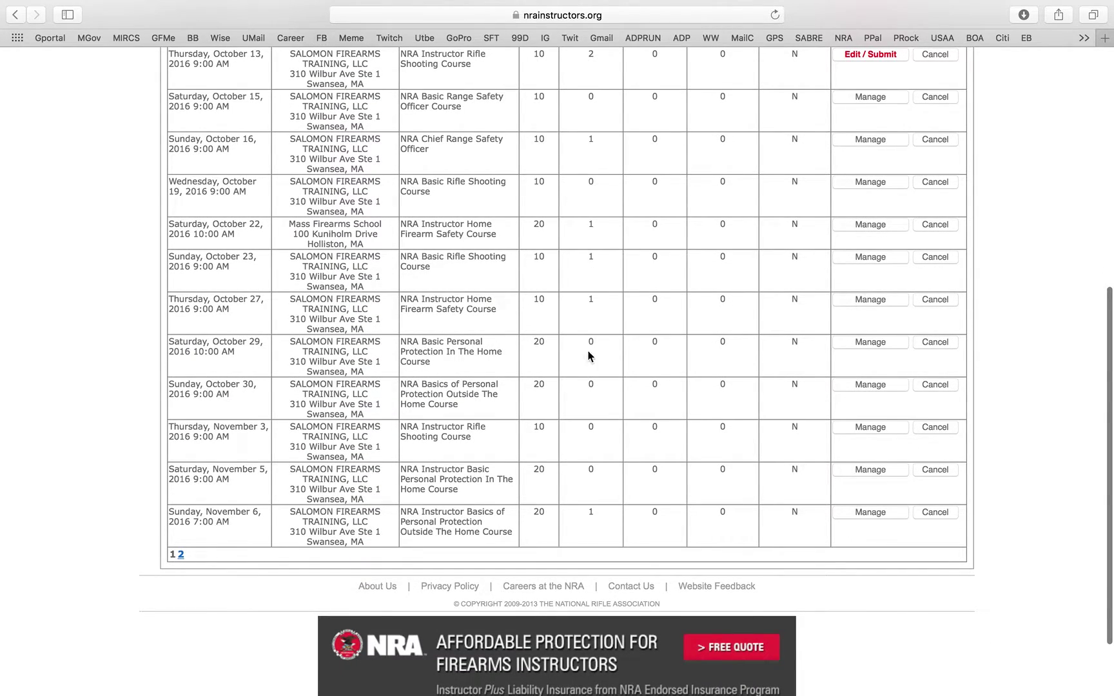
scroll(588, 351, "up", 2)
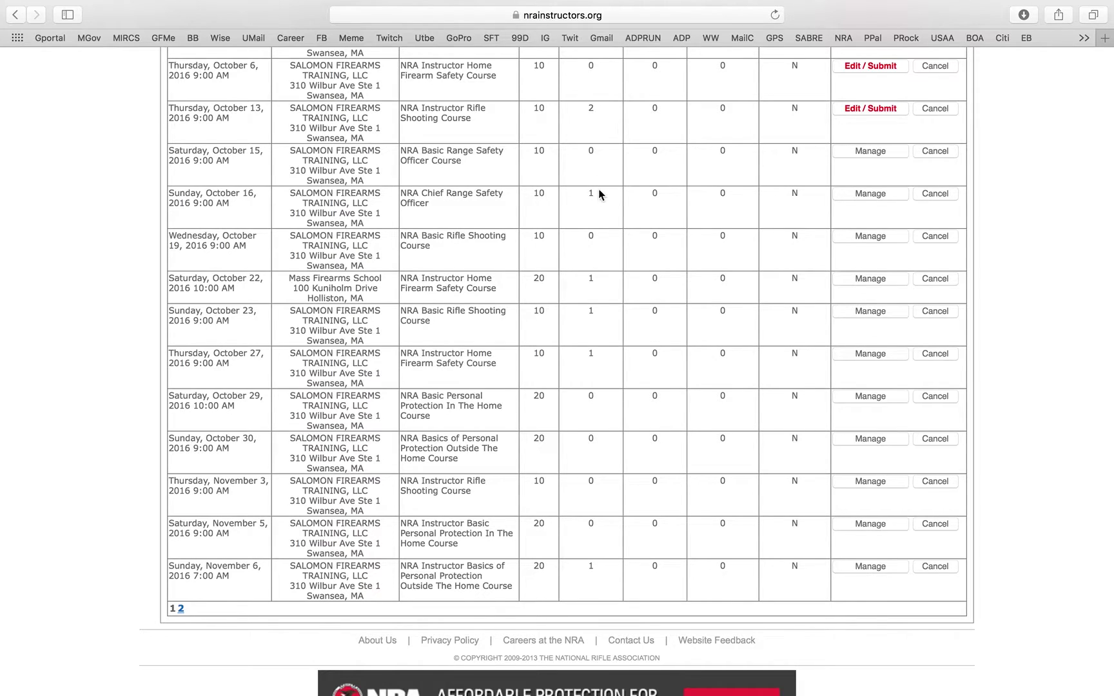
left_click(181, 608)
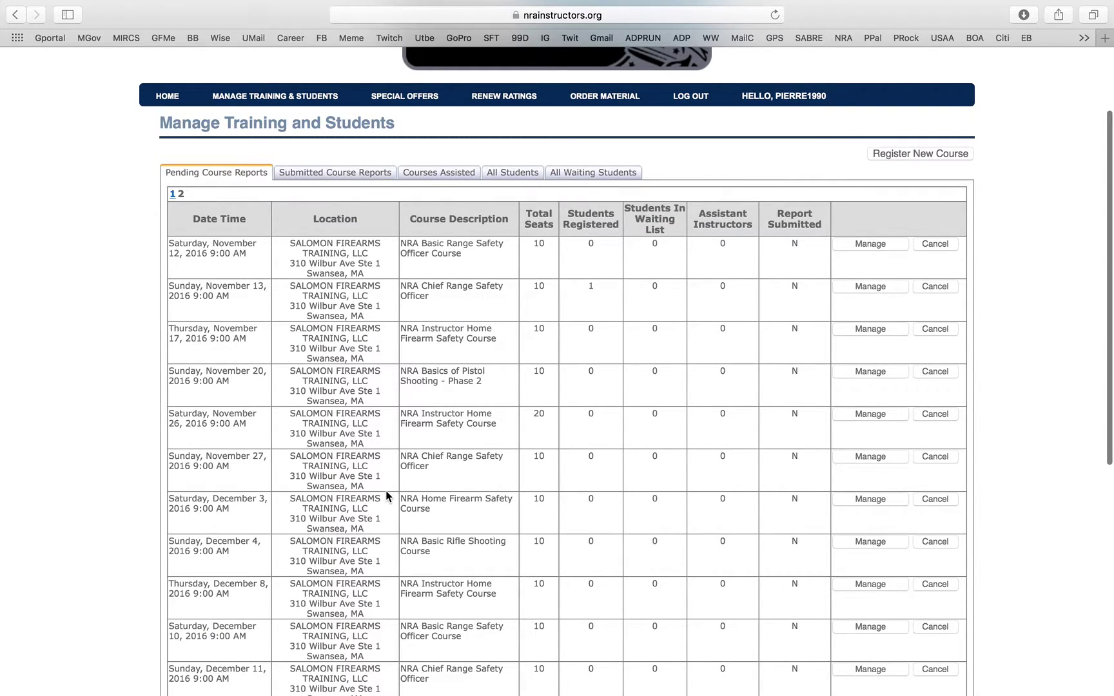
scroll(386, 490, "down", 5)
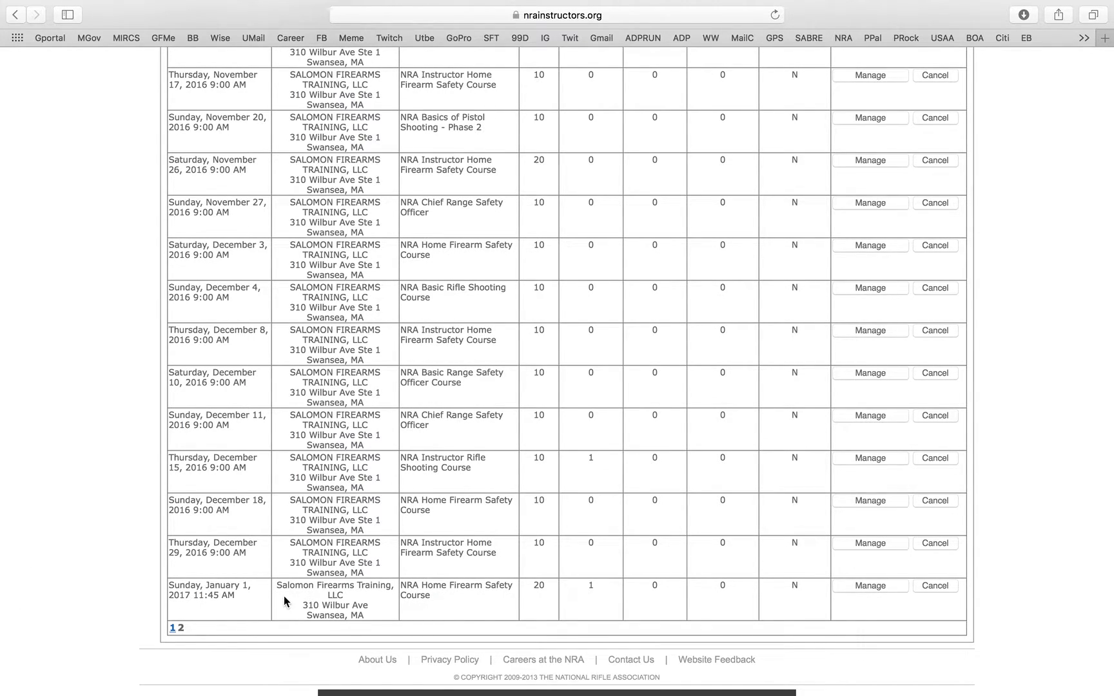
scroll(372, 568, "up", 1)
scroll(372, 568, "up", 10)
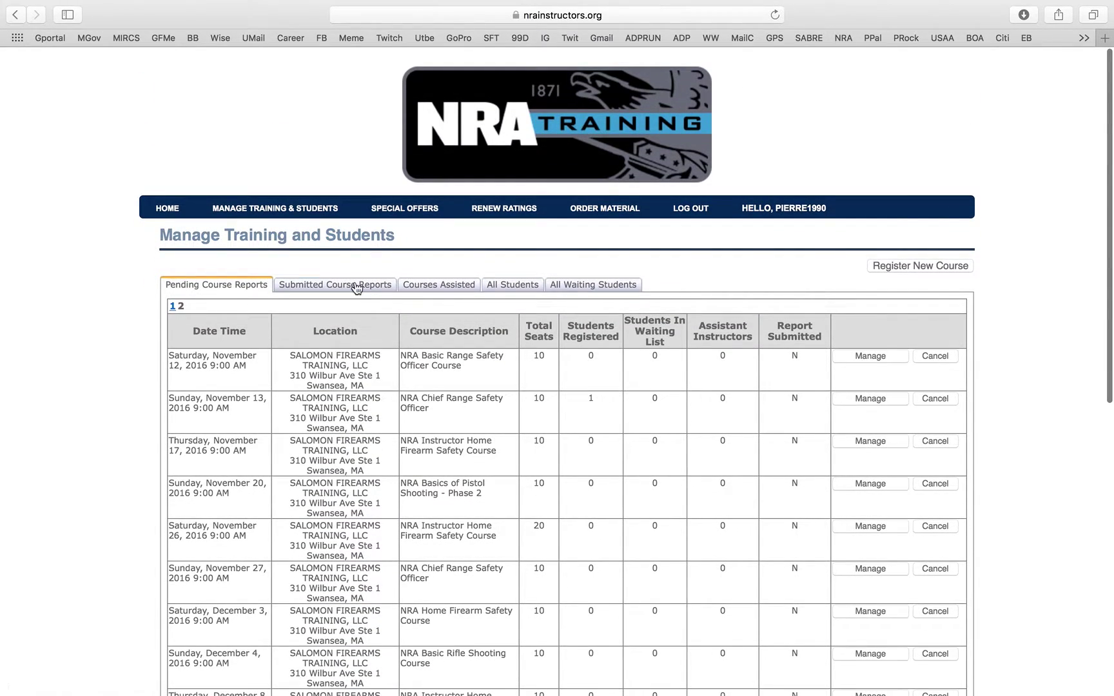
- Go back to page 1 of pending course reports and start registering a new course
left_click(172, 306)
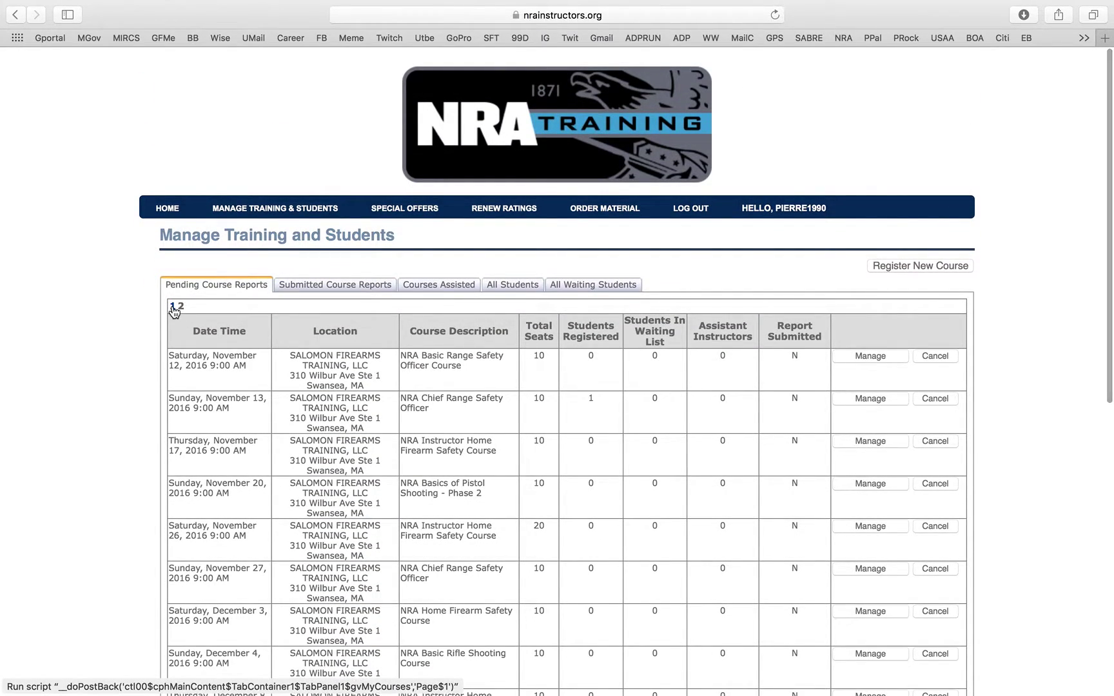
scroll(451, 348, "down", 15)
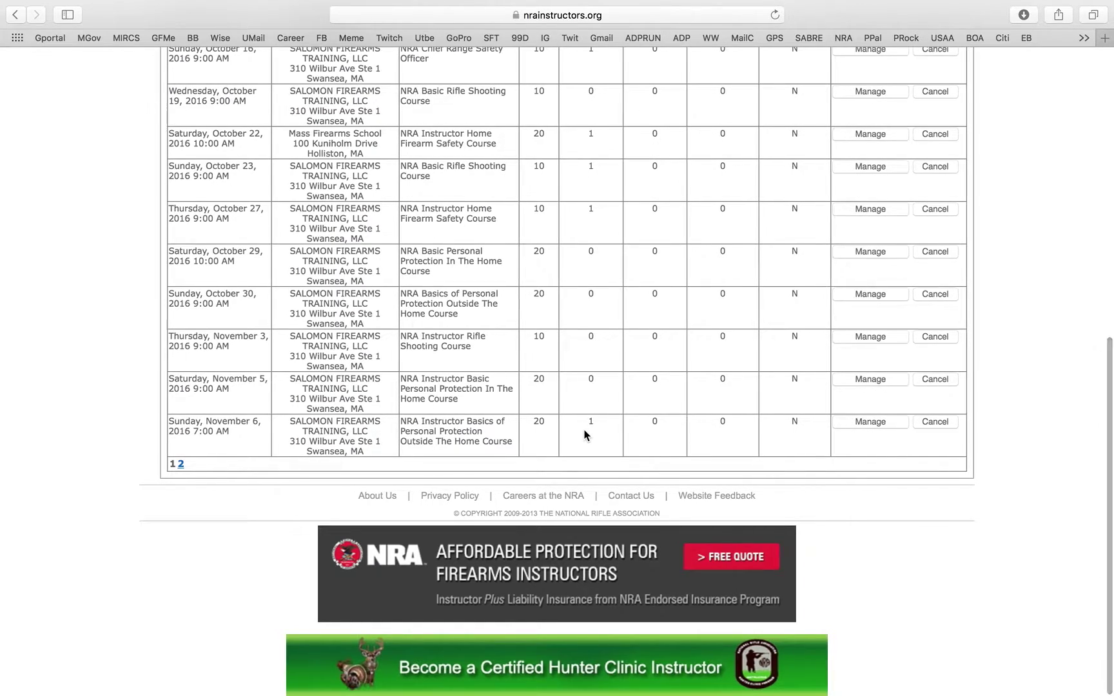
scroll(584, 429, "up", 15)
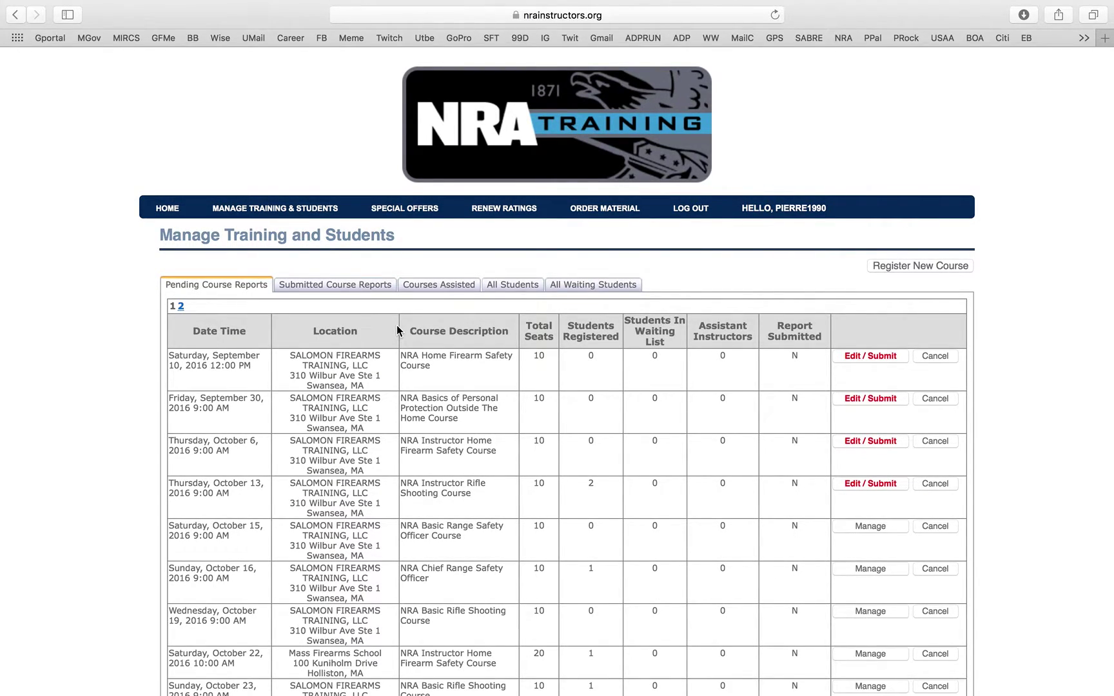
left_click(946, 276)
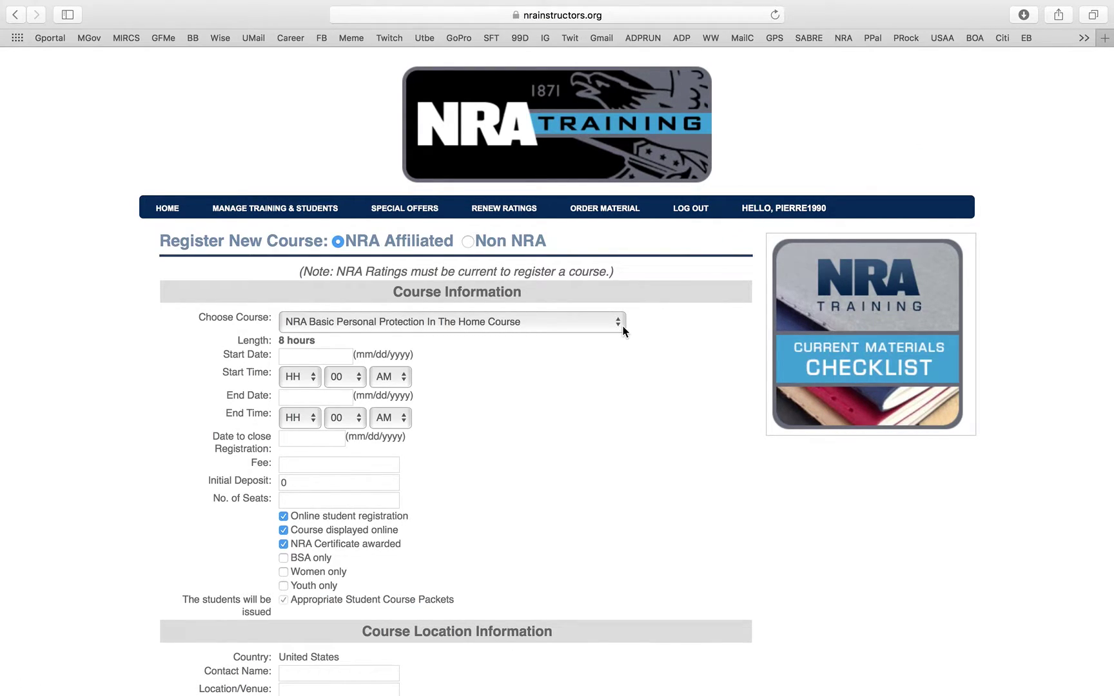
- Select NRA Home Firearm Safety Course (4 hours) in the Choose Course list
left_click(558, 329)
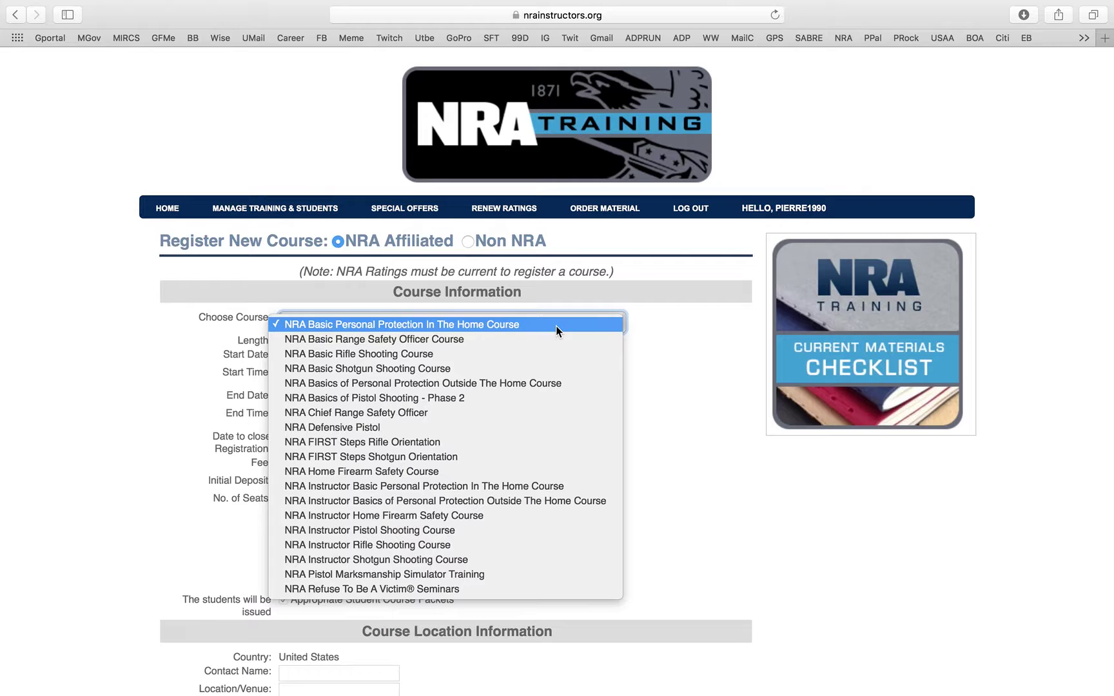
left_click(556, 326)
left_click(590, 328)
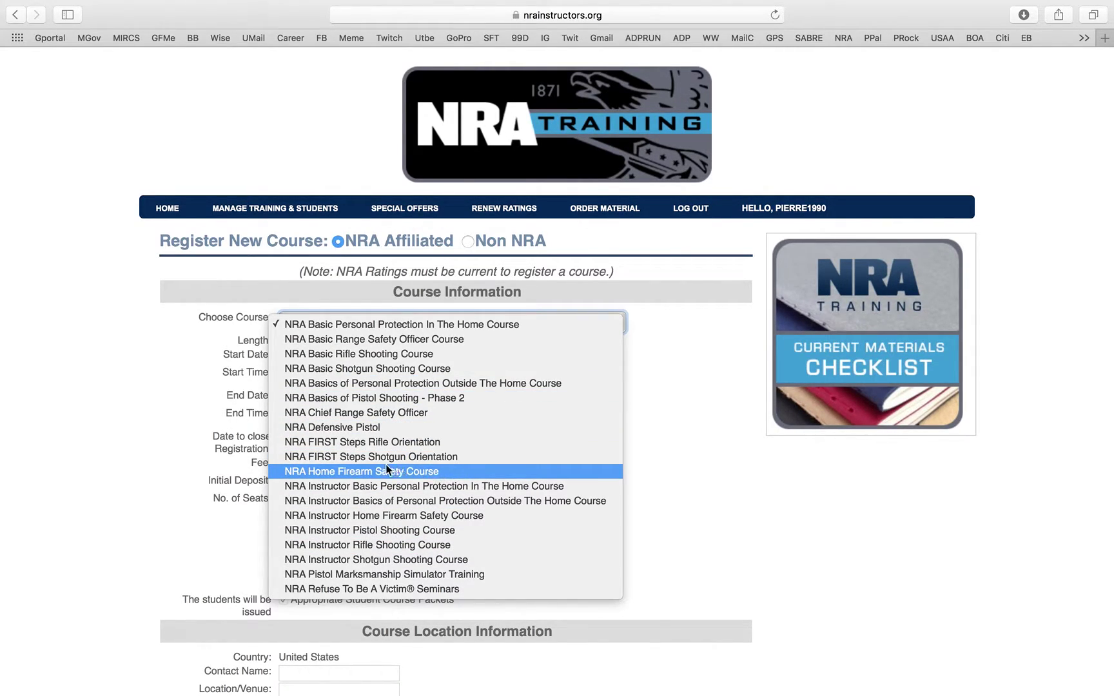
left_click(380, 471)
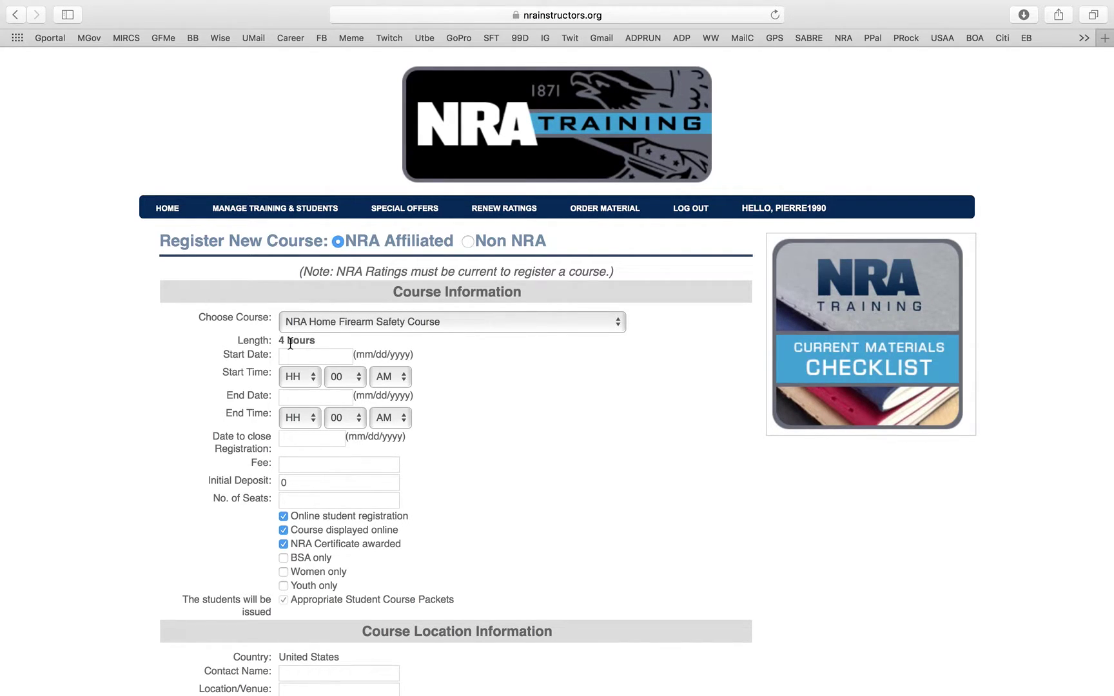
left_click(310, 321)
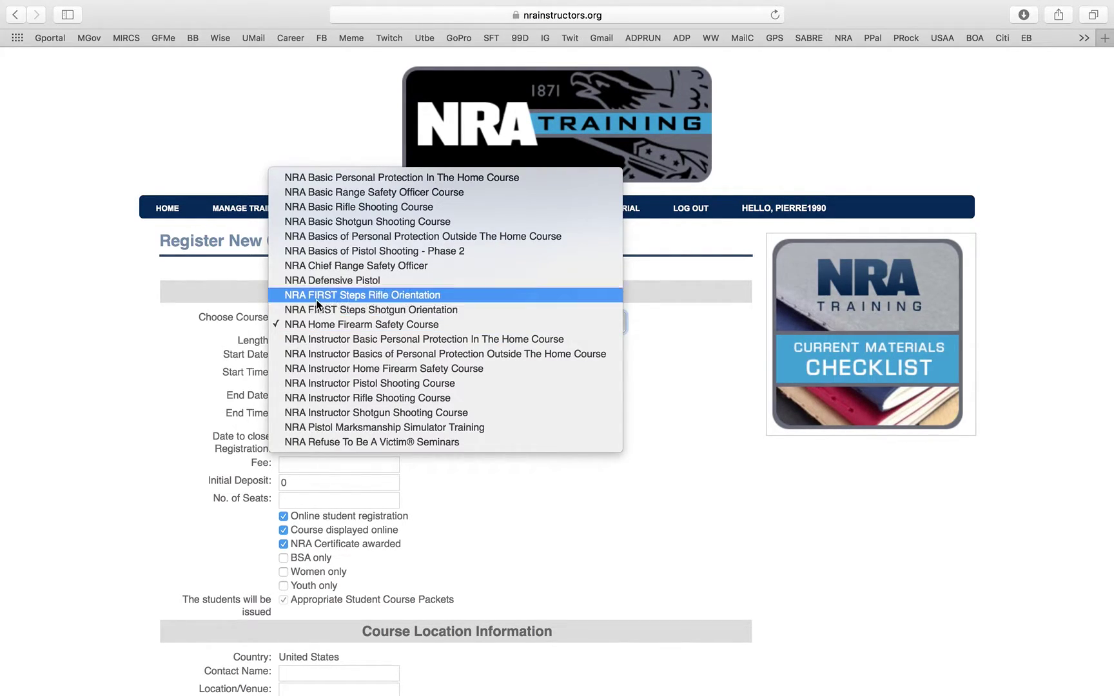
left_click(331, 266)
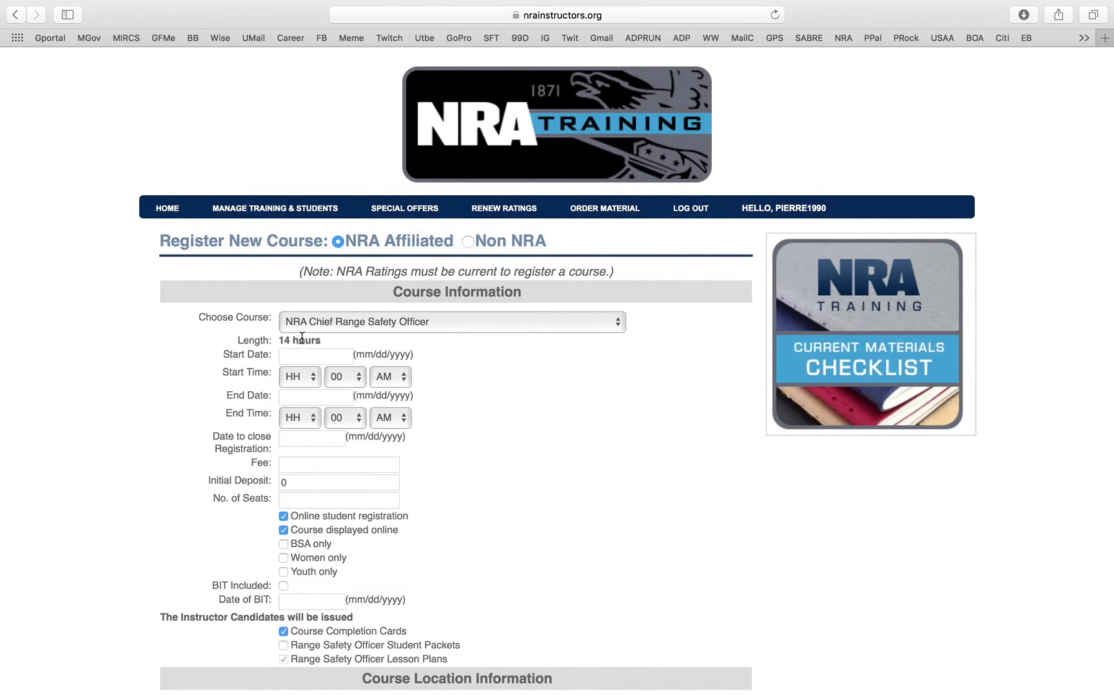
left_click(334, 326)
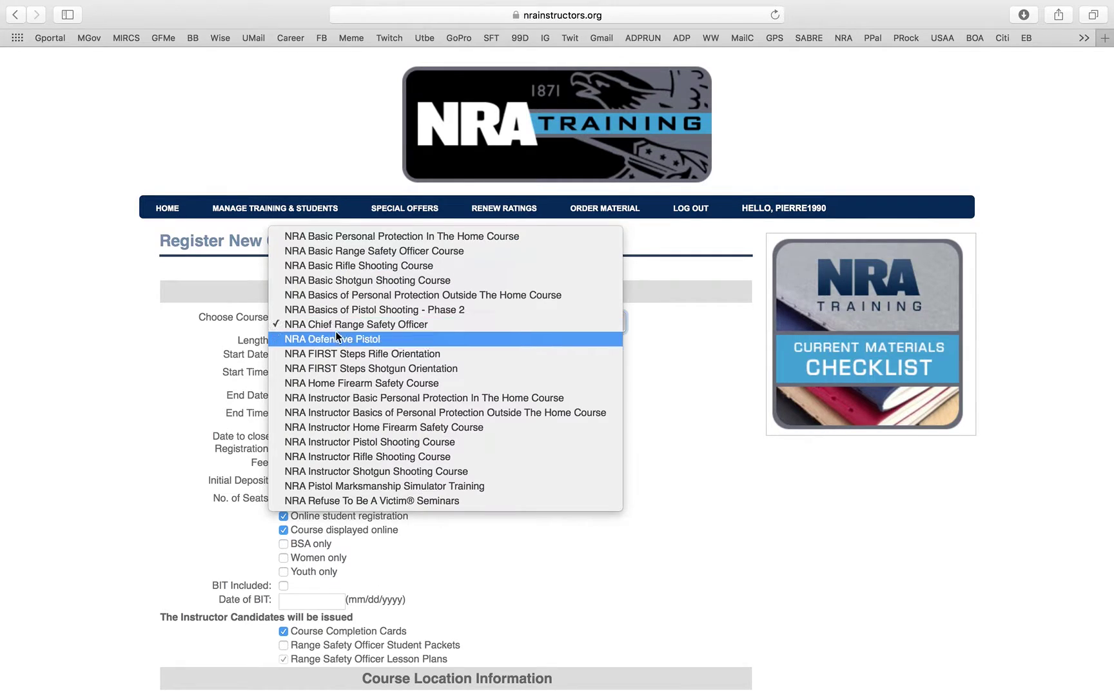
left_click(380, 386)
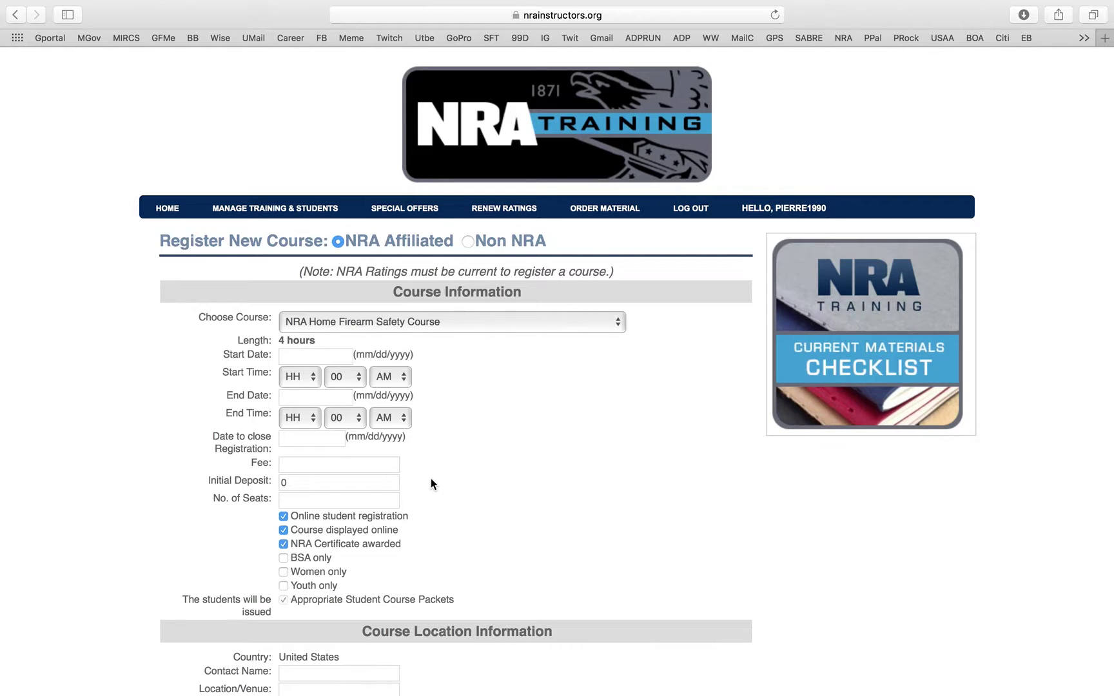
left_click(310, 354)
- Enter 01/01/2018 as the start, end and registration-close dates
type("01/01/2018")
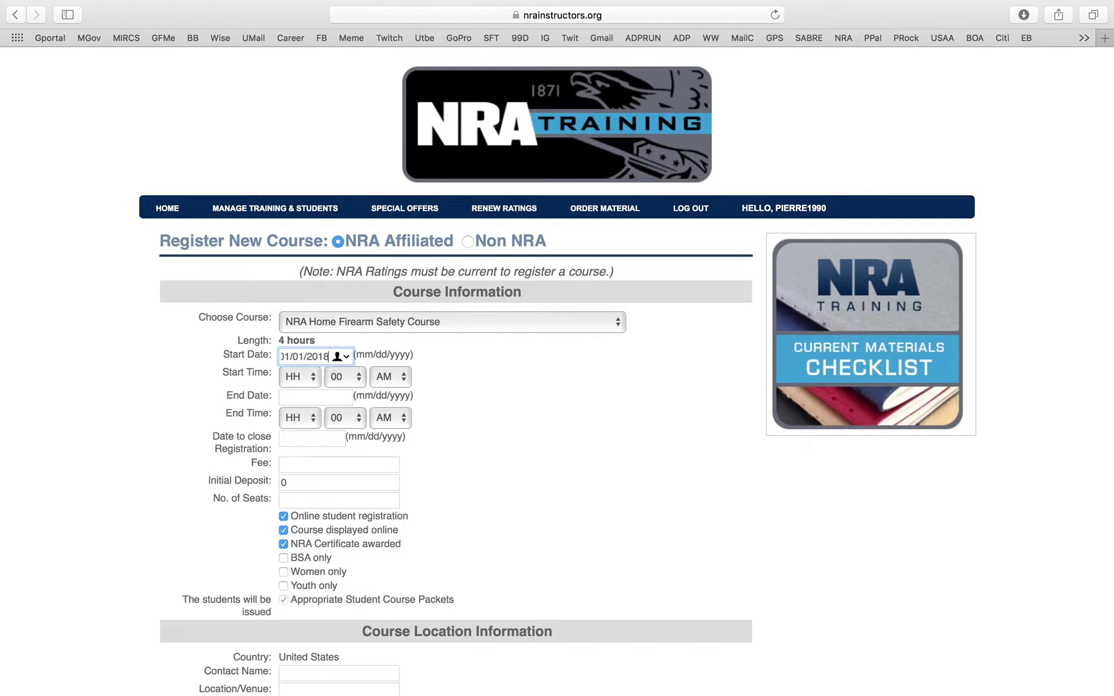
left_click(513, 404)
left_click(333, 356)
left_click_drag(332, 356, 258, 363)
key("super+c")
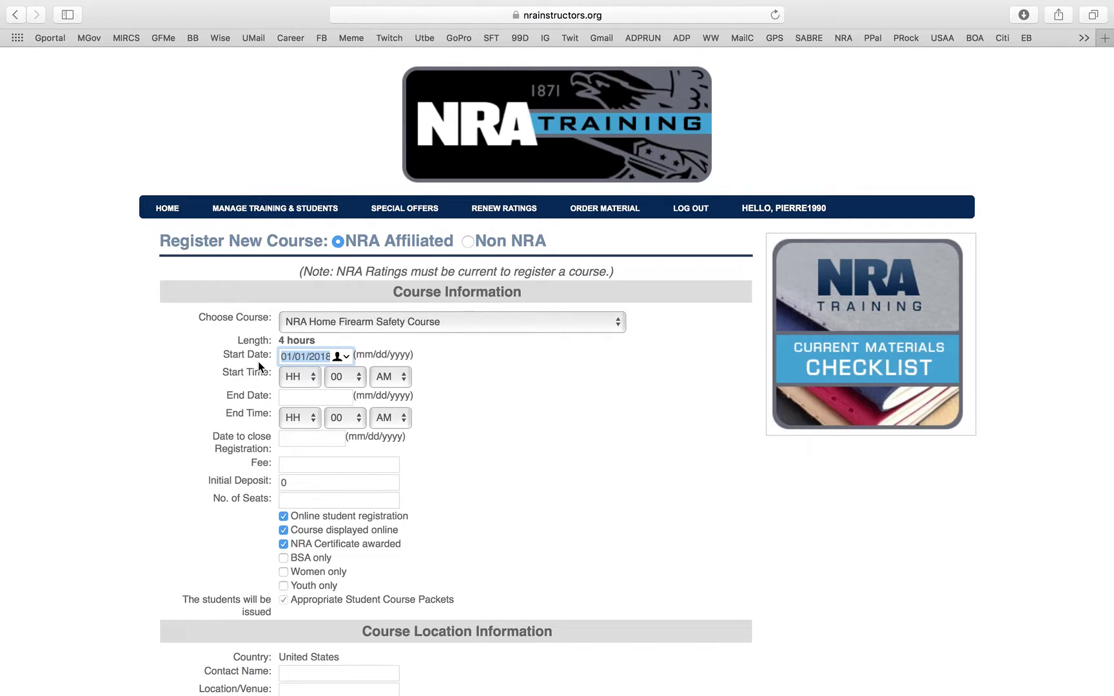
left_click(300, 397)
key("super+v")
left_click(320, 441)
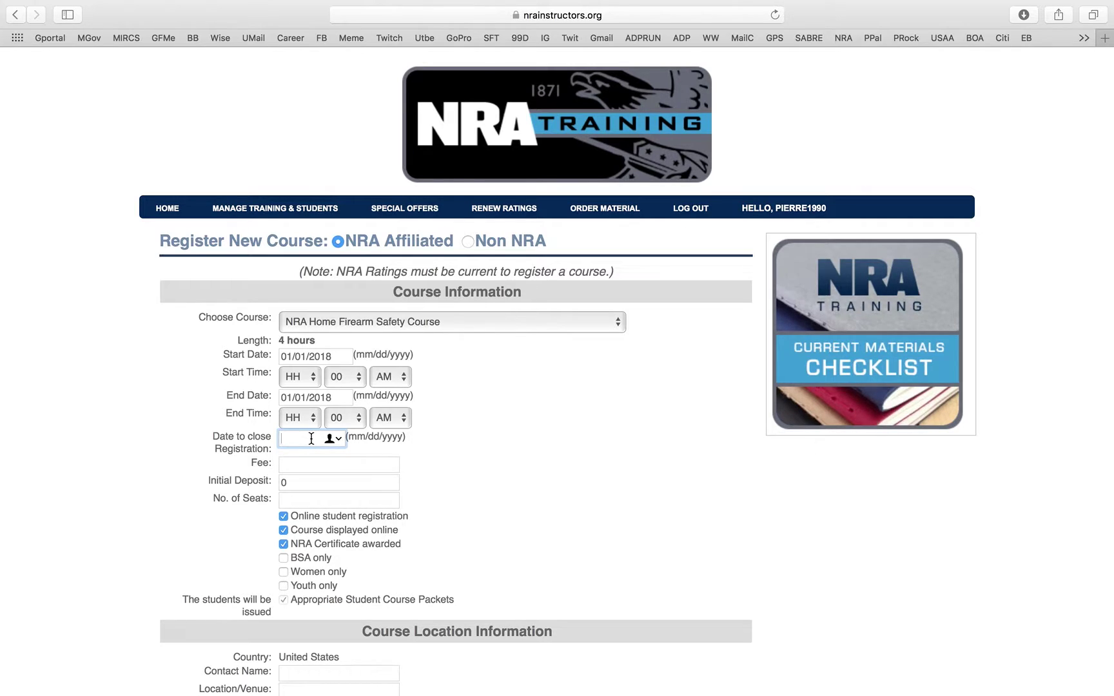
key("super+v")
- Set the course fee to 130, leave the deposit at 0, and set seats to 20
left_click(315, 466)
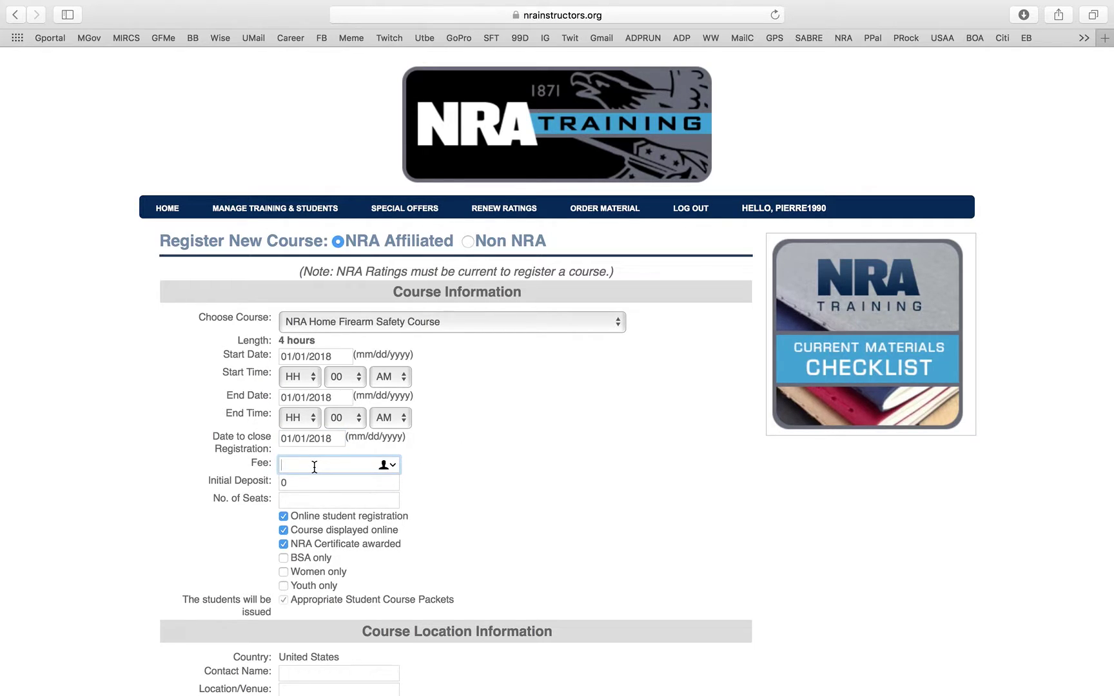
type("130")
left_click(296, 483)
left_click(304, 505)
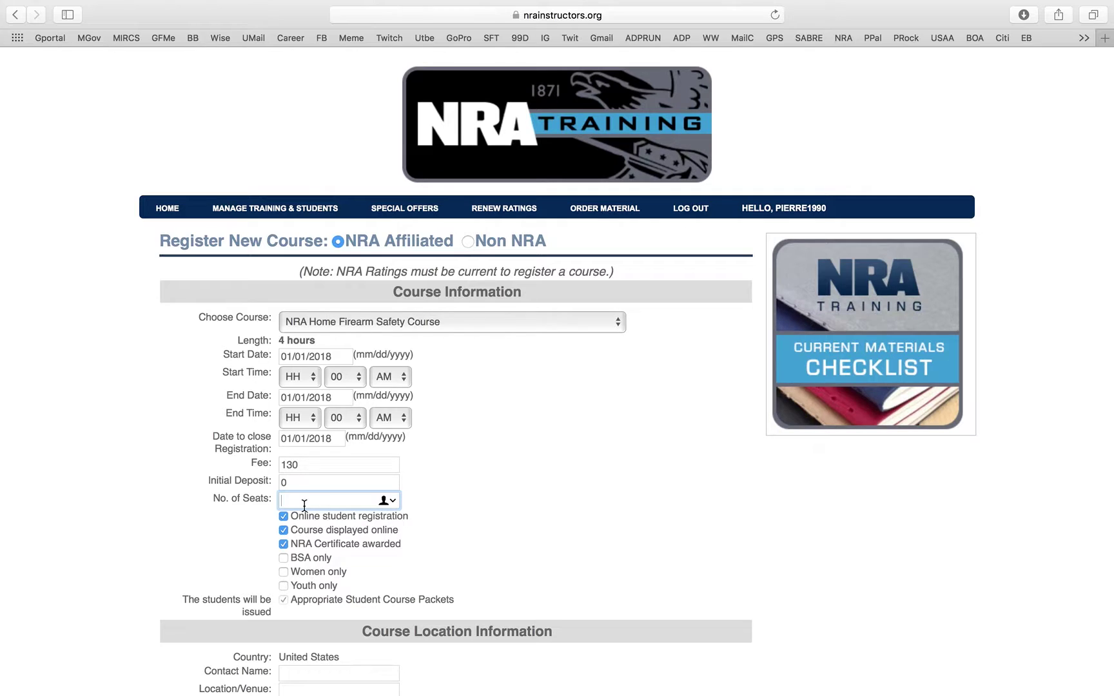
type("20")
left_click(455, 474)
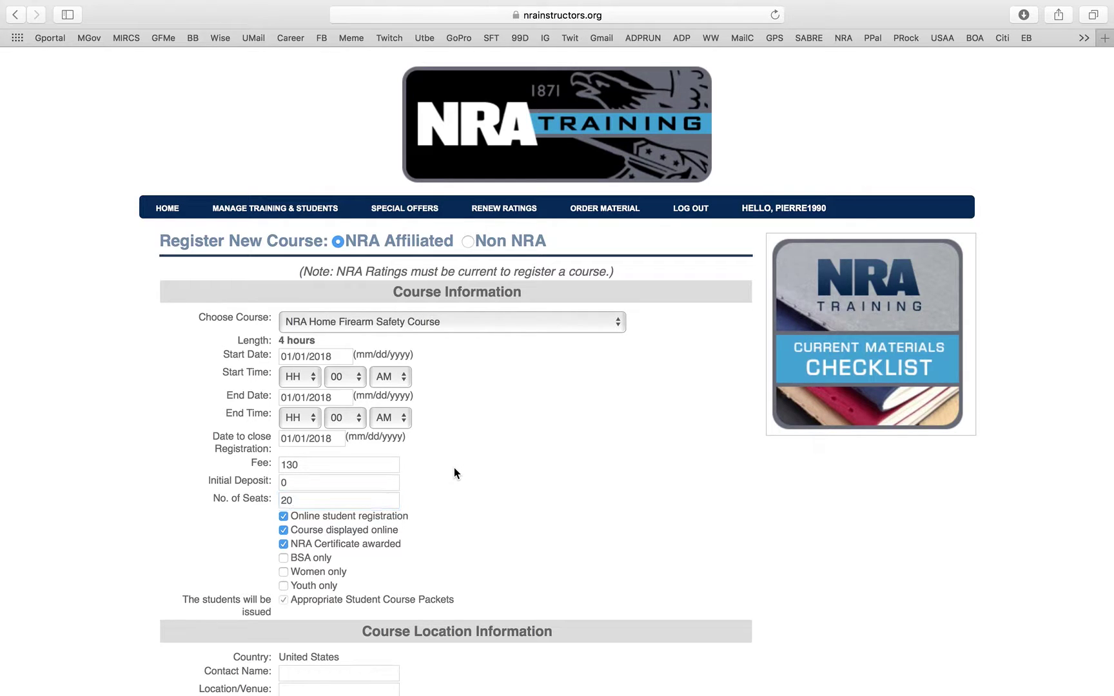
- Enter the contact's full name and the venue's business name
scroll(453, 467, "down", 3)
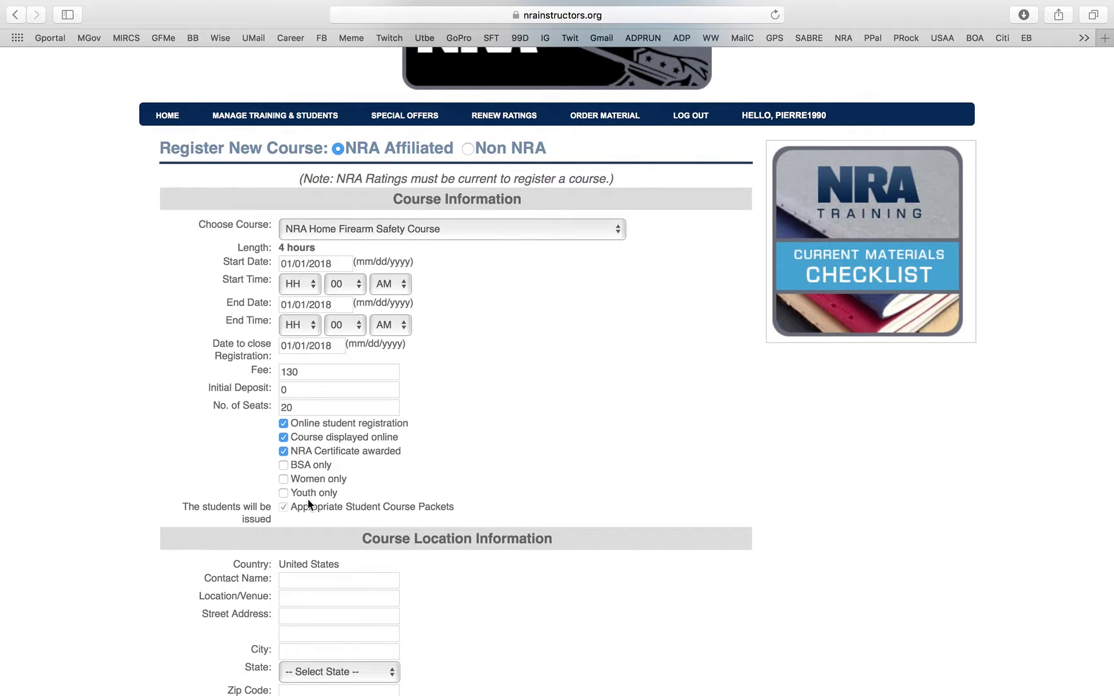
scroll(308, 504, "down", 5)
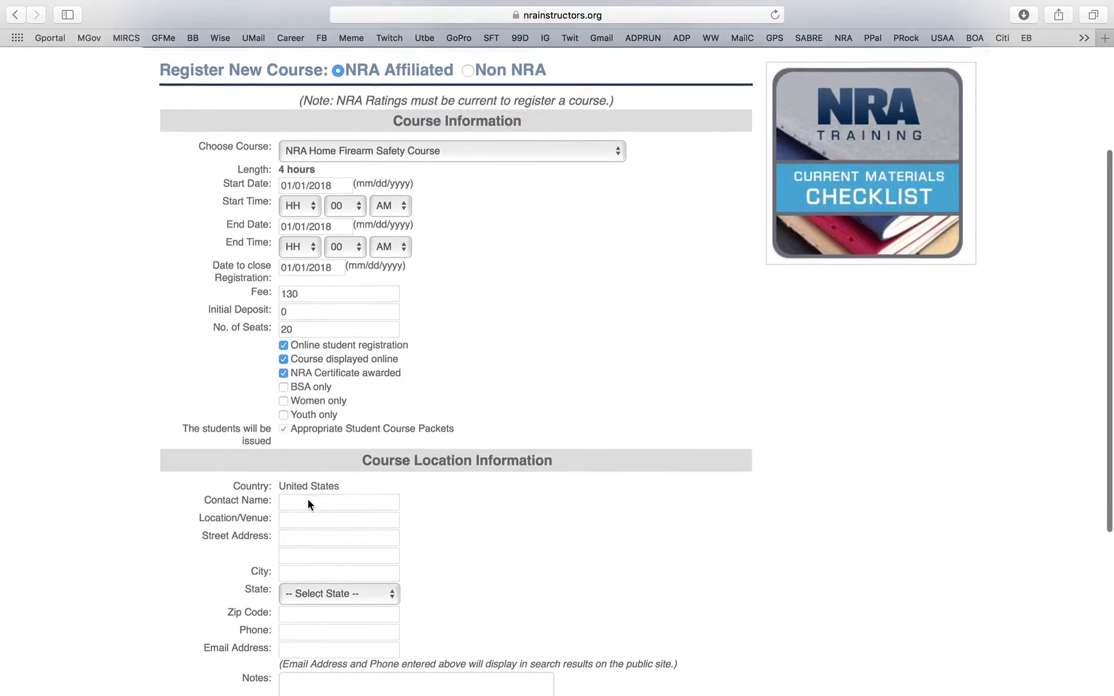
left_click(336, 433)
left_click(302, 448)
type("Salomon ")
type("Firearms ")
type("Trainig")
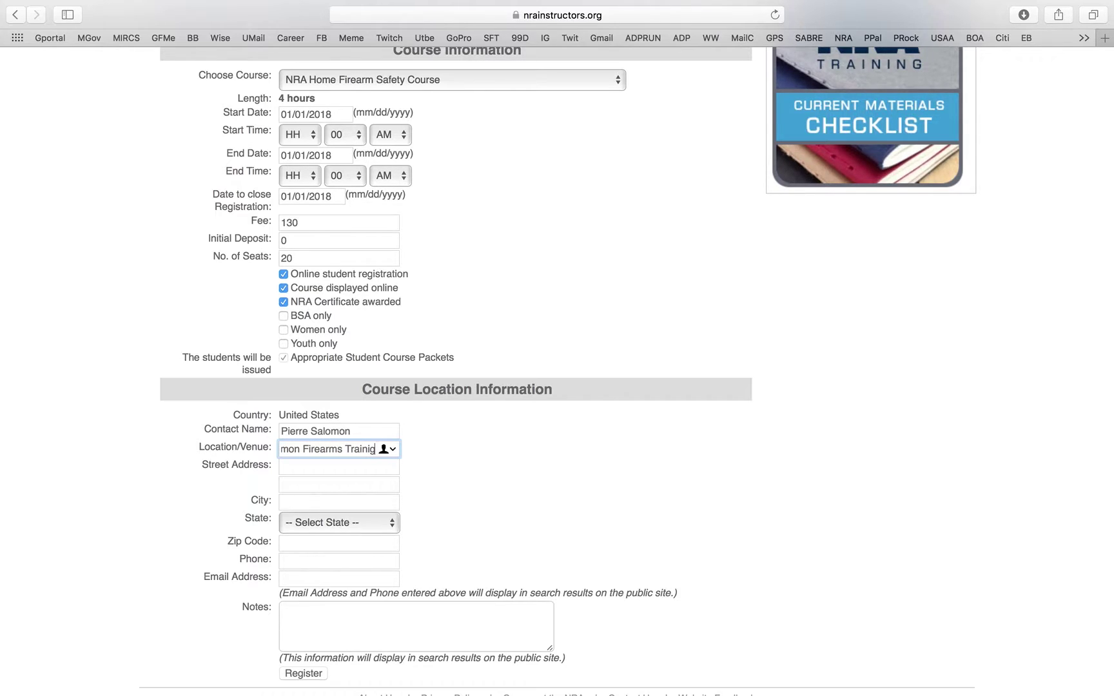
key("BackSpace")
type("ng, LLC")
- Fill in the venue's street address, city, state and zip code
left_click(320, 467)
key("BackSpace")
key("BackSpace")
key("BackSpace")
left_click(318, 506)
type("Swansea")
left_click(323, 523)
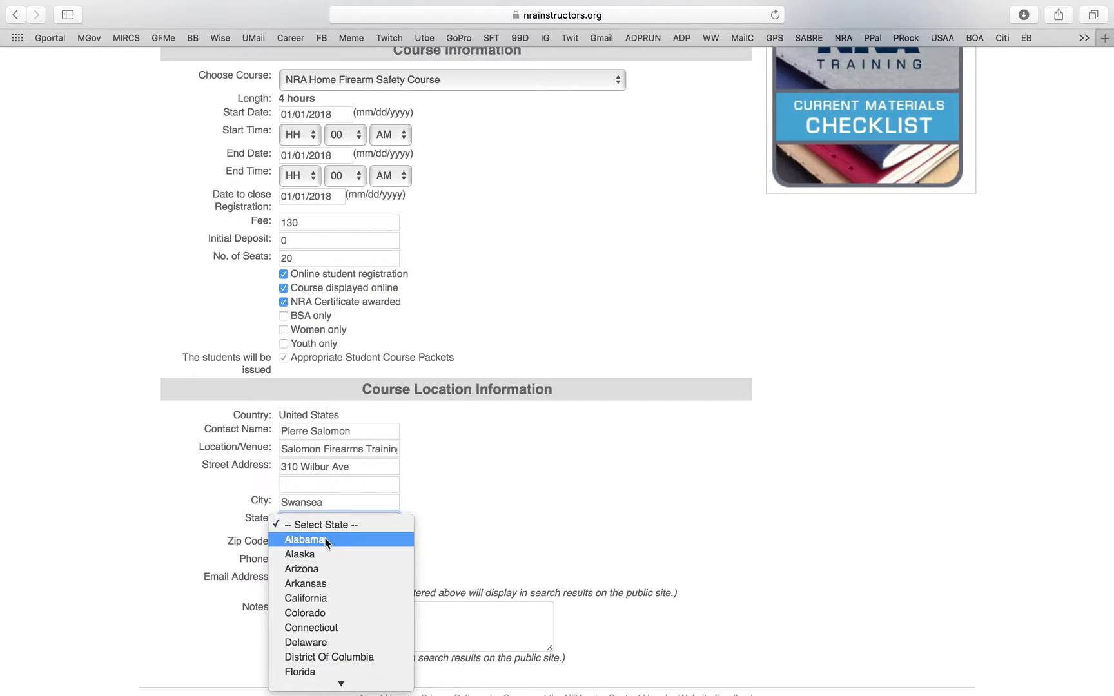
scroll(325, 538, "down", 5)
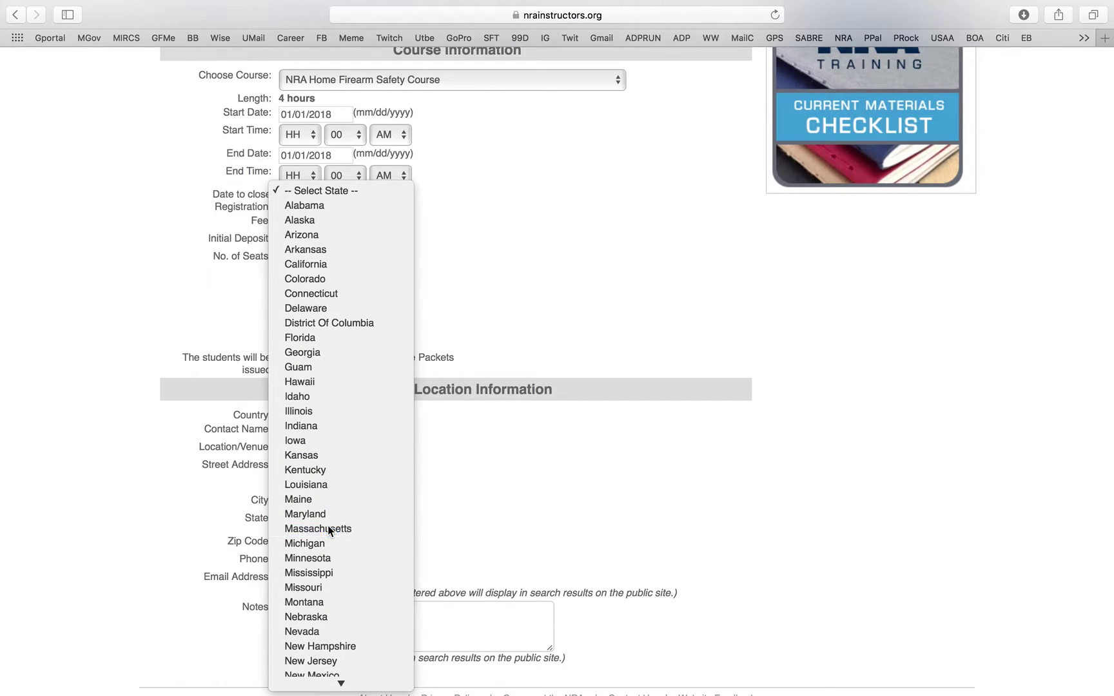
left_click(327, 528)
left_click(323, 542)
type("02777")
- Enter the contact phone number and e-mail address
left_click(308, 563)
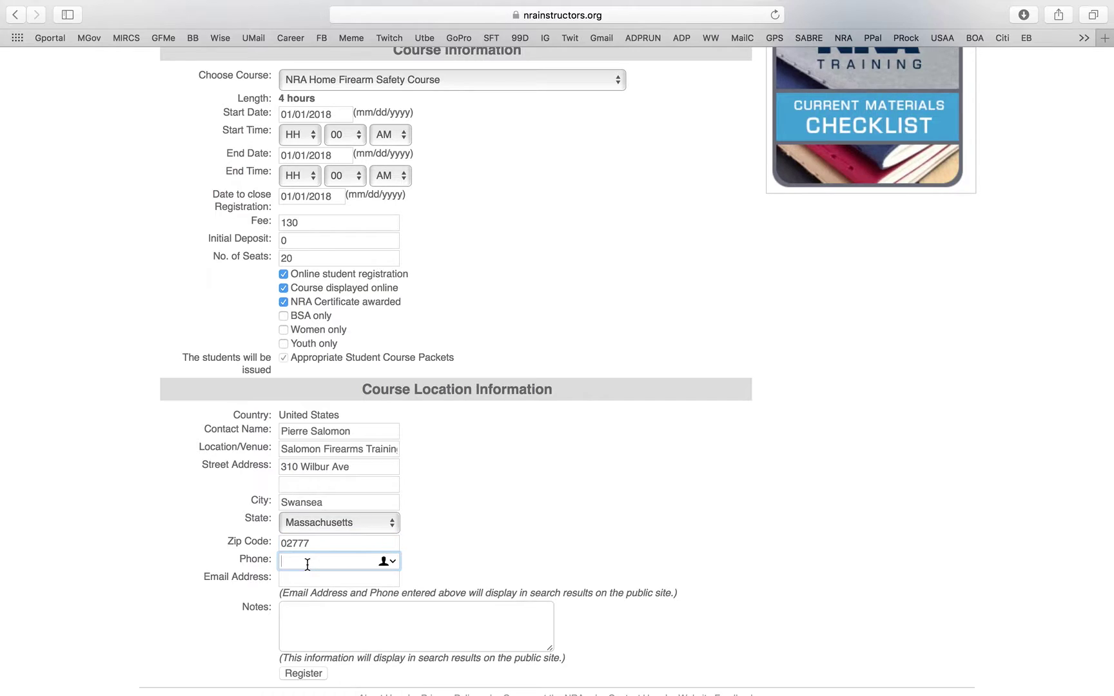
left_click(302, 579)
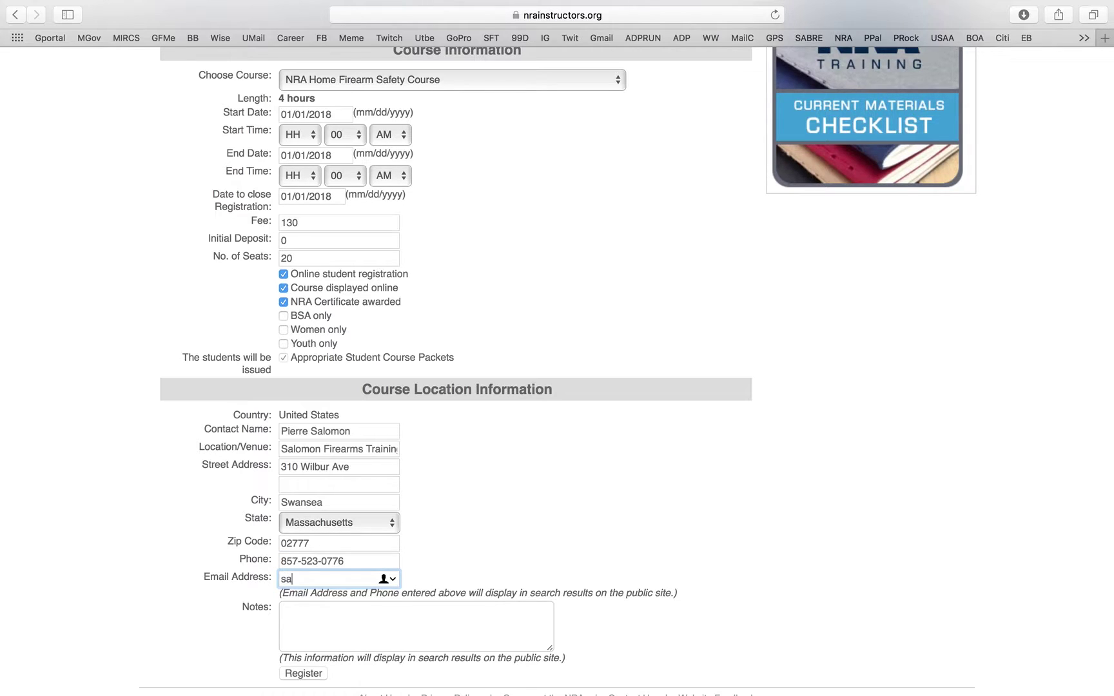
key("super+Left")
key("super+Right")
- Add the note 'testing for video' to the course
scroll(362, 416, "down", 3)
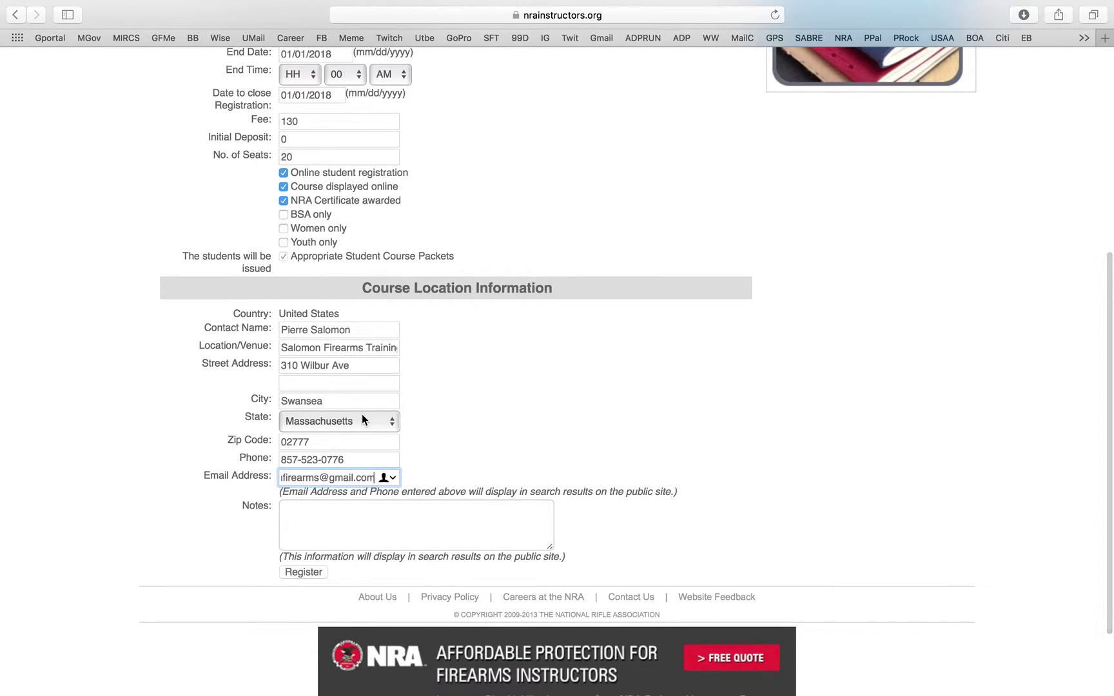
left_click(300, 504)
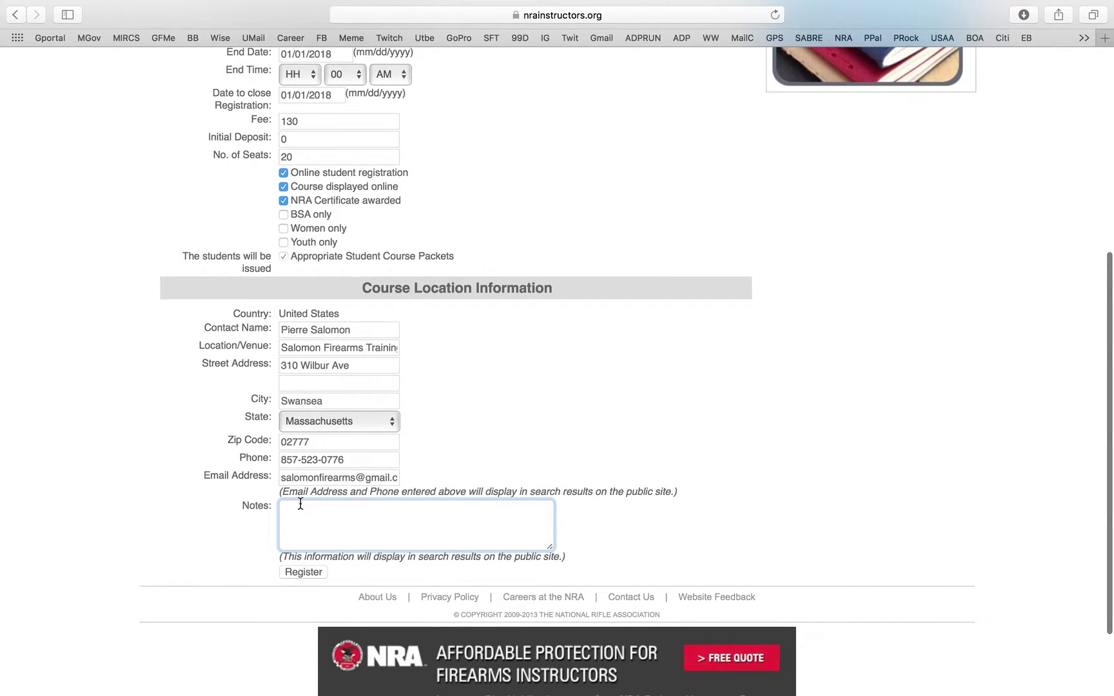
scroll(301, 503, "up", 3)
scroll(301, 504, "down", 4)
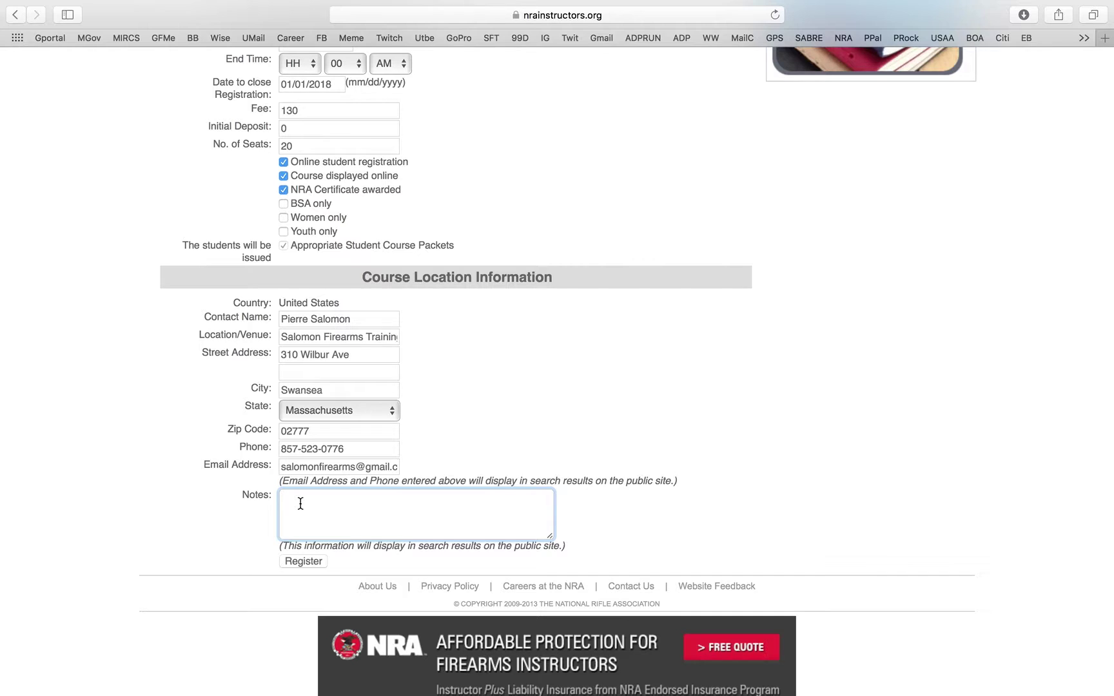
scroll(301, 504, "up", 15)
scroll(297, 490, "down", 17)
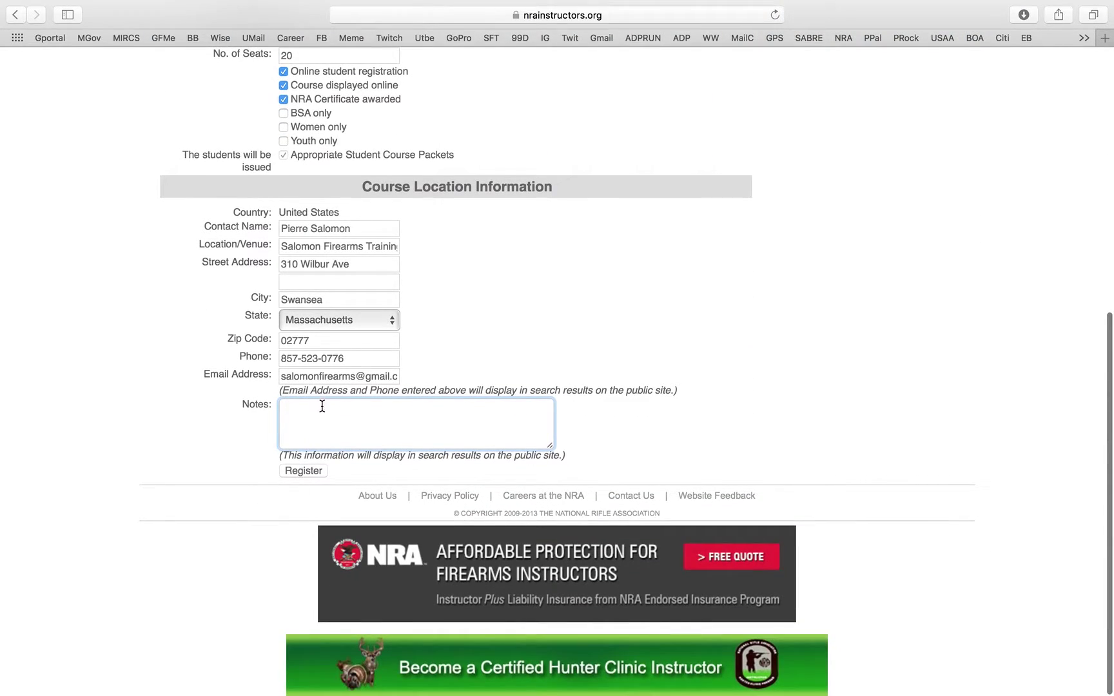
type("te")
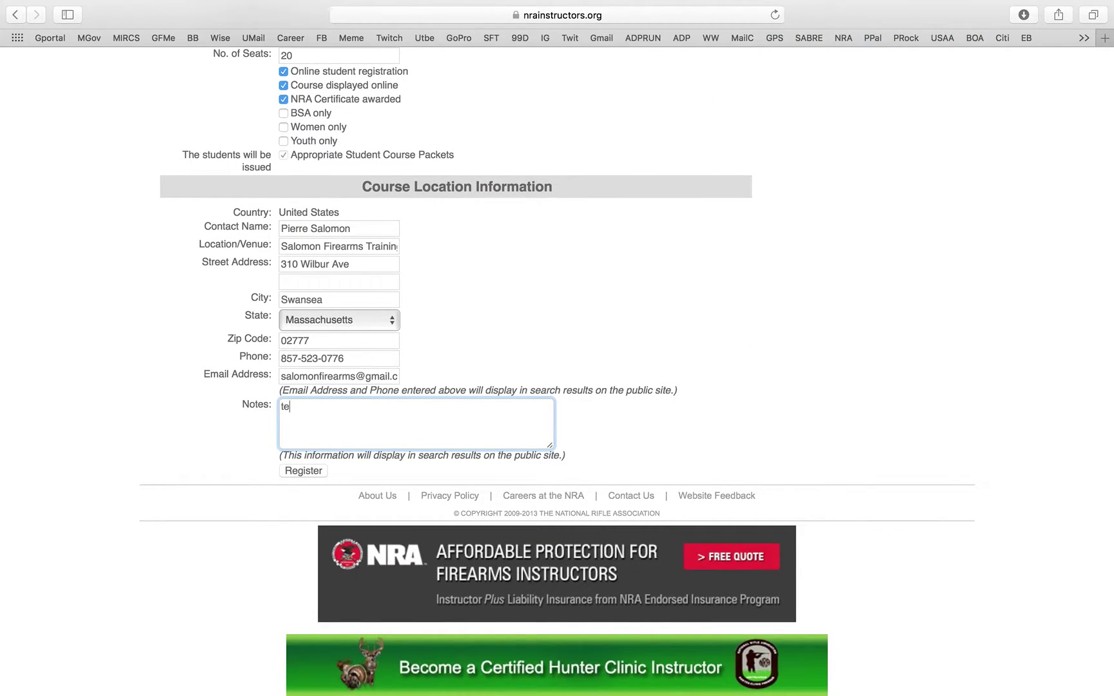
type("sting for video")
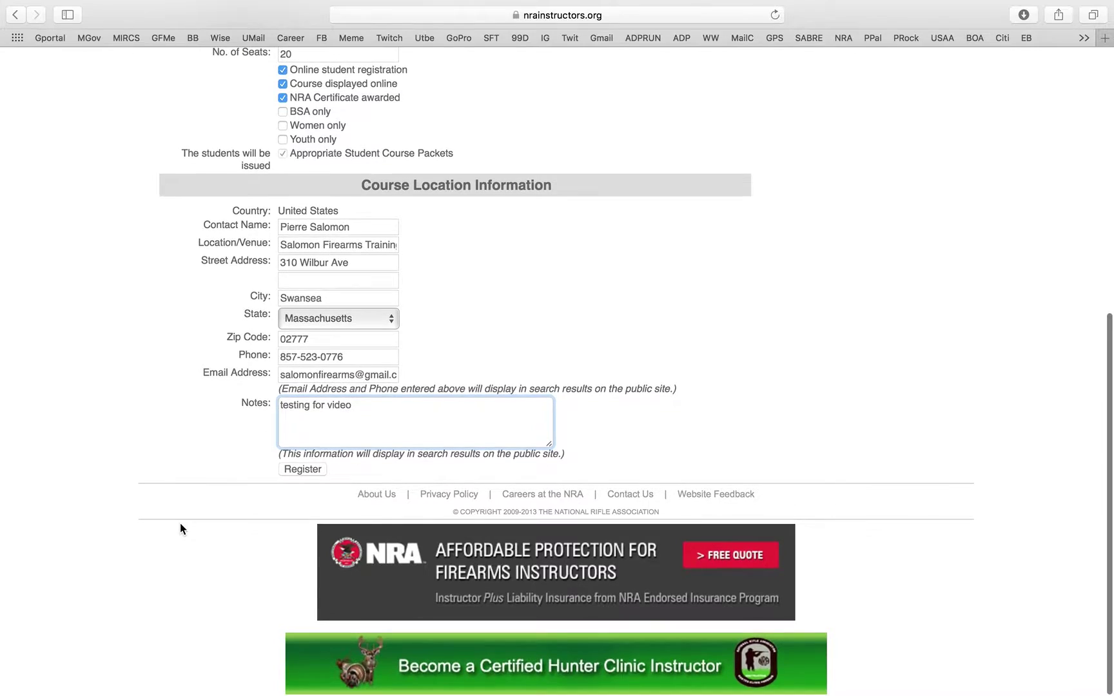
- Submit the course registration and review the required-time warnings on the form
left_click(314, 477)
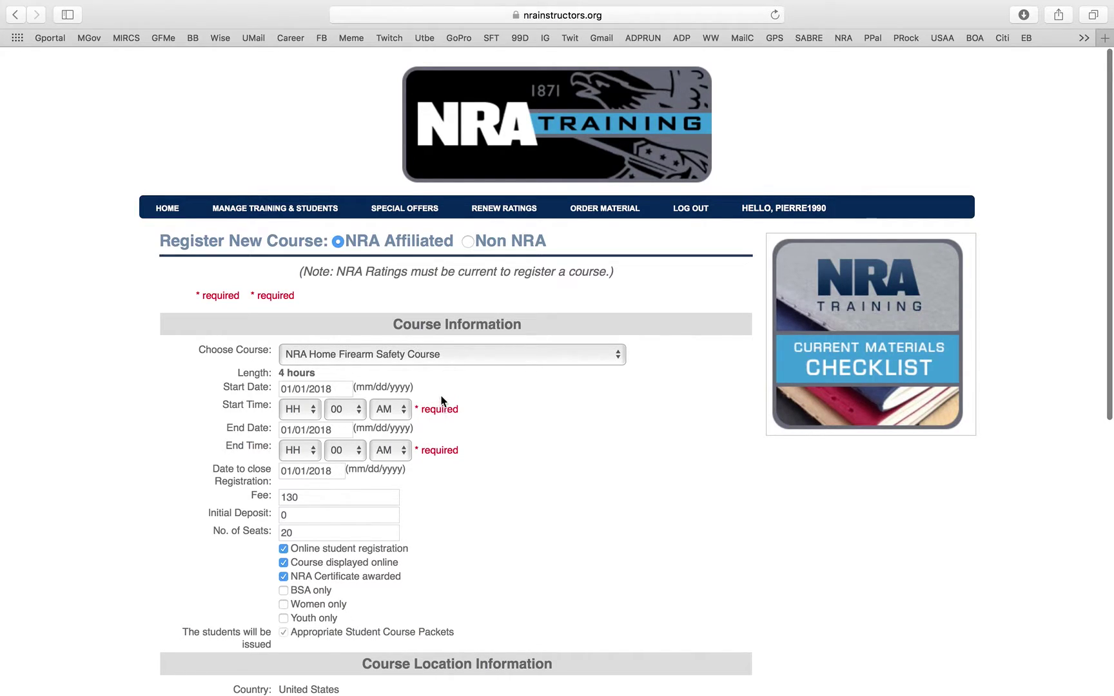
scroll(439, 381, "down", 1)
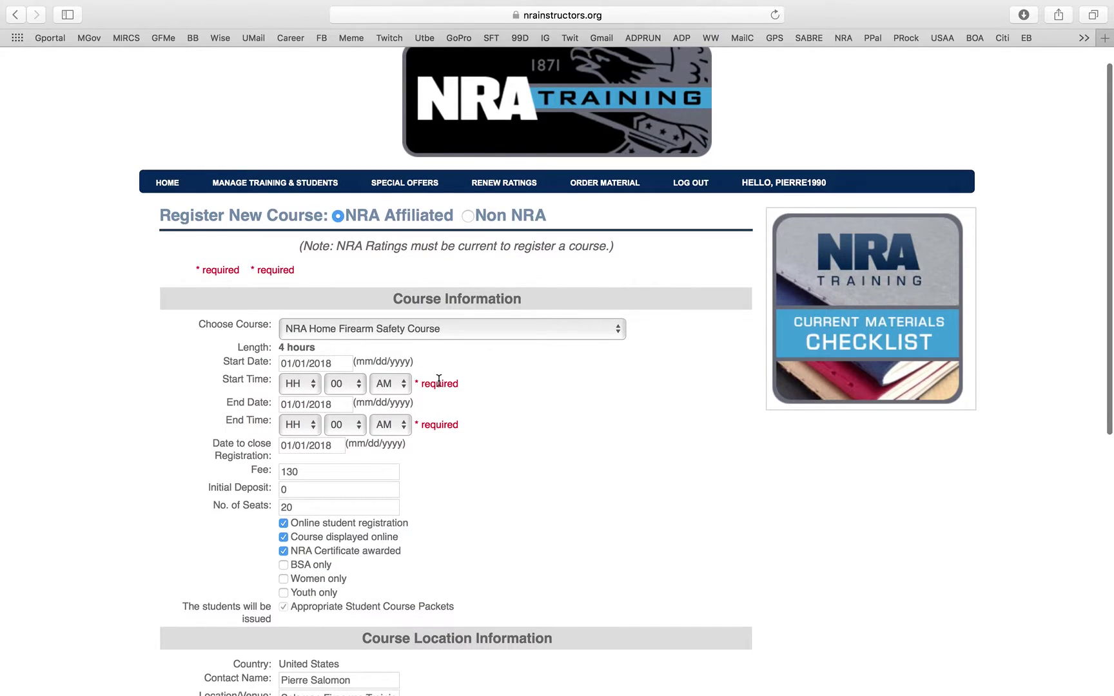
scroll(439, 381, "down", 1)
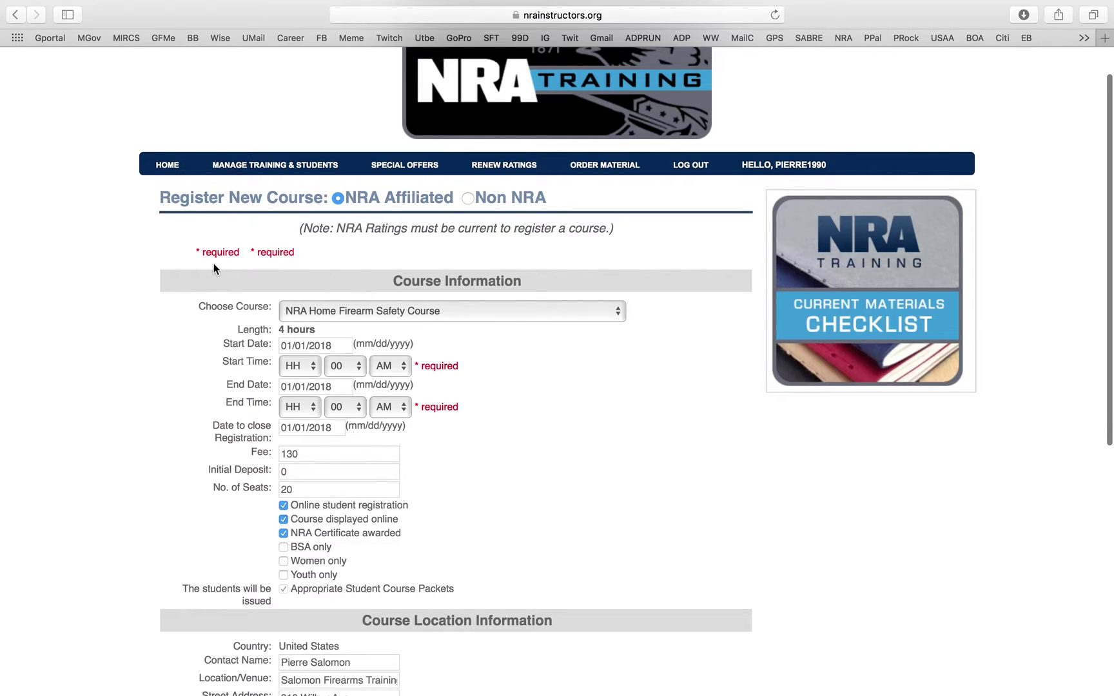
scroll(455, 430, "down", 1)
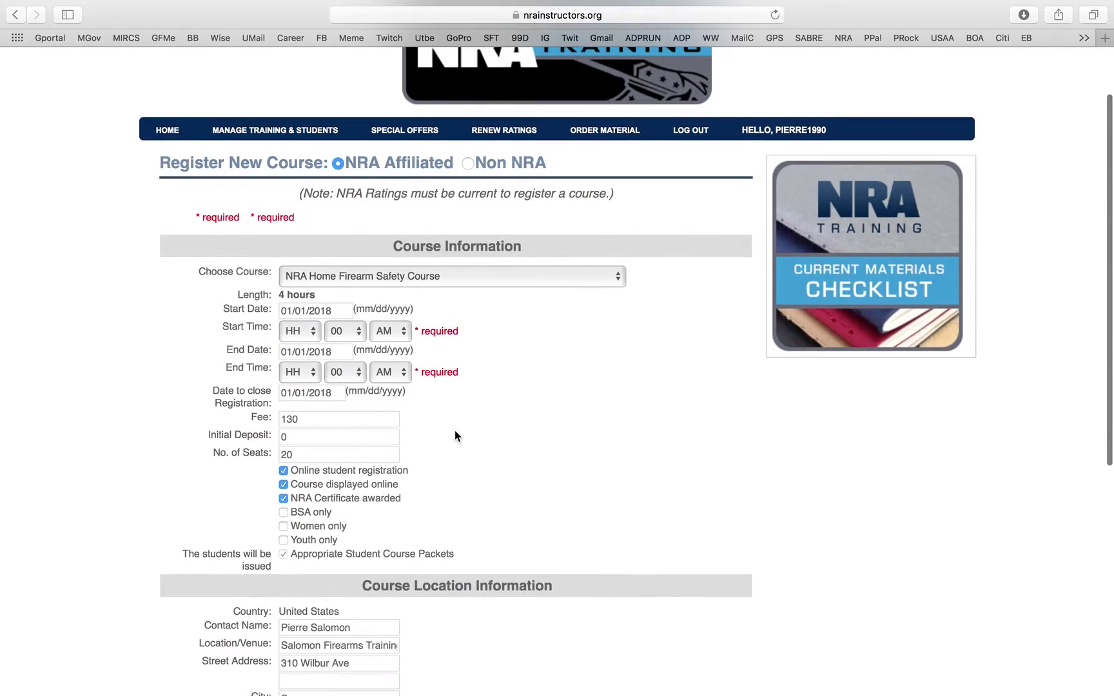
scroll(455, 430, "up", 2)
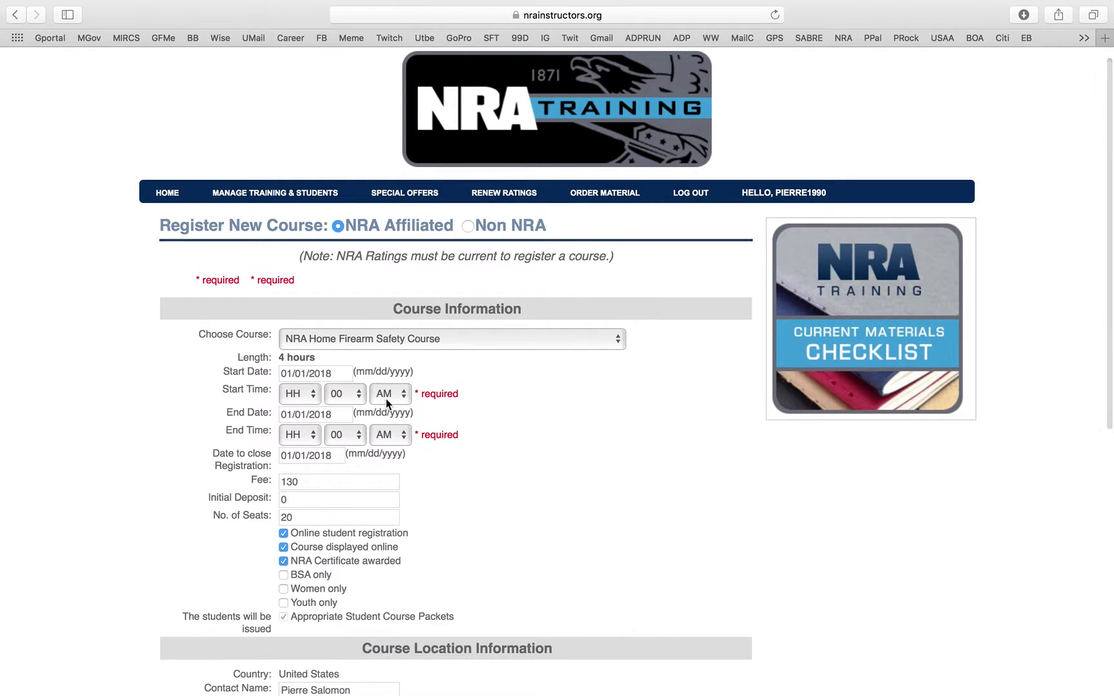
scroll(386, 399, "down", 5)
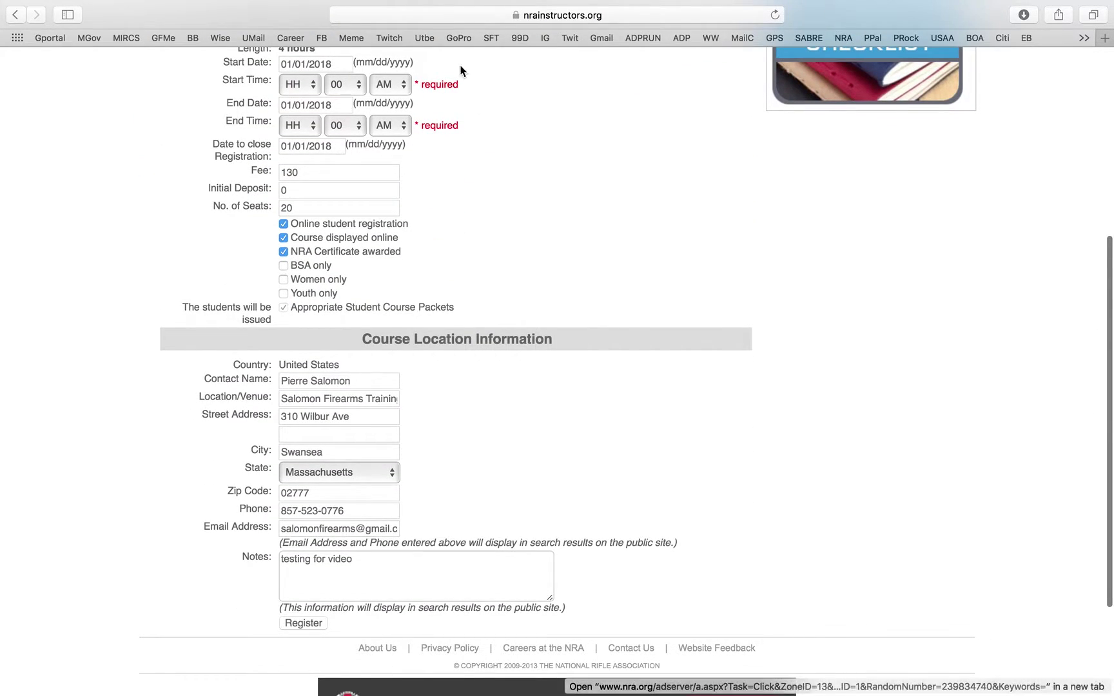
scroll(444, 493, "up", 5)
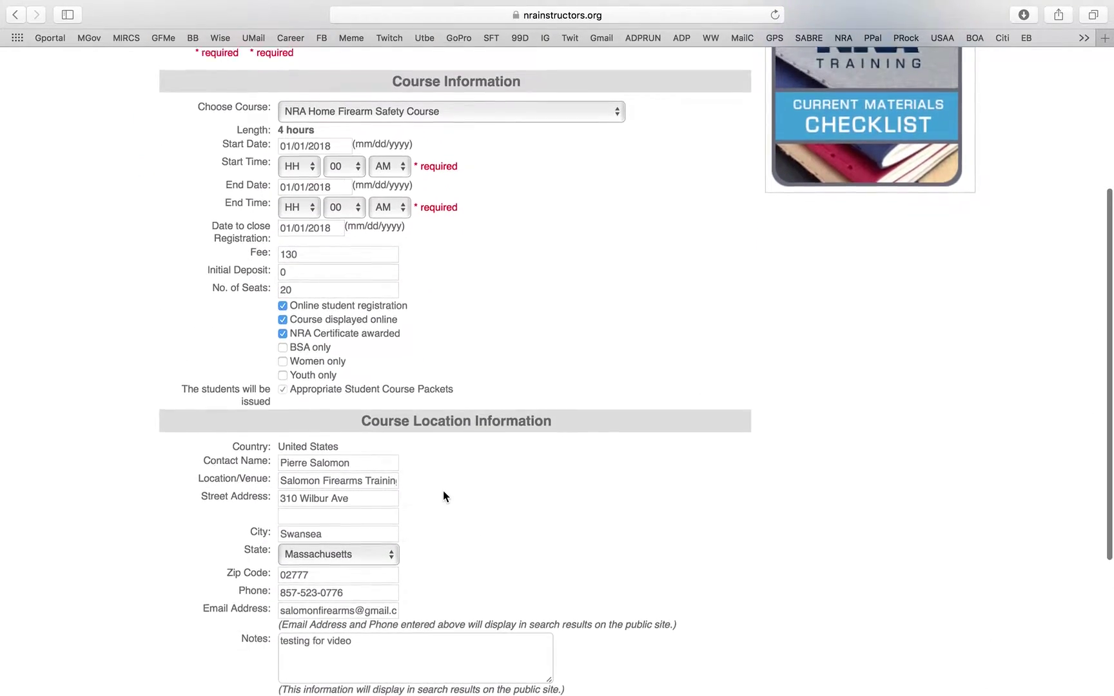
- Set the start time to 10:00 AM and the end time to 03:00 PM
left_click(314, 415)
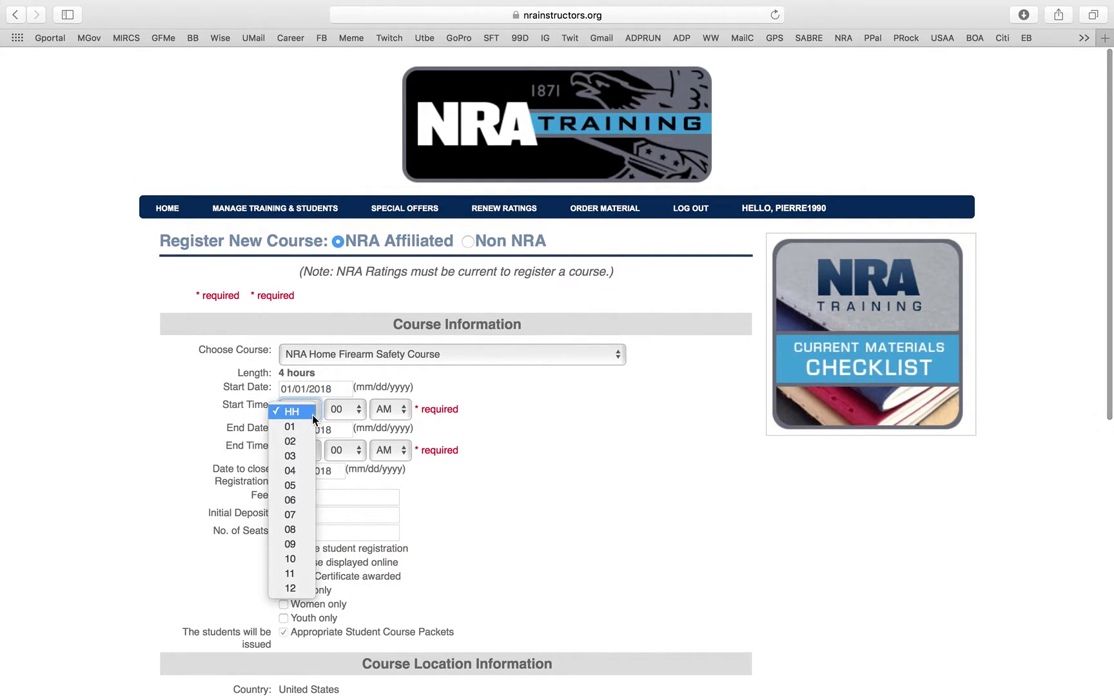
left_click(300, 560)
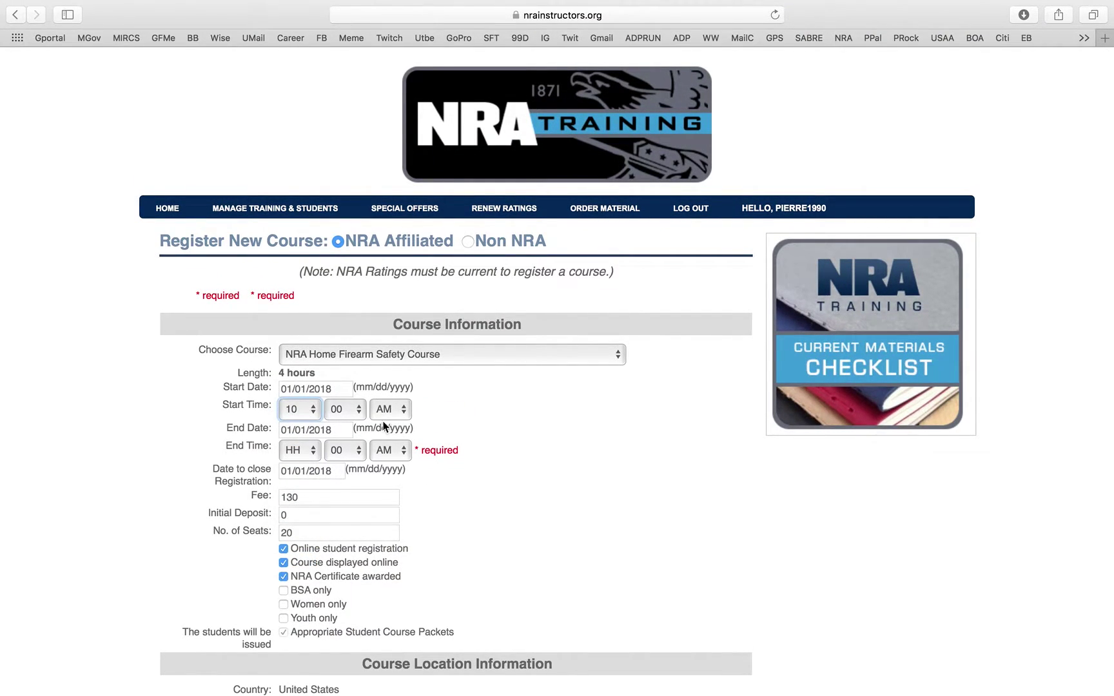
left_click(318, 451)
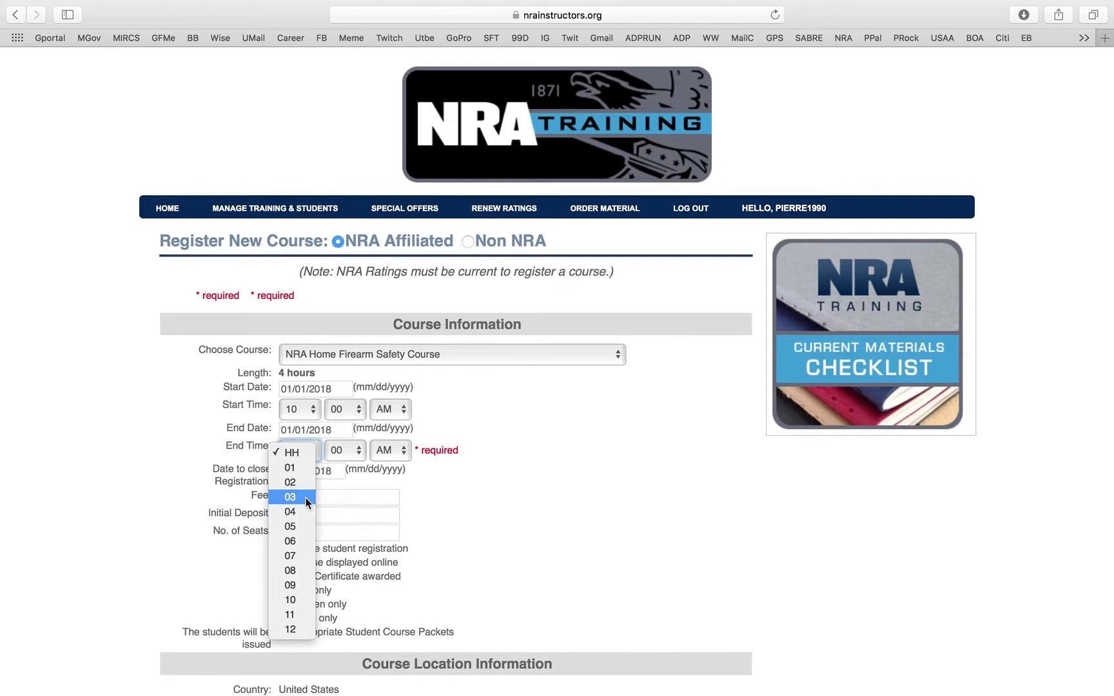
left_click(306, 498)
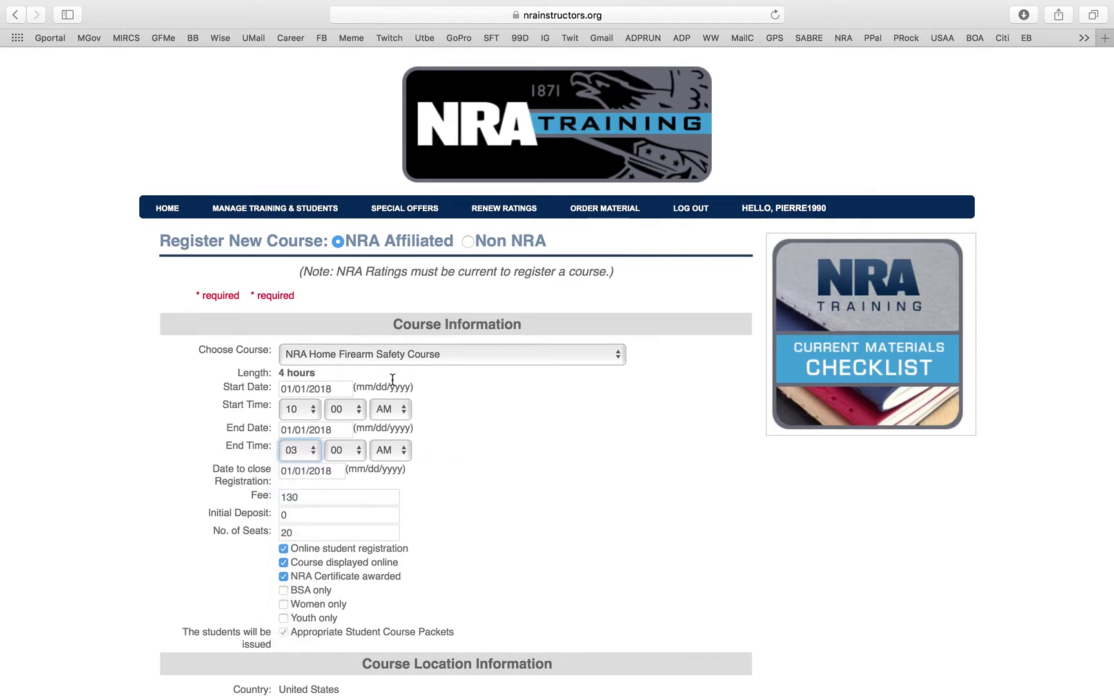
left_click(396, 455)
left_click(396, 468)
scroll(411, 460, "down", 10)
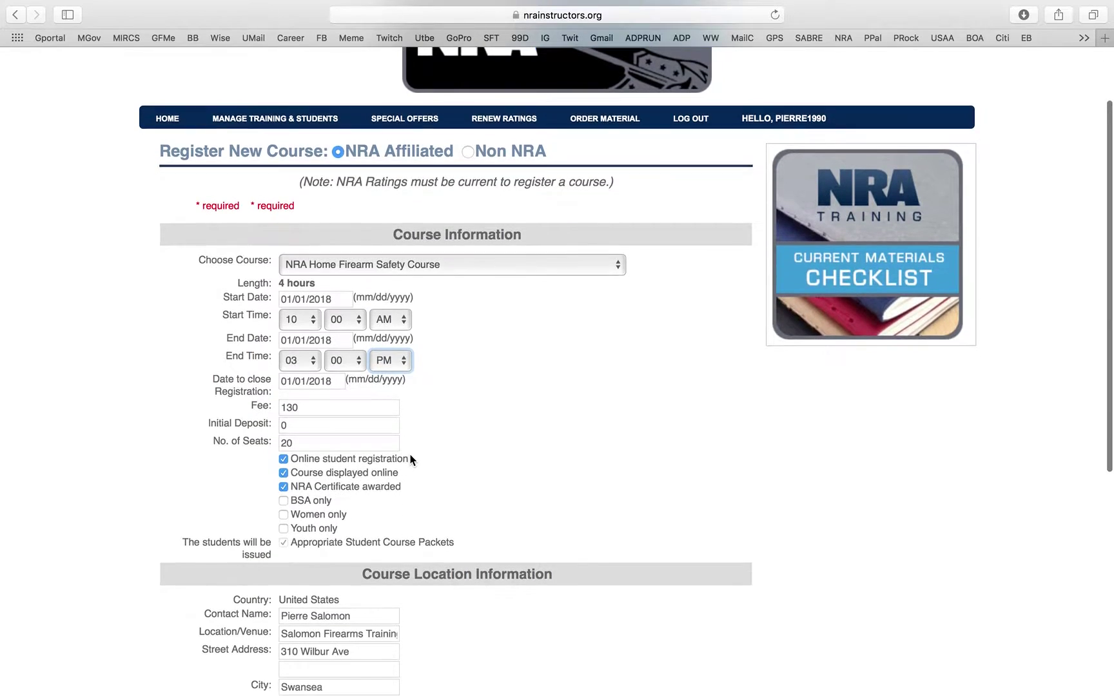
scroll(410, 460, "down", 5)
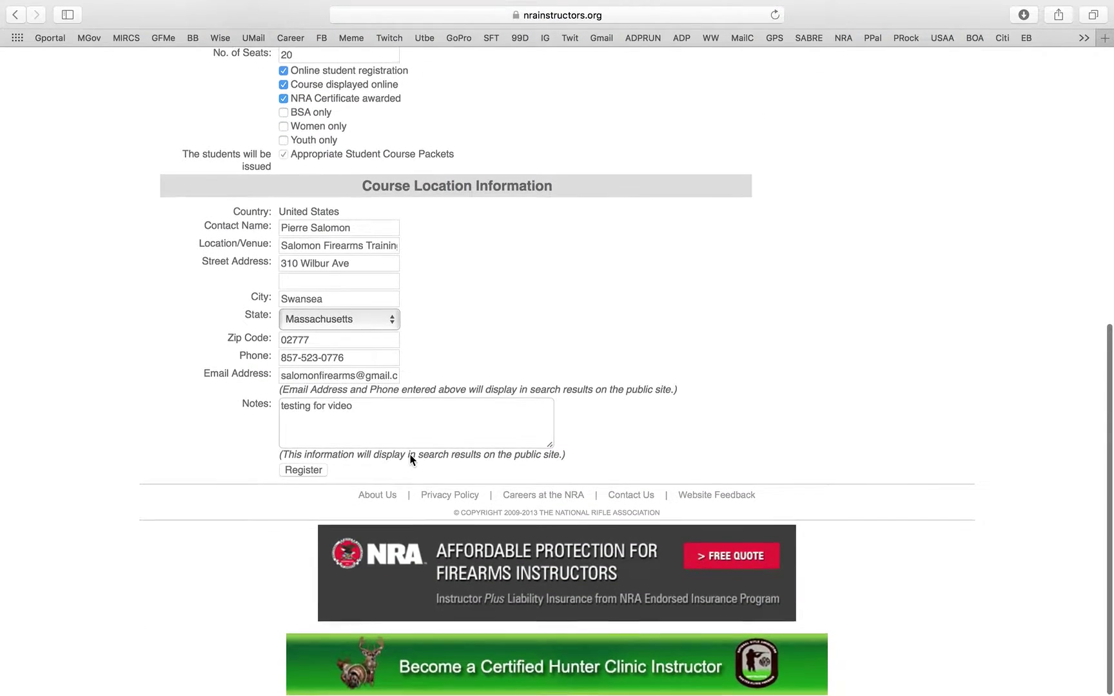
- Resubmit the corrected registration and select the assistant trainer's NRA ID# field on the confirmation page
left_click(302, 472)
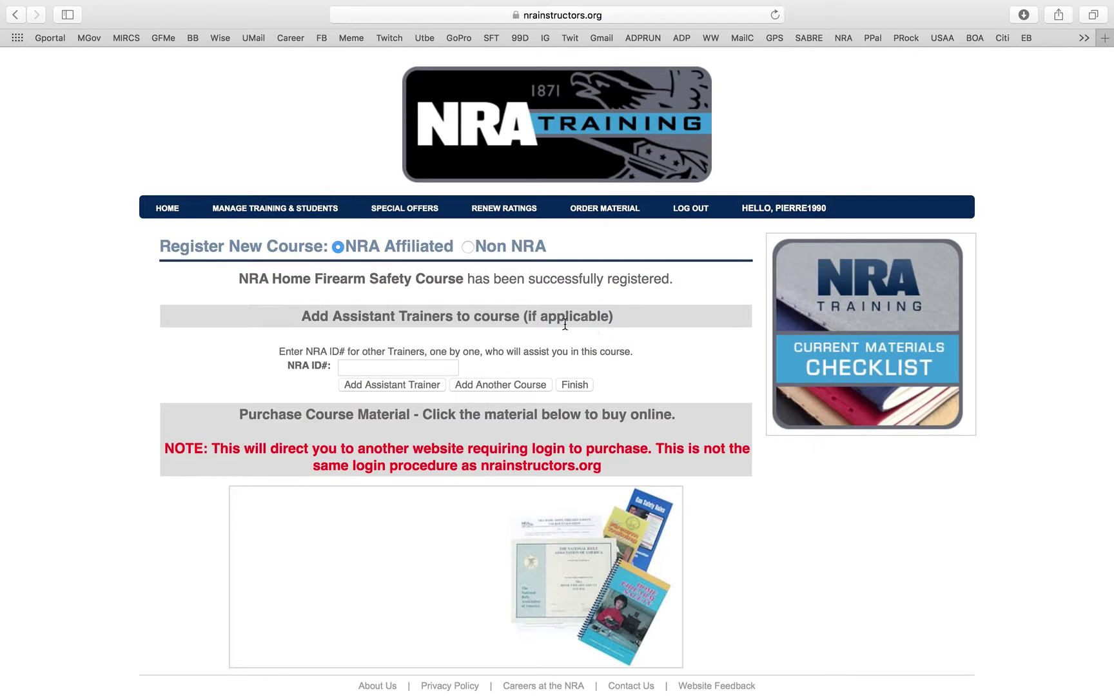
left_click(381, 365)
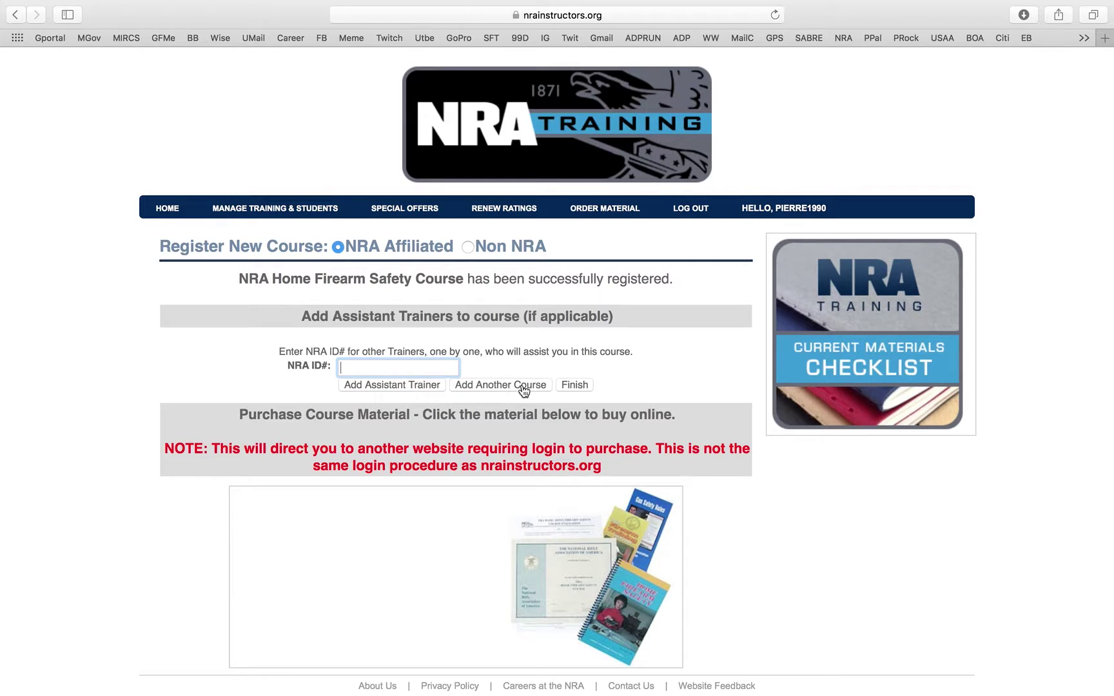
- Finish, then find the January 1, 2018 course on page 3 of Pending Course Reports
left_click(575, 385)
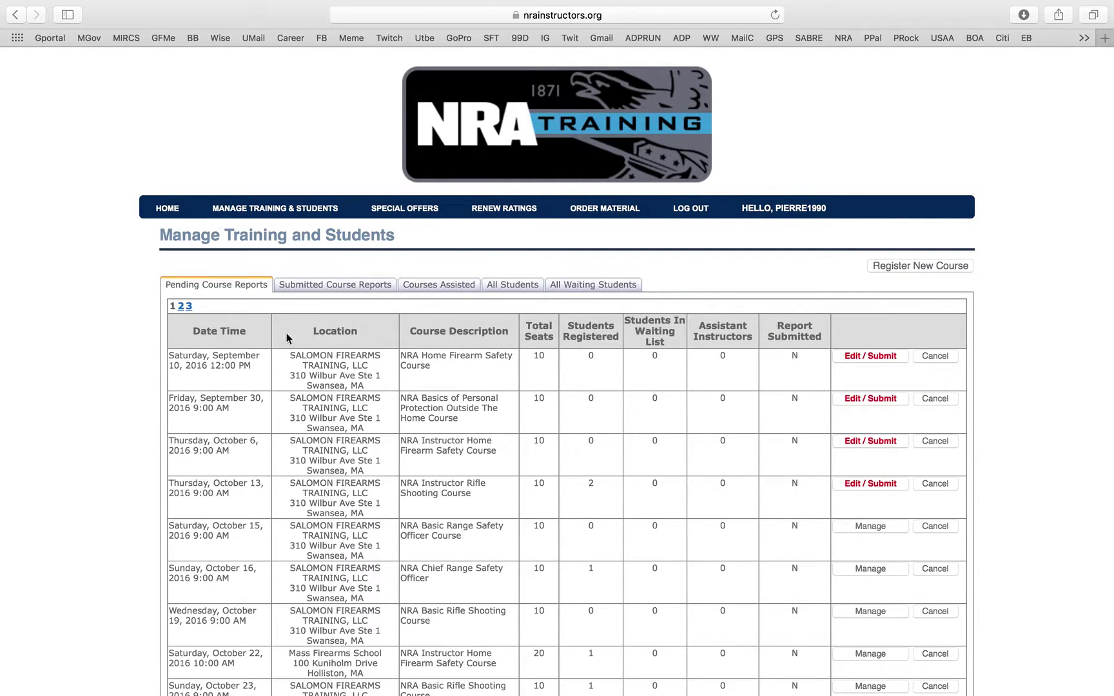
left_click(189, 307)
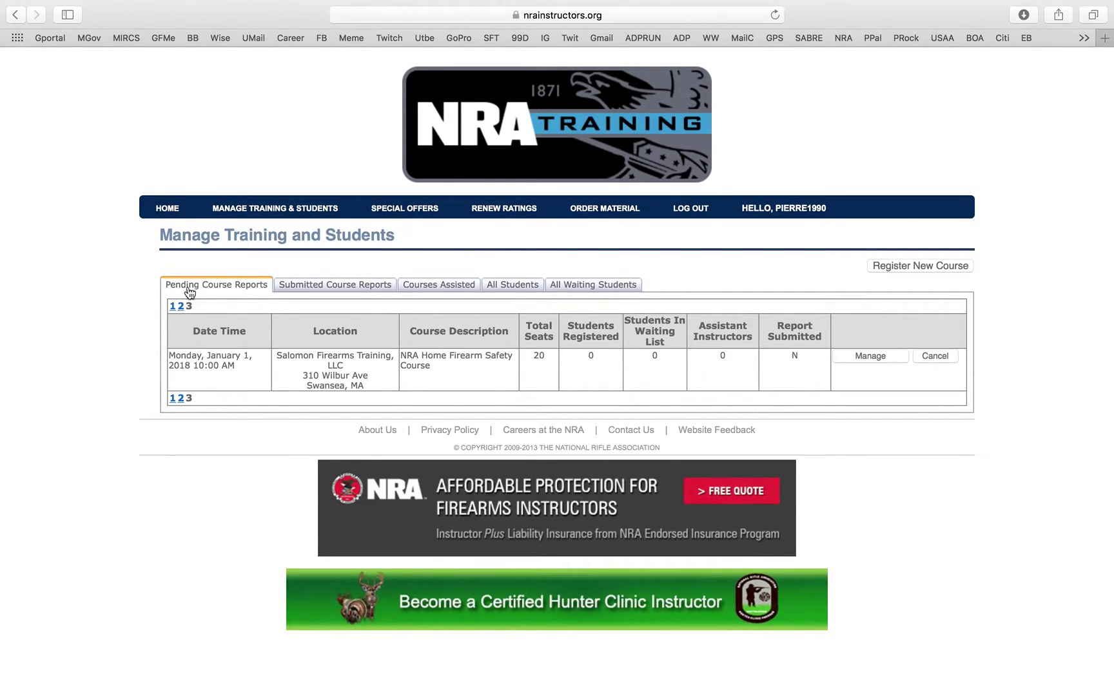
left_click(258, 214)
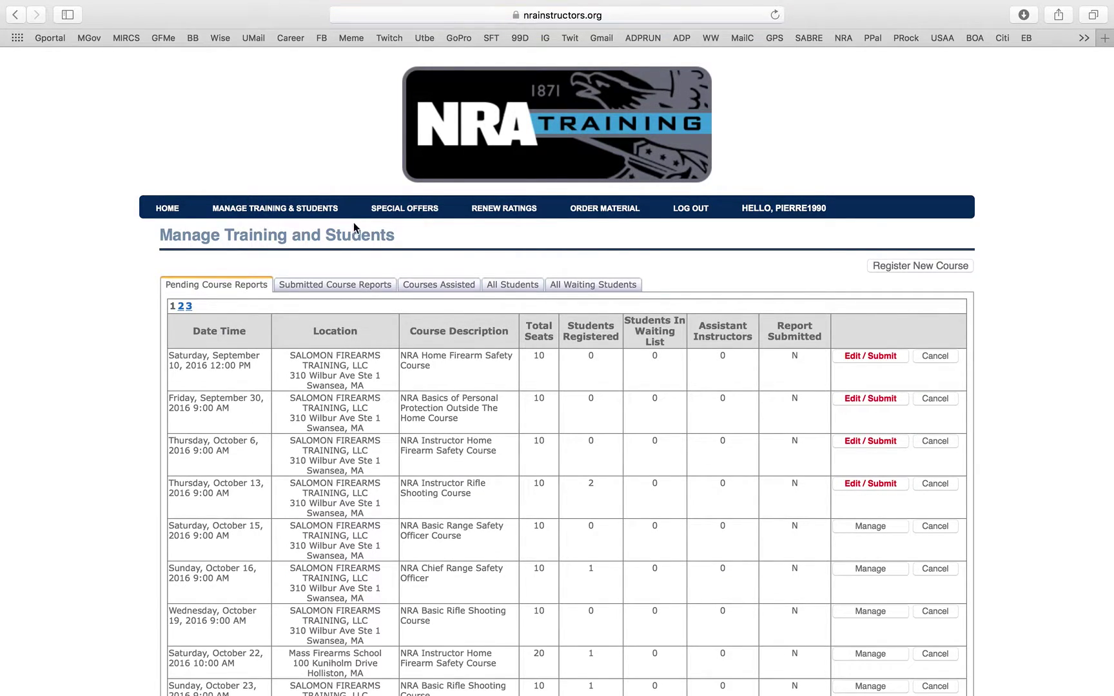
left_click(189, 307)
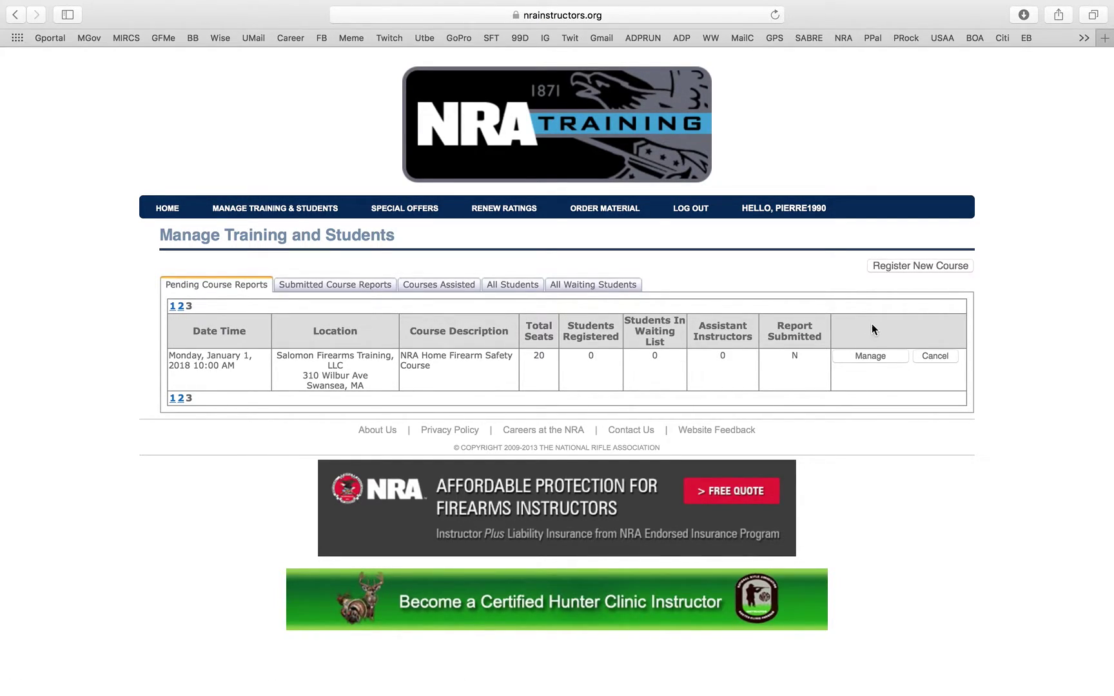
- Open the test course's management page and its Edit Course details form
left_click(858, 359)
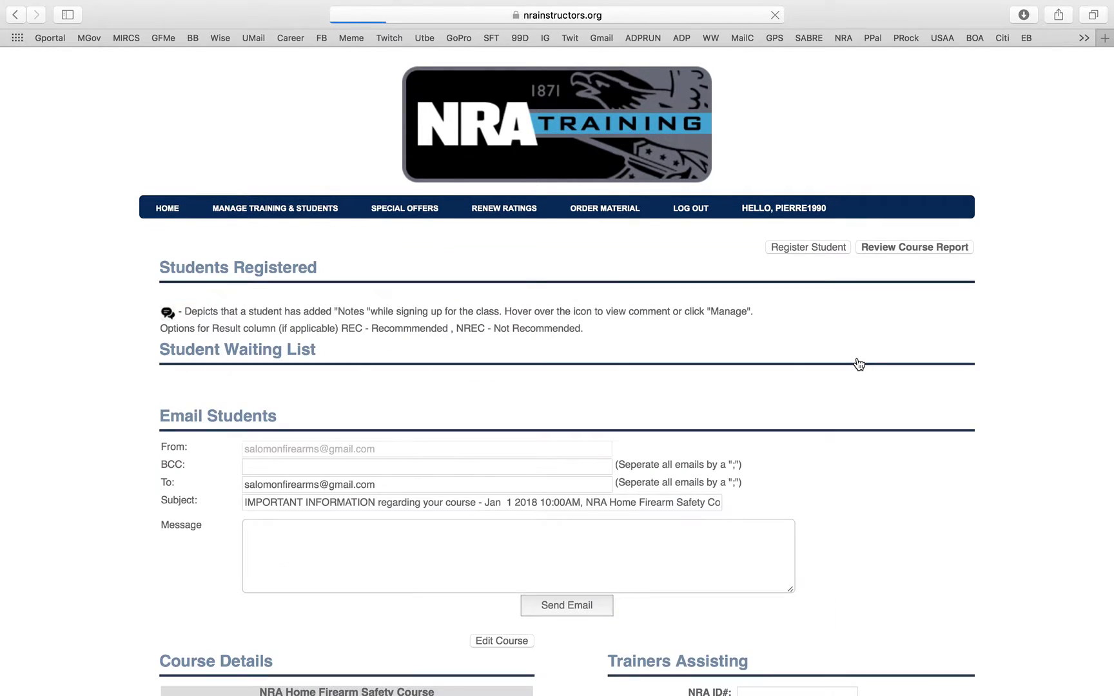
scroll(858, 365, "down", 5)
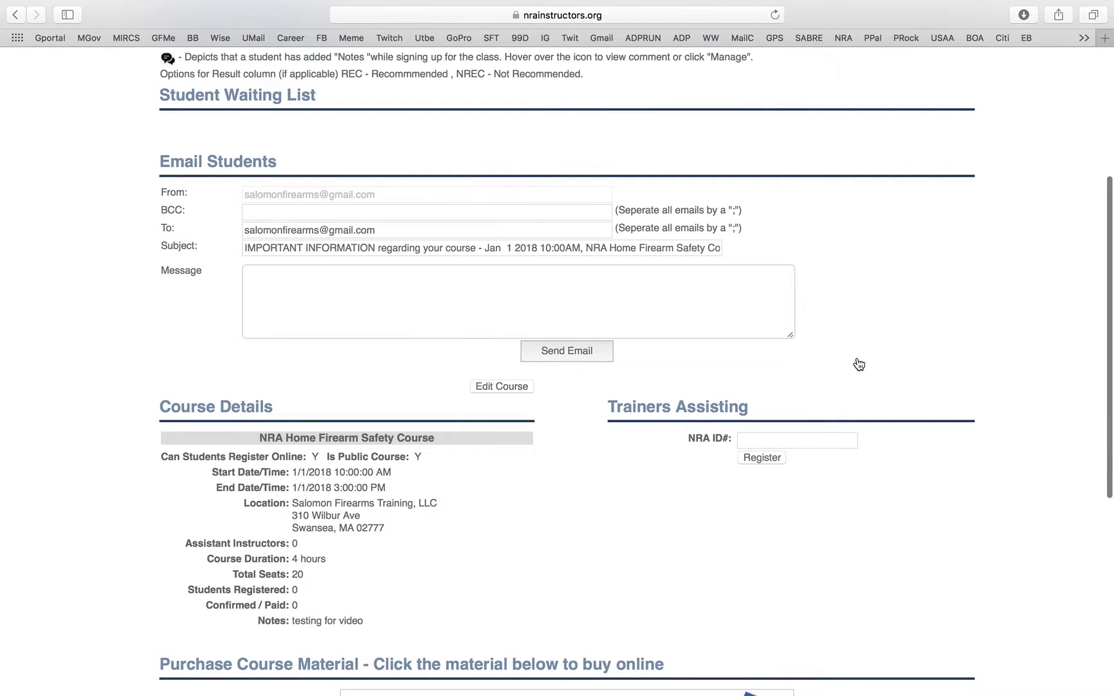
left_click(503, 387)
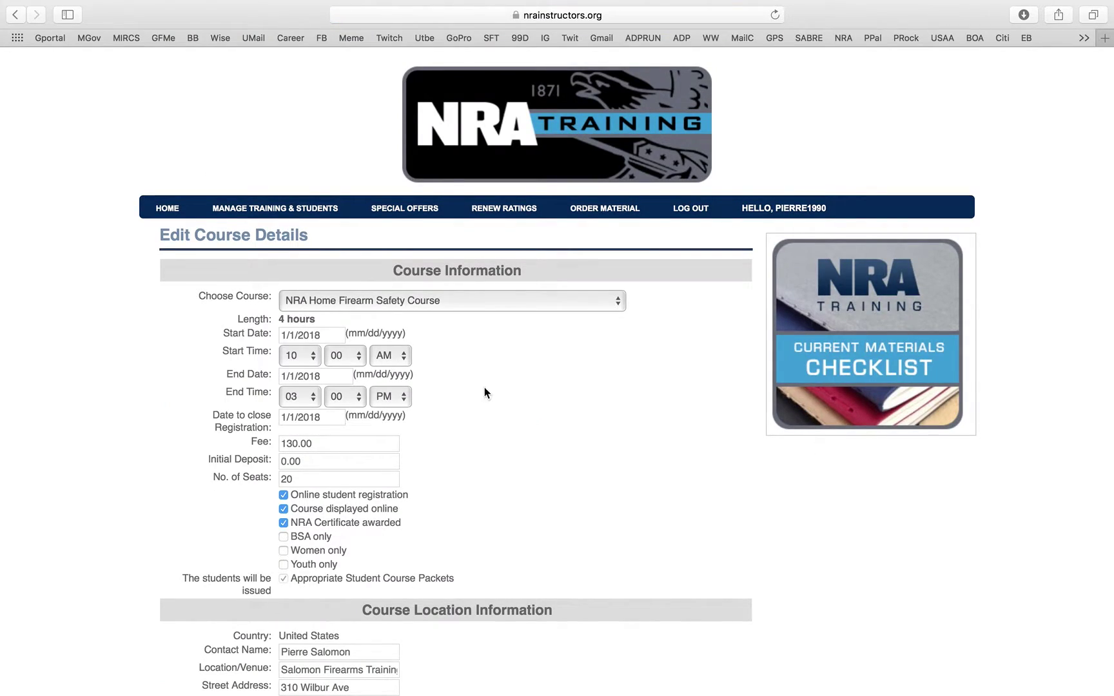
- Set the start time to 12:00 PM and the end hour to 05
left_click(315, 360)
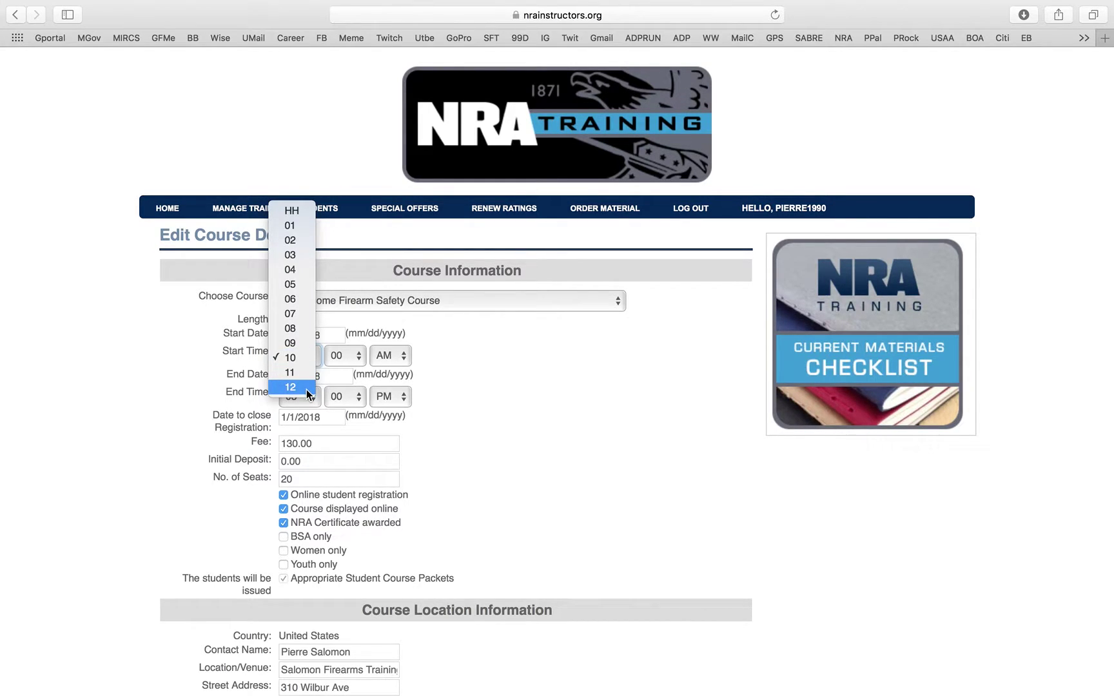
left_click(306, 388)
left_click(381, 358)
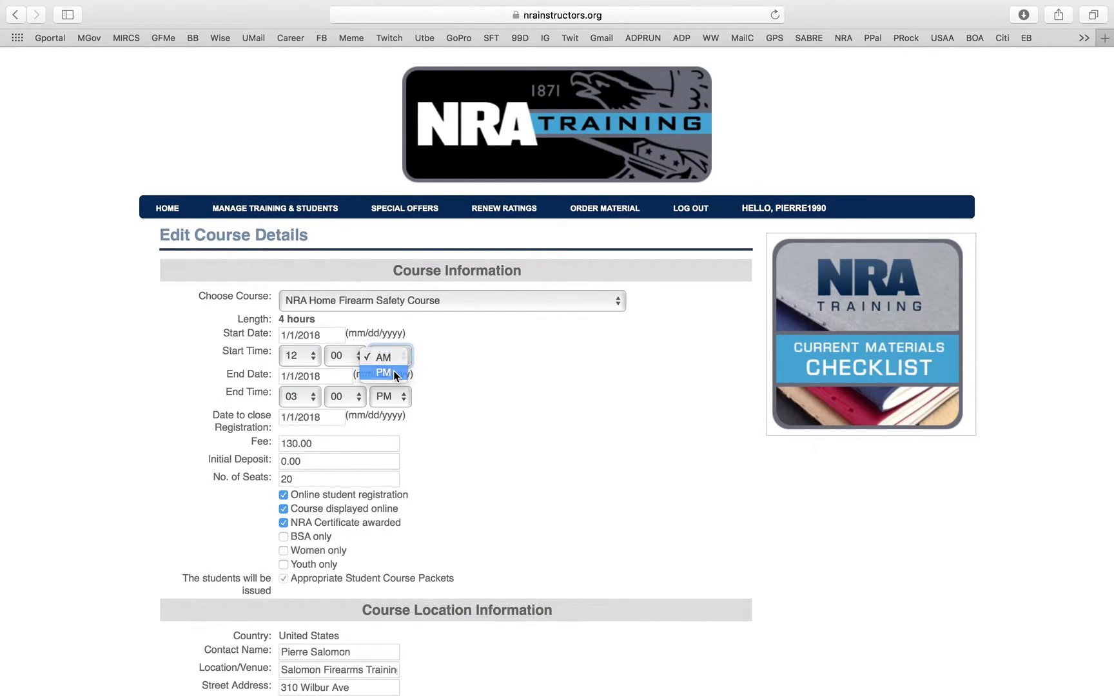
left_click(317, 397)
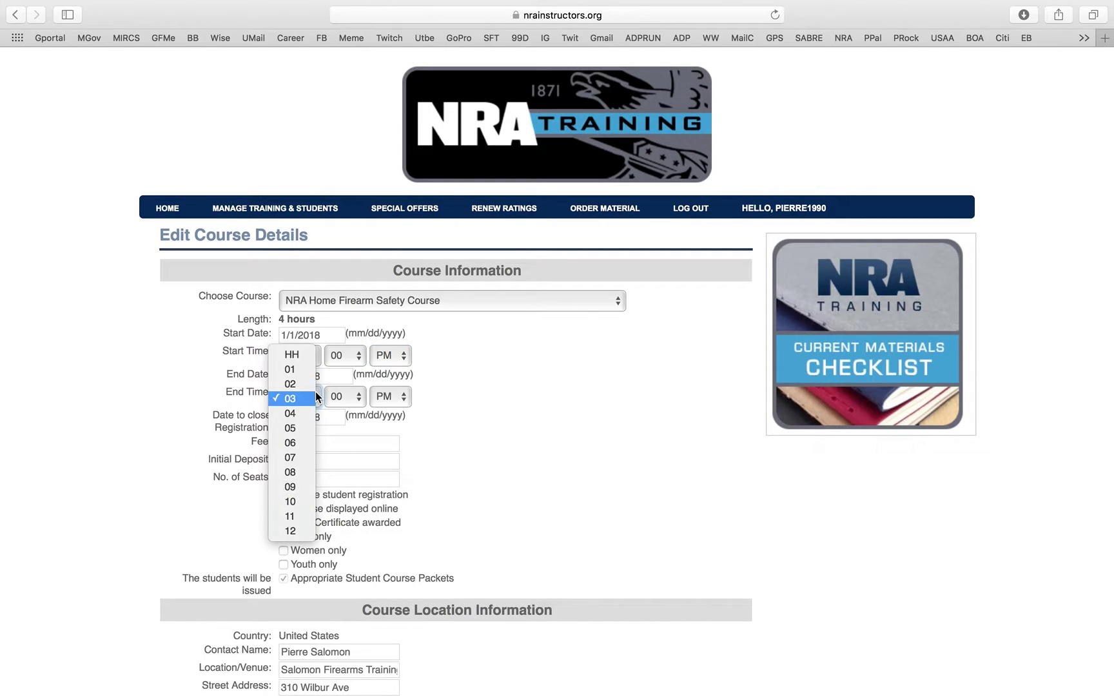
left_click(310, 429)
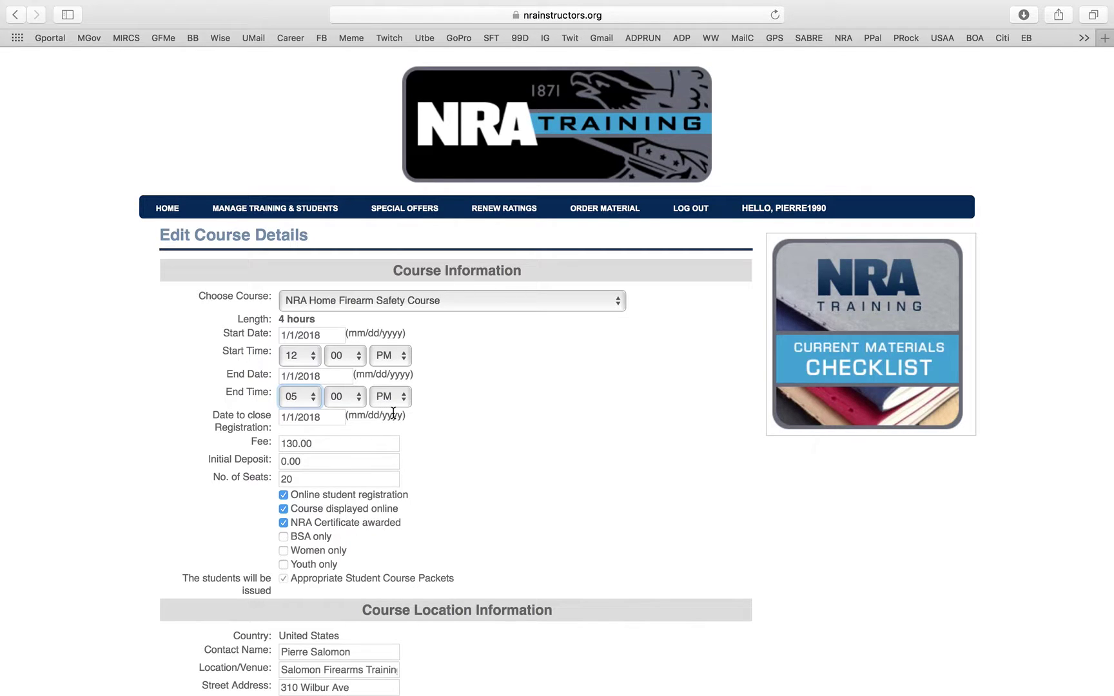
scroll(358, 360, "down", 3)
scroll(358, 360, "up", 3)
scroll(358, 360, "down", 3)
scroll(358, 361, "down", 5)
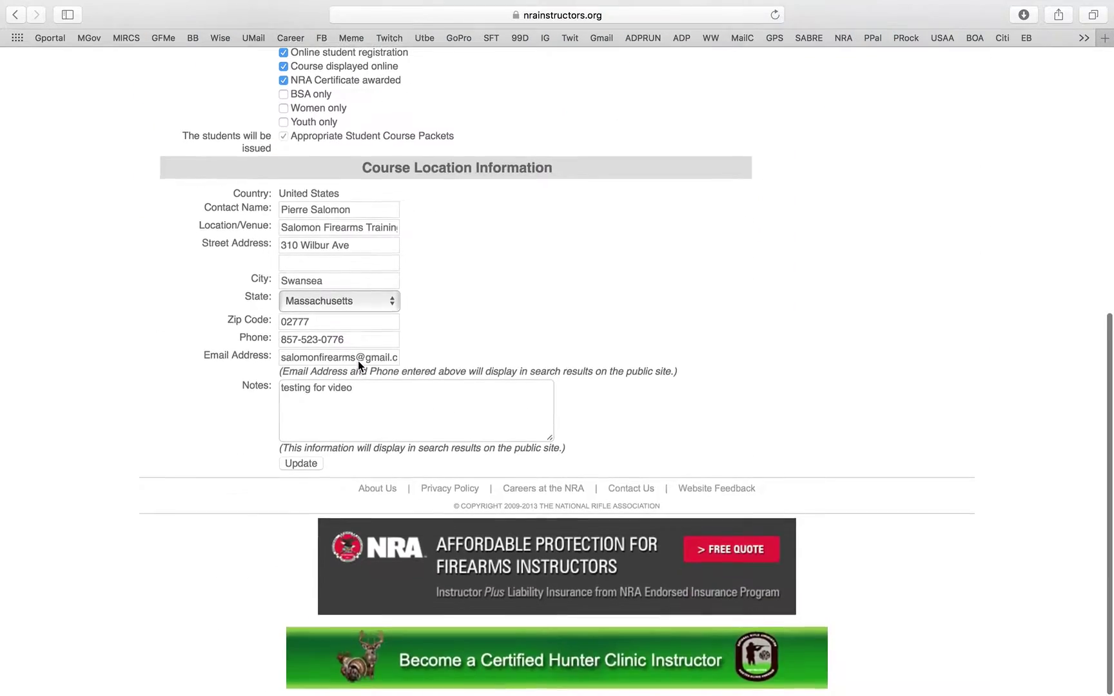
- Save the updated course times of 12:00 PM to 5:00 PM
left_click(307, 475)
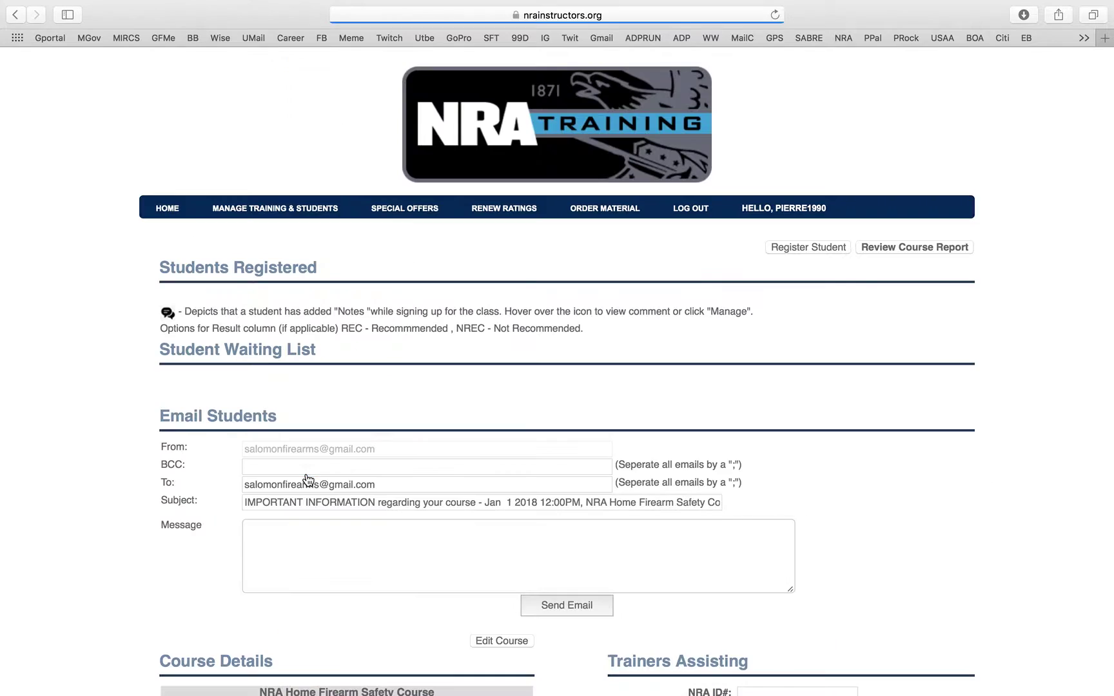
scroll(360, 381, "down", 4)
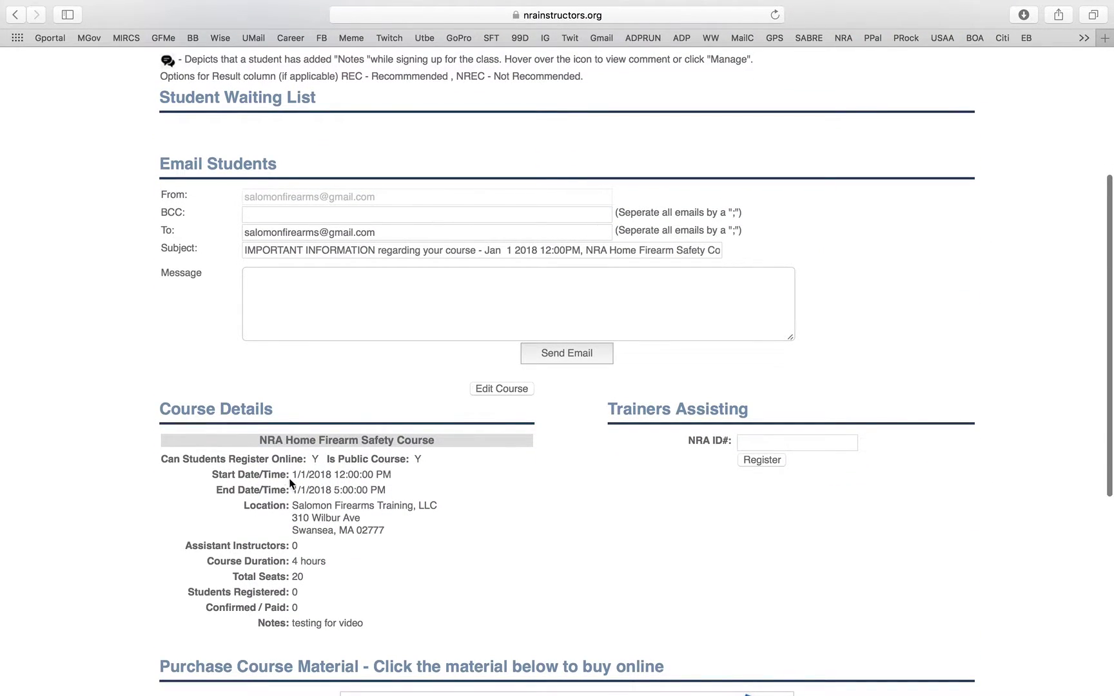
scroll(427, 587, "down", 1)
scroll(427, 587, "up", 3)
- Draft a student email saying class now starts at 12pm, then delete it
left_click(507, 398)
type("hey class is starting at 12pm now, because ej need to drop my kids at ")
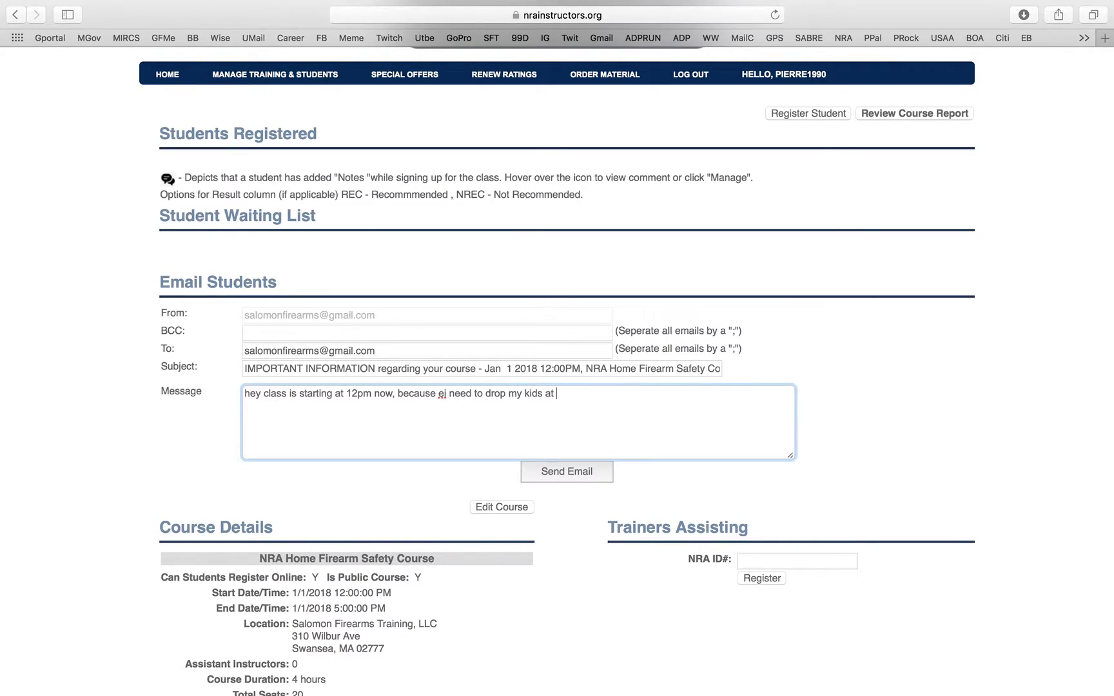
type("soccer practice")
left_click_drag(632, 394, 288, 406)
left_click(243, 405)
key("super+a")
key("BackSpace")
scroll(325, 311, "down", 10)
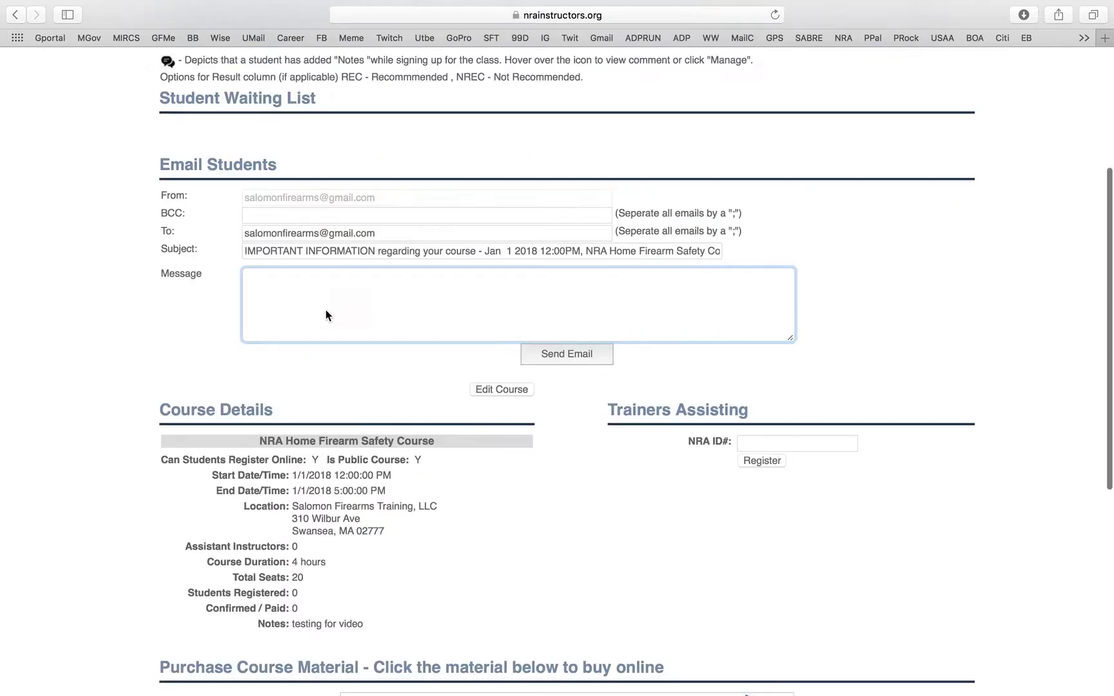
scroll(325, 311, "up", 10)
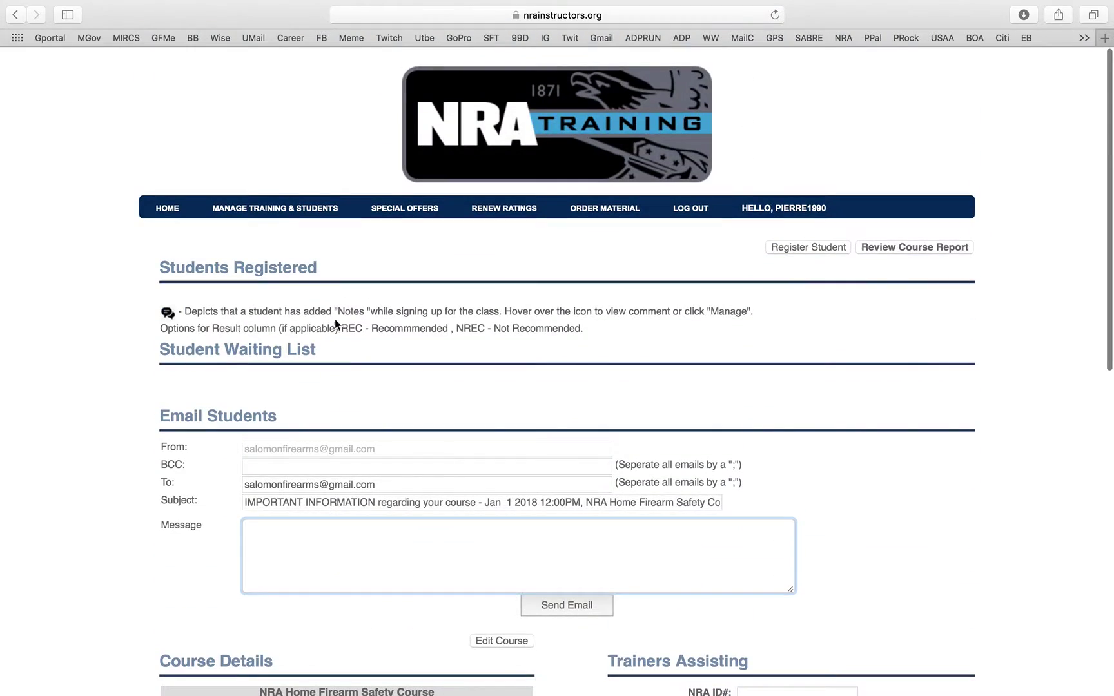
scroll(651, 451, "down", 4)
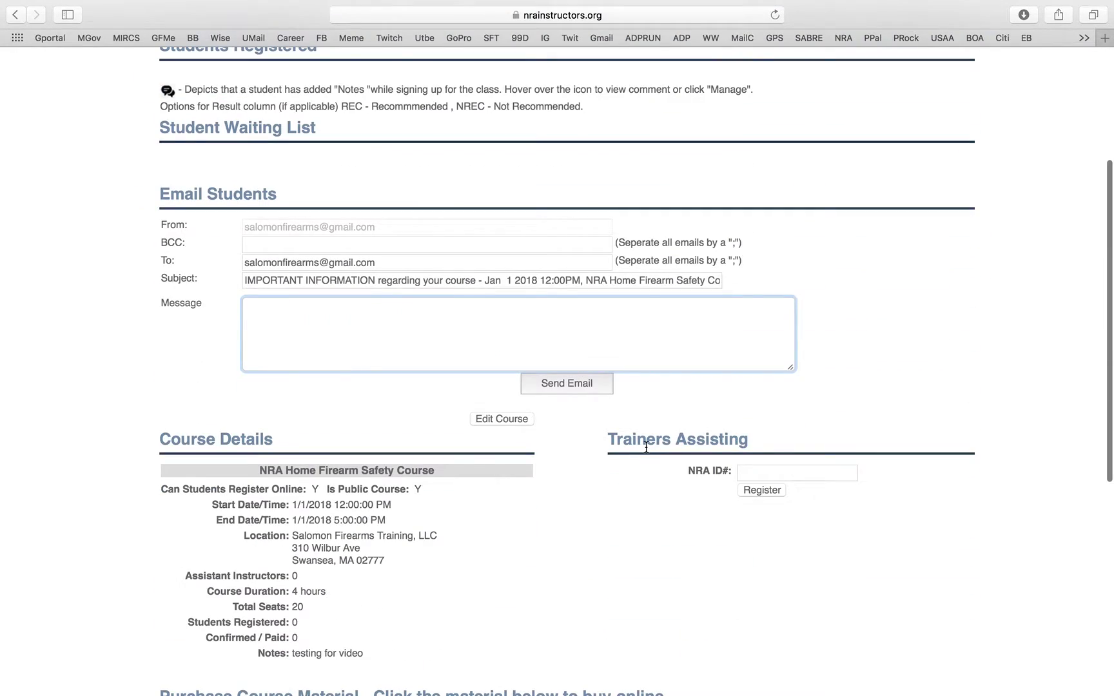
scroll(647, 447, "up", 2)
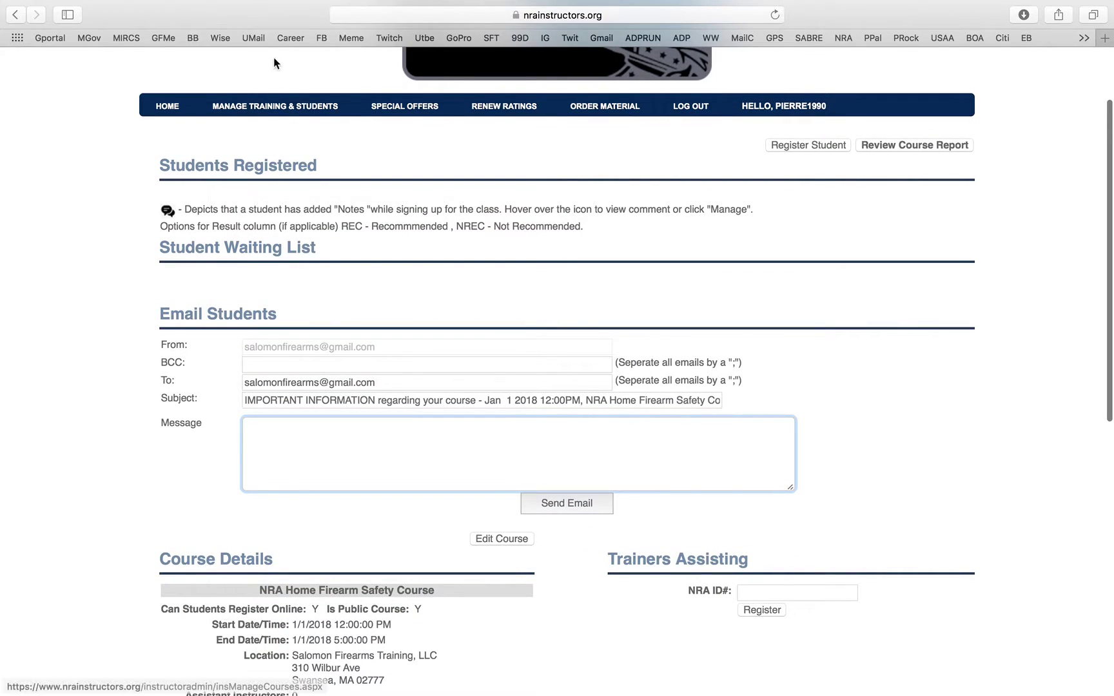
- Go back to Manage Training & Students and view Submitted Course Reports
left_click(288, 108)
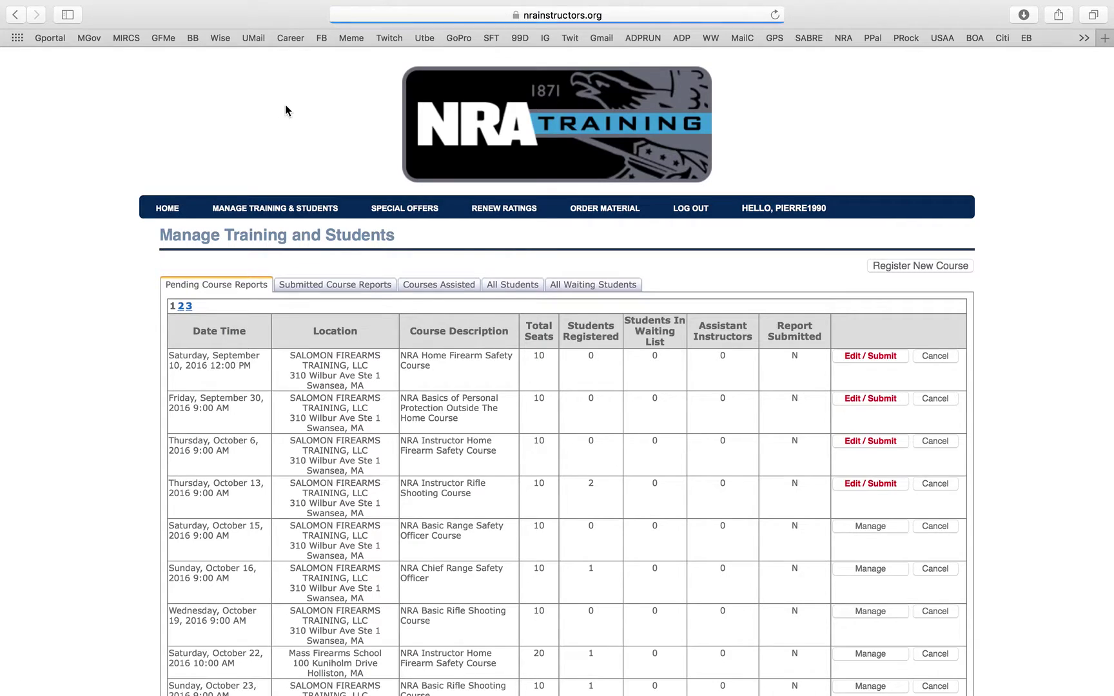
left_click(353, 285)
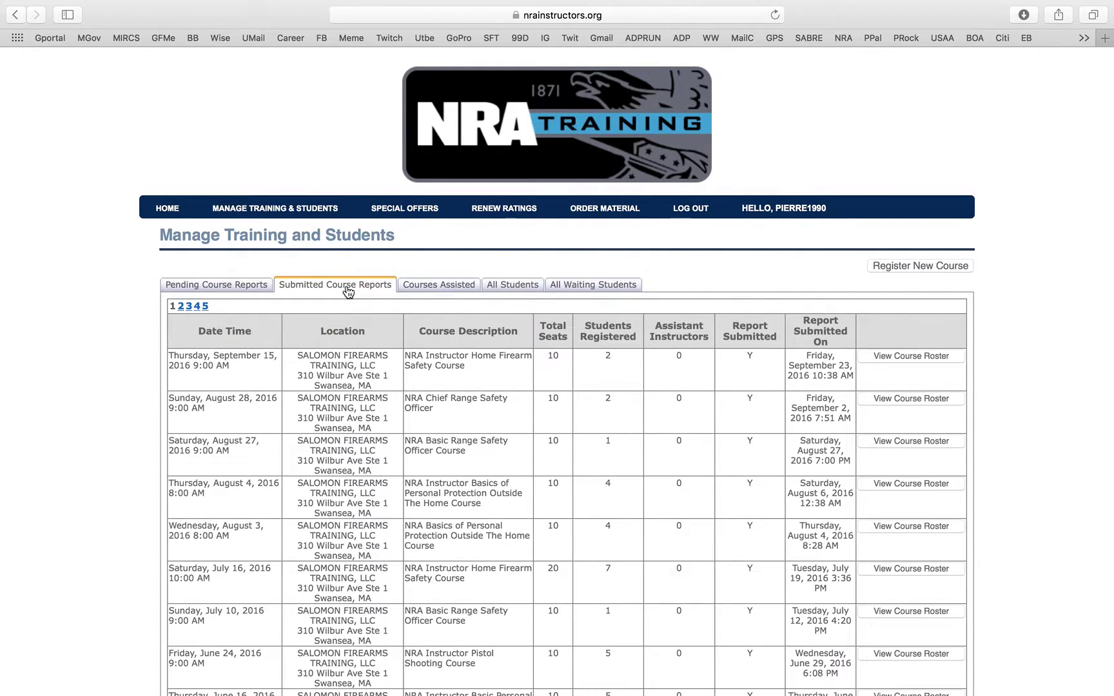
scroll(553, 429, "down", 1)
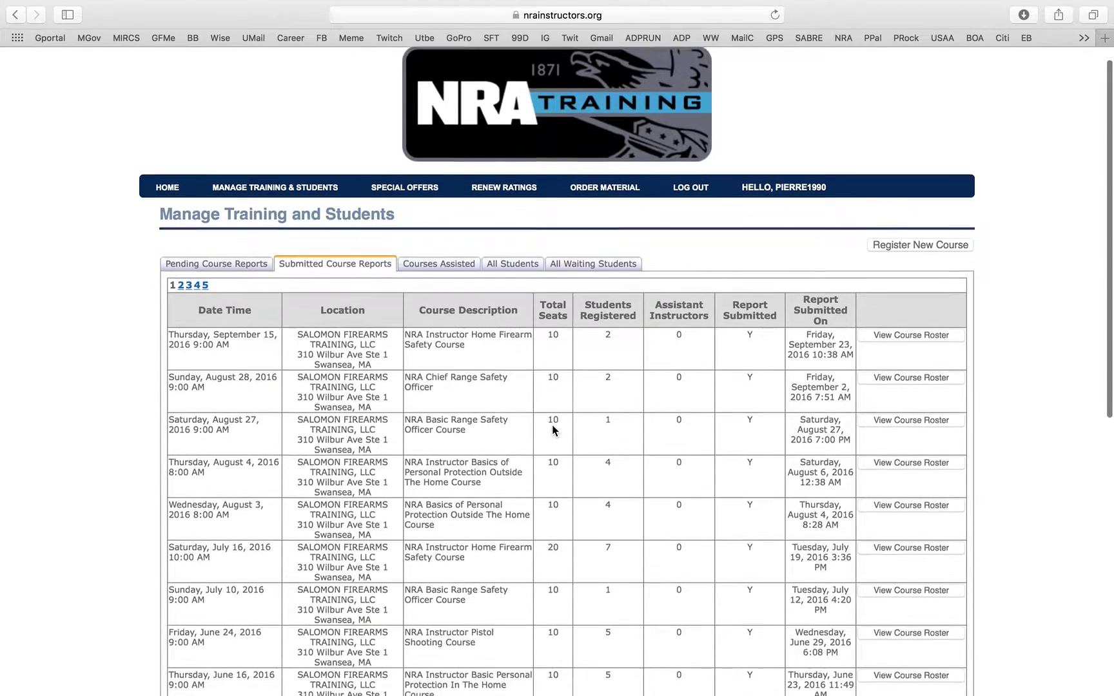
scroll(552, 429, "down", 5)
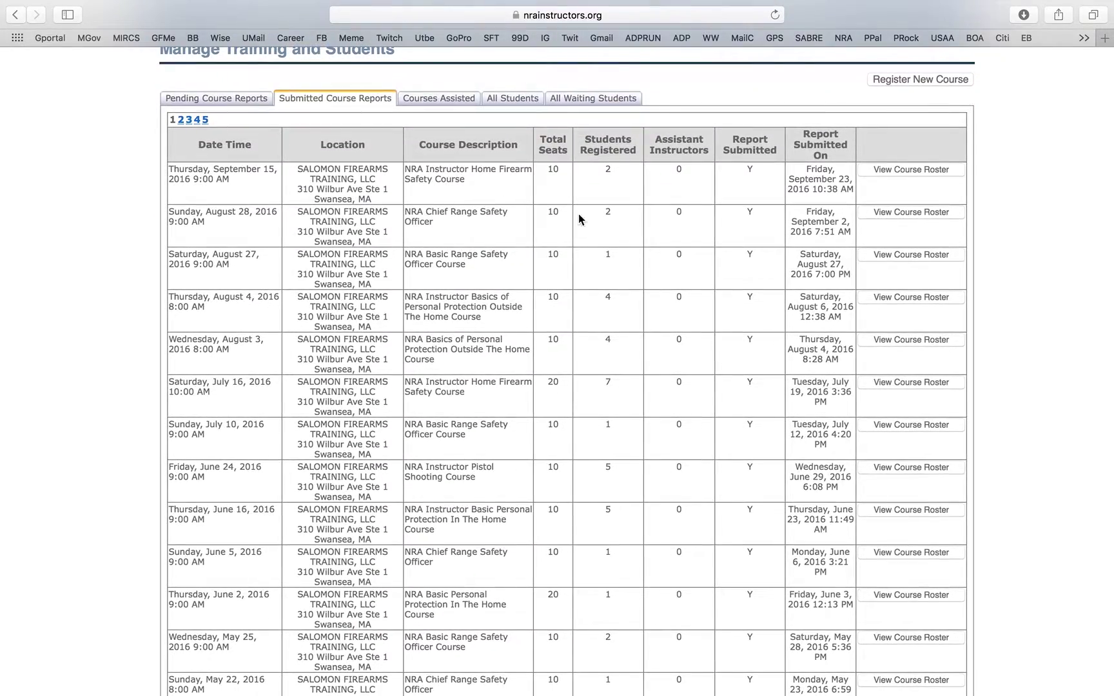
scroll(579, 219, "down", 5)
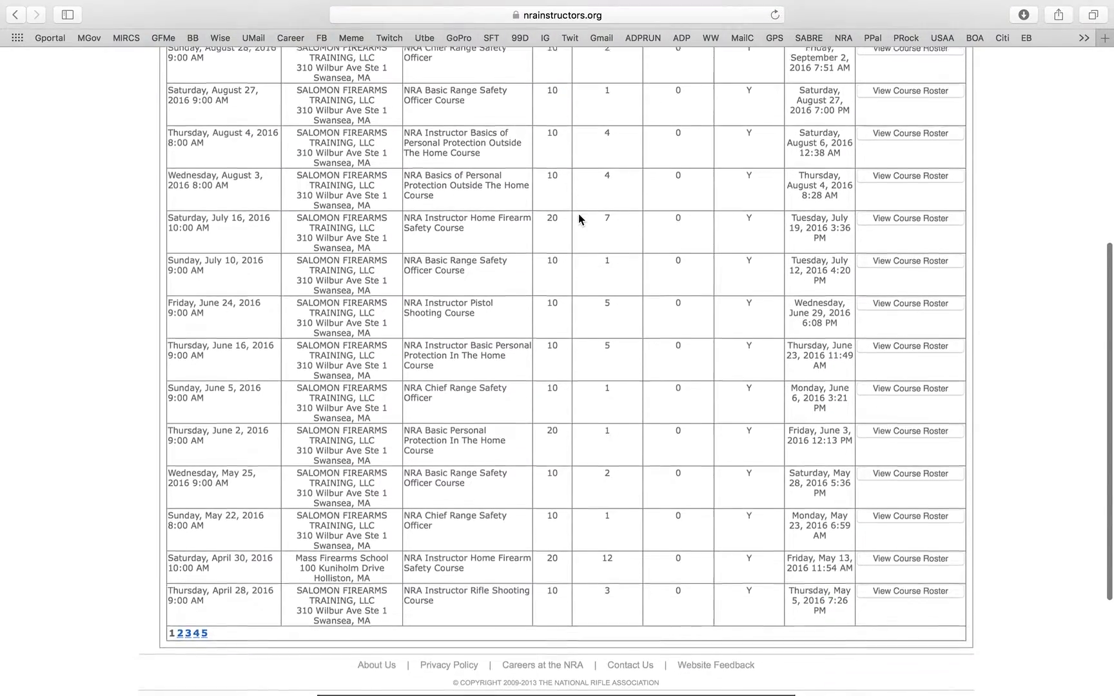
scroll(578, 219, "down", 4)
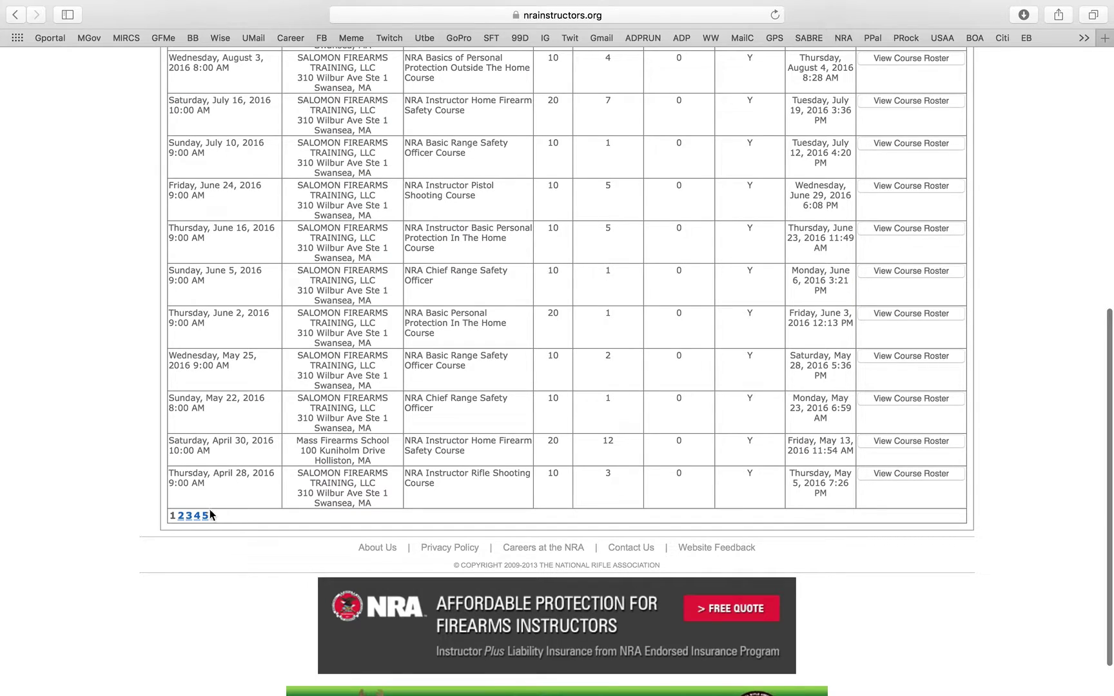
- Jump to the last page of submitted reports and look through it
left_click(207, 514)
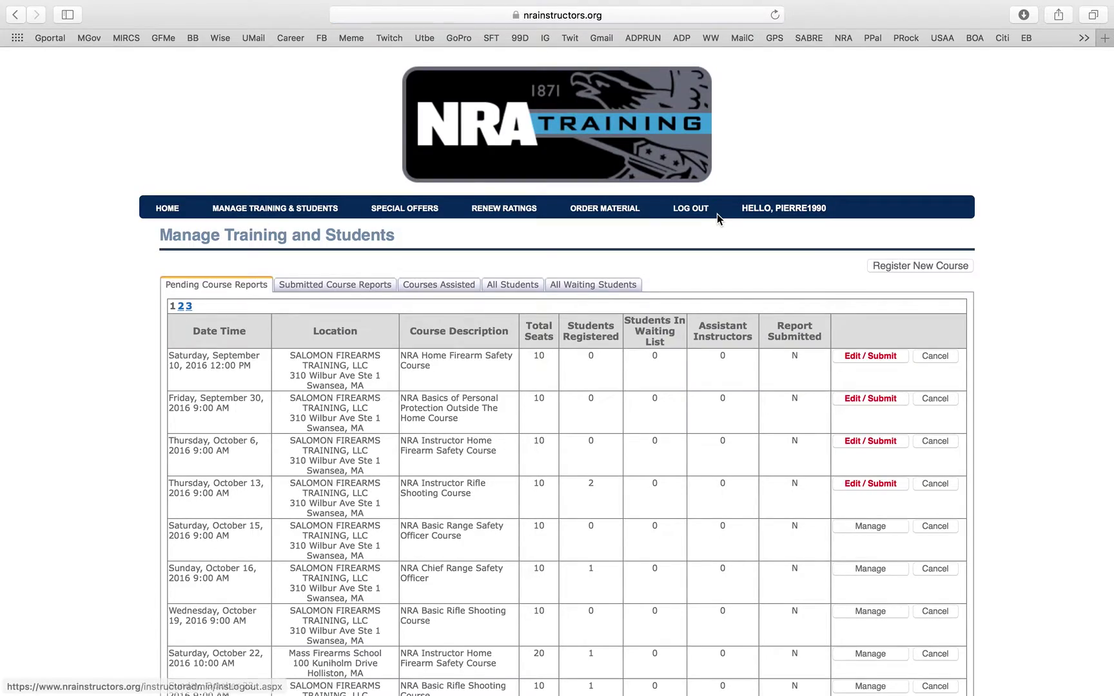
scroll(717, 214, "down", 10)
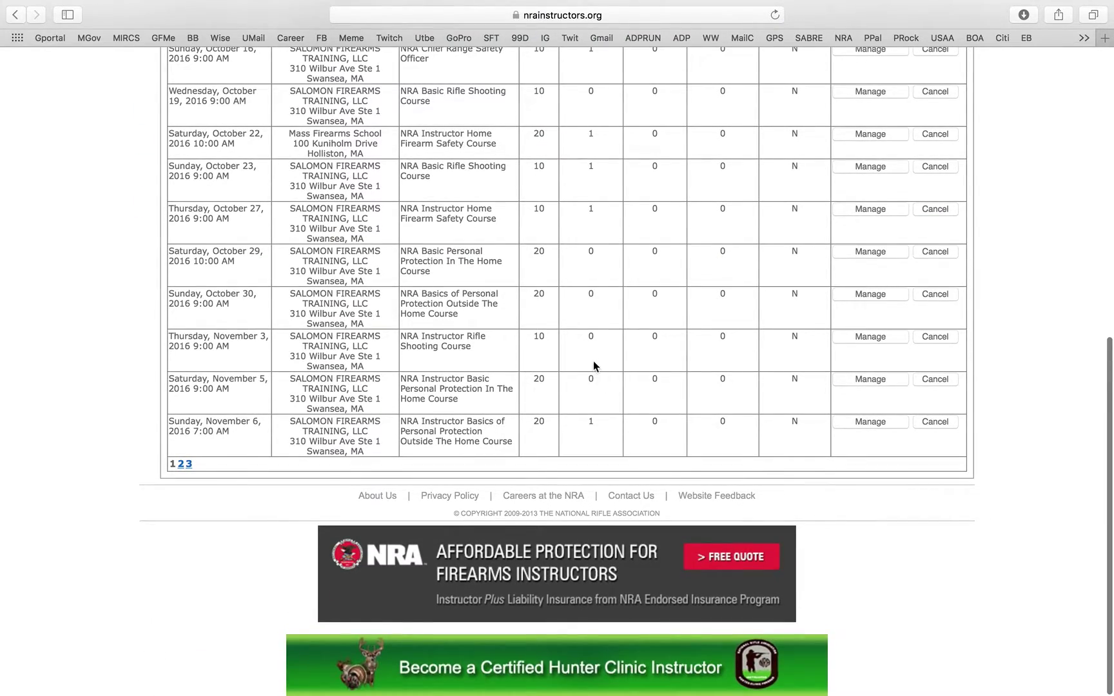
scroll(1011, 227, "up", 4)
scroll(1011, 227, "up", 1)
scroll(1010, 227, "down", 5)
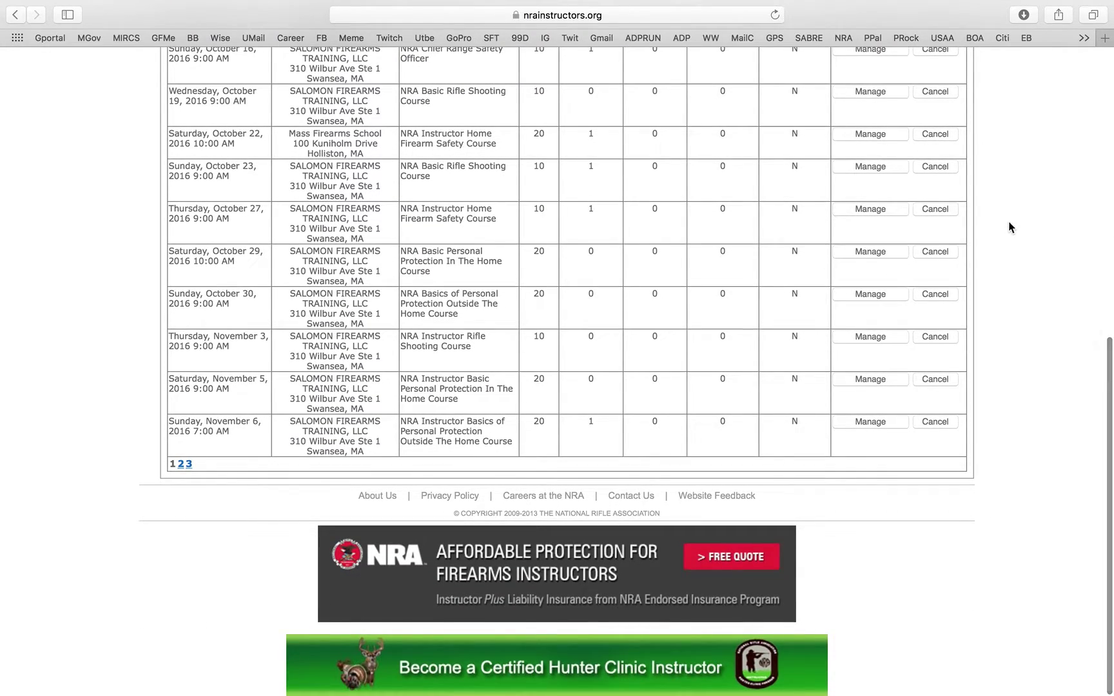
scroll(964, 589, "up", 9)
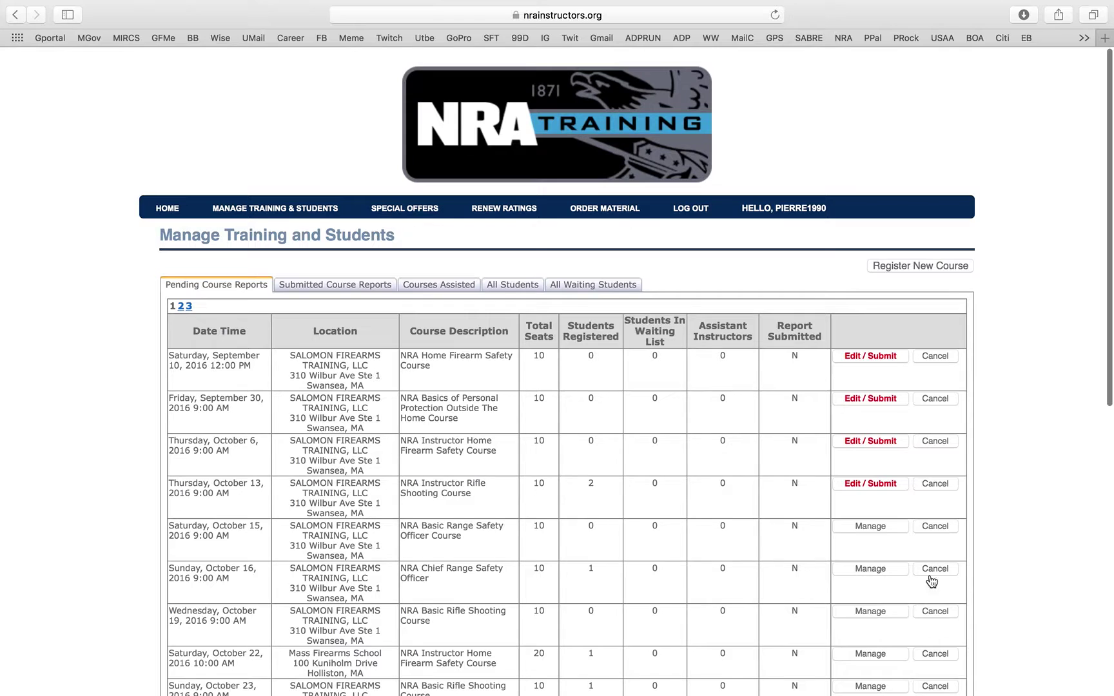
- Check Submitted Course Reports, then view the empty Courses Assisted list
left_click(381, 291)
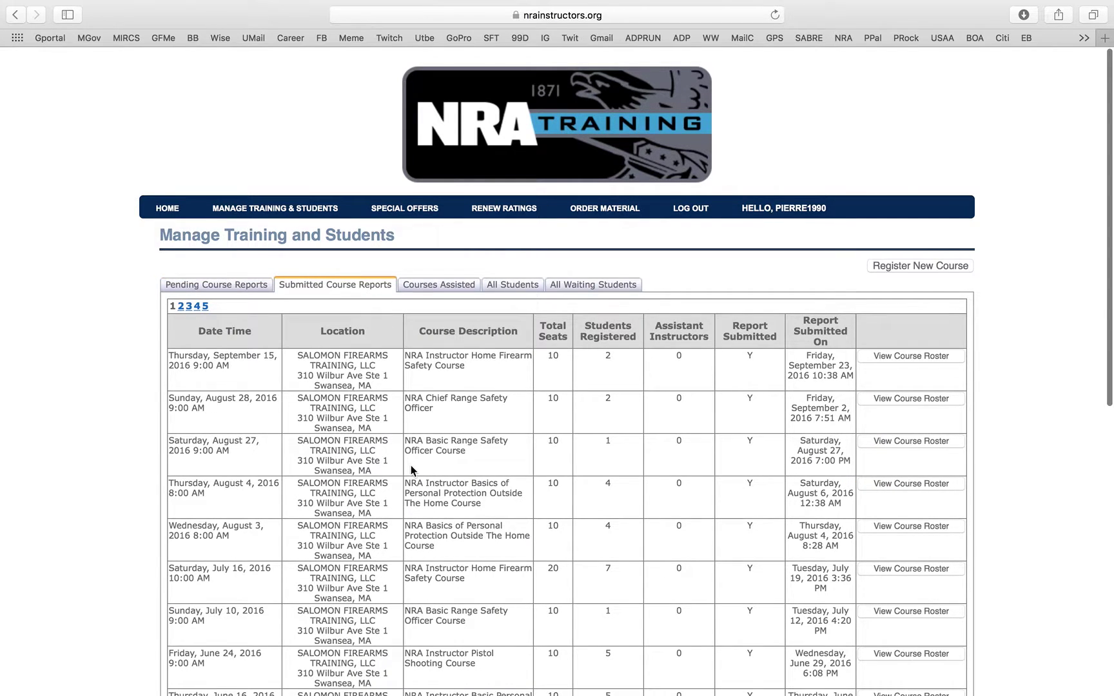
scroll(510, 326, "down", 4)
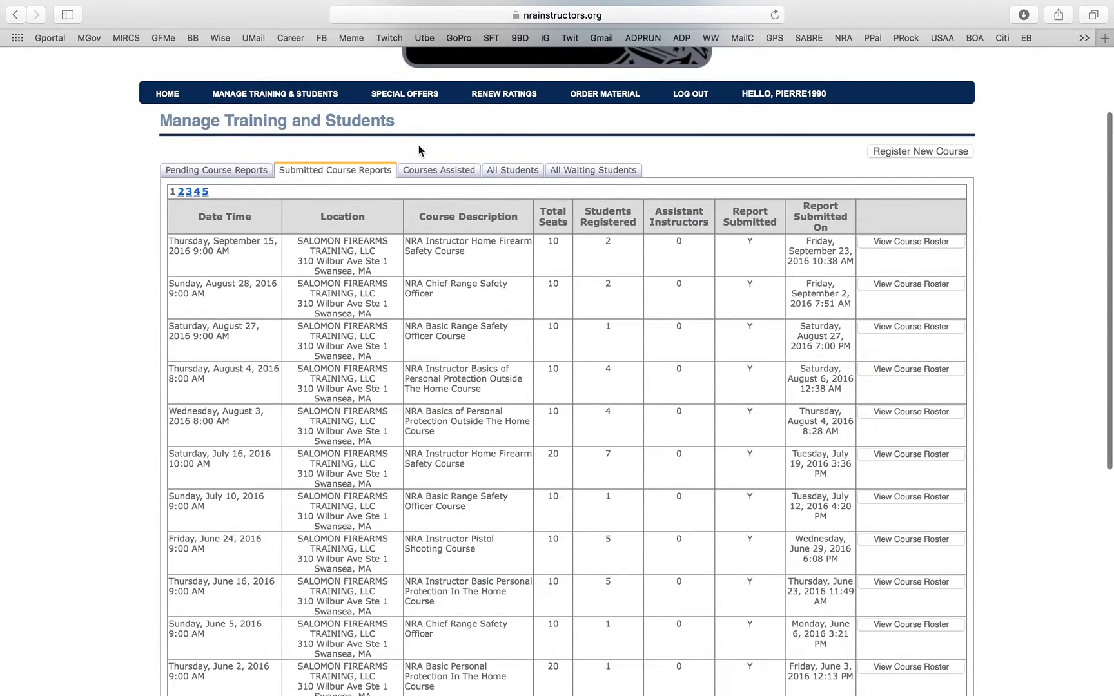
left_click(456, 172)
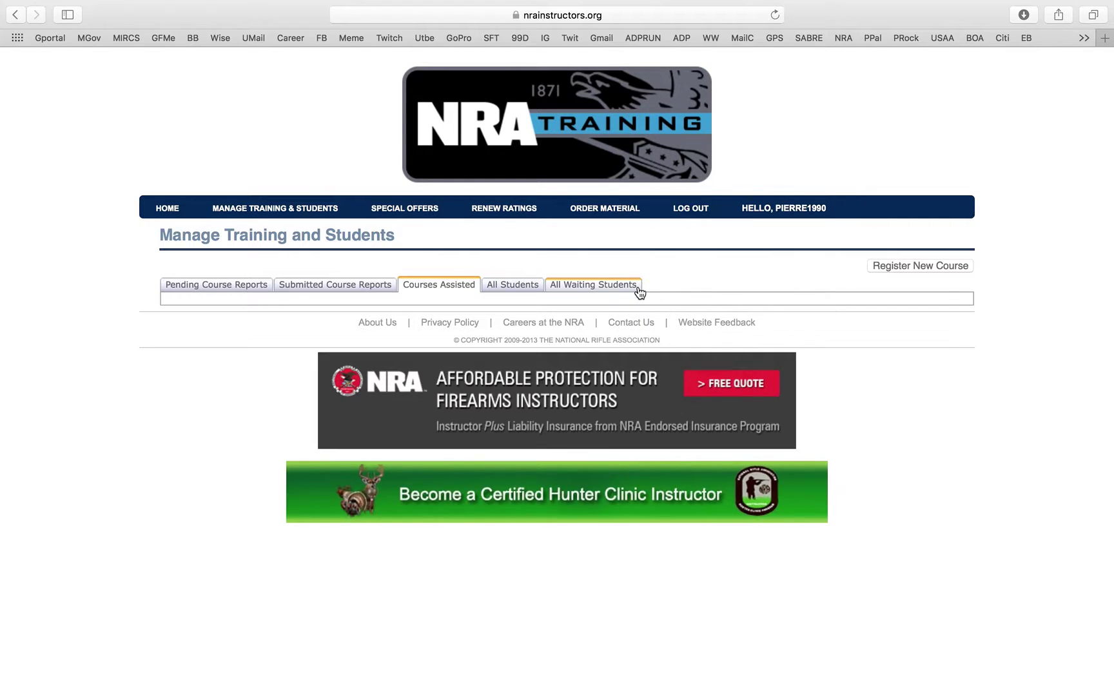
- Show the All Waiting Students list and scroll through its options
left_click(639, 289)
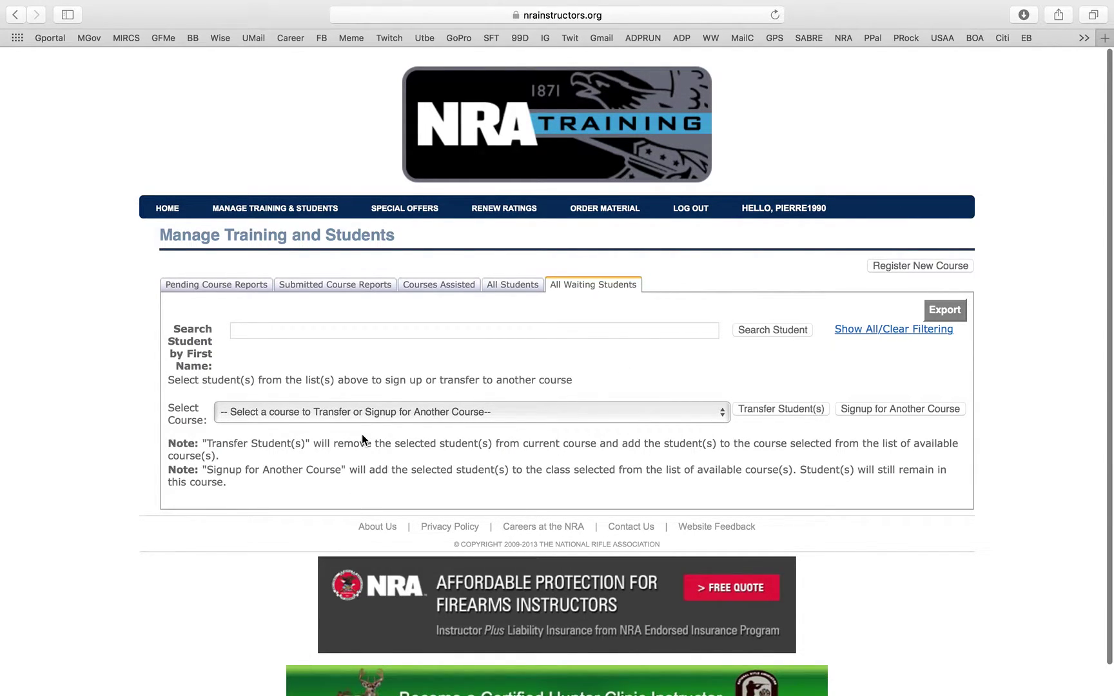
scroll(363, 435, "down", 2)
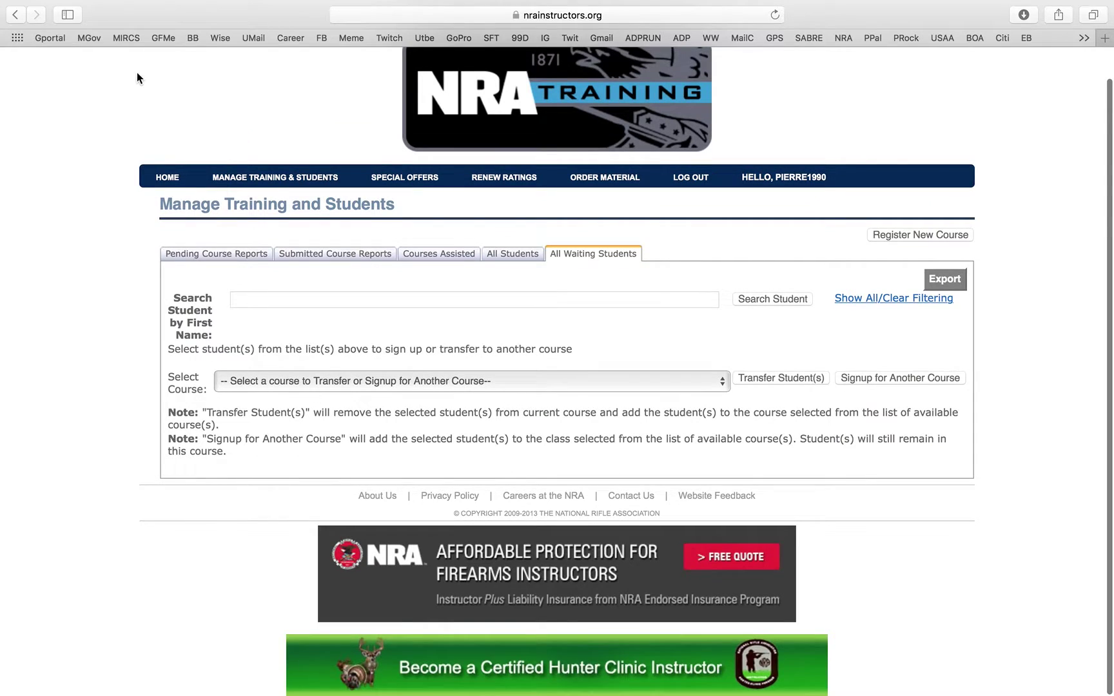
- Cancel the January 1, 2018 course from page 3 of pending courses and confirm
left_click(248, 183)
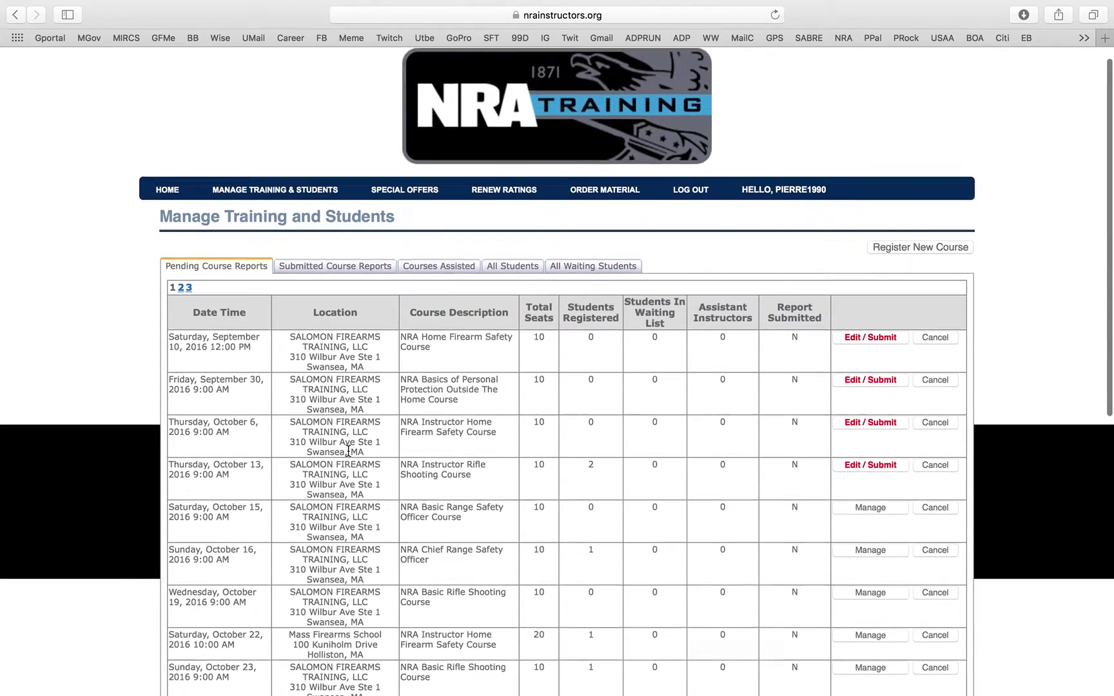
scroll(348, 452, "down", 10)
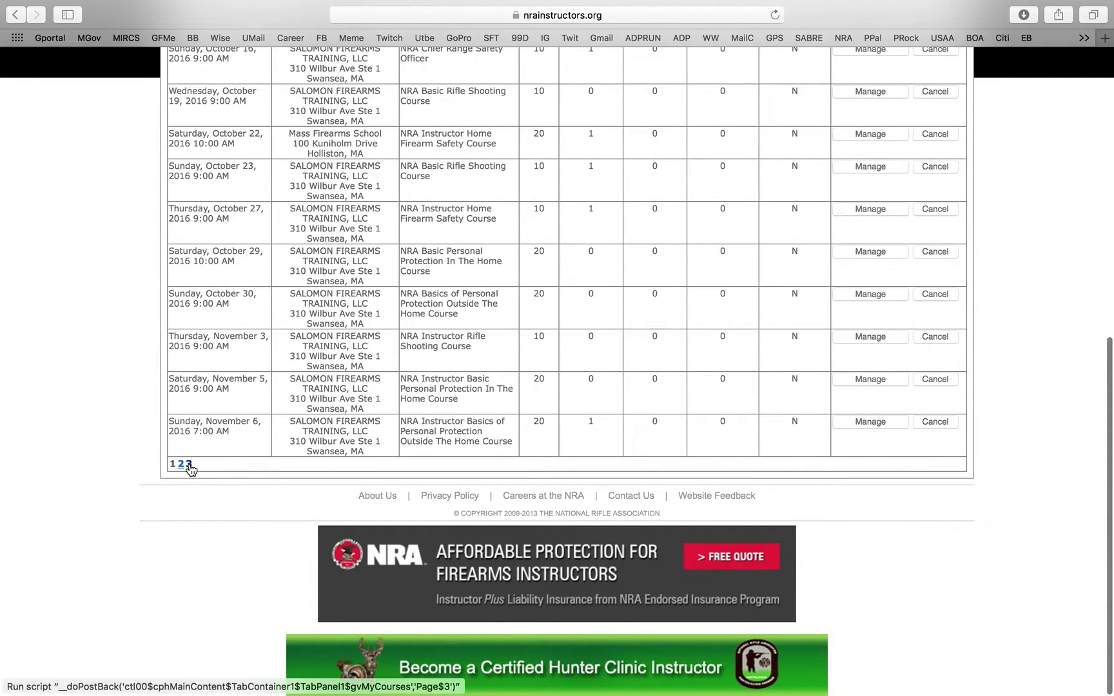
left_click(189, 465)
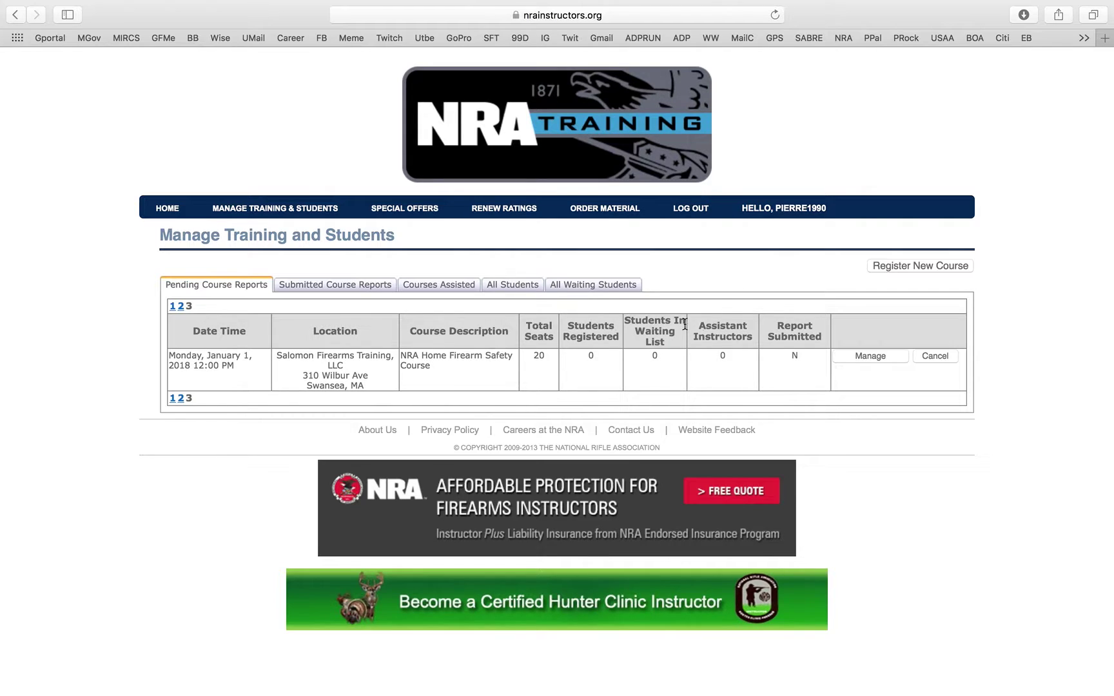
left_click(950, 363)
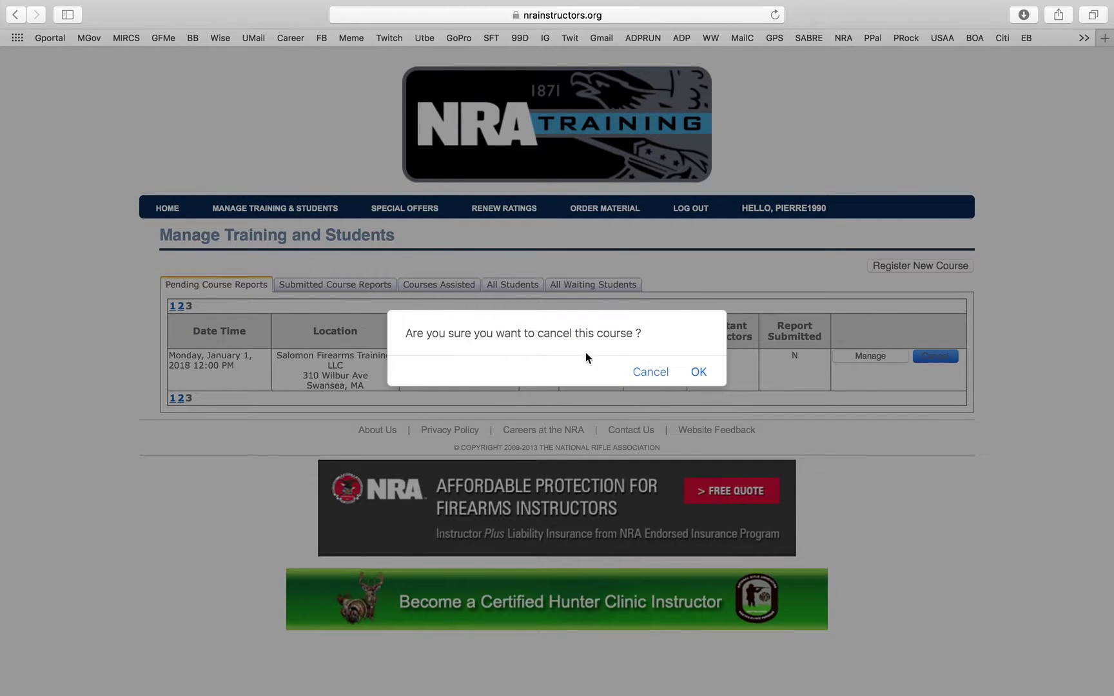
left_click(703, 373)
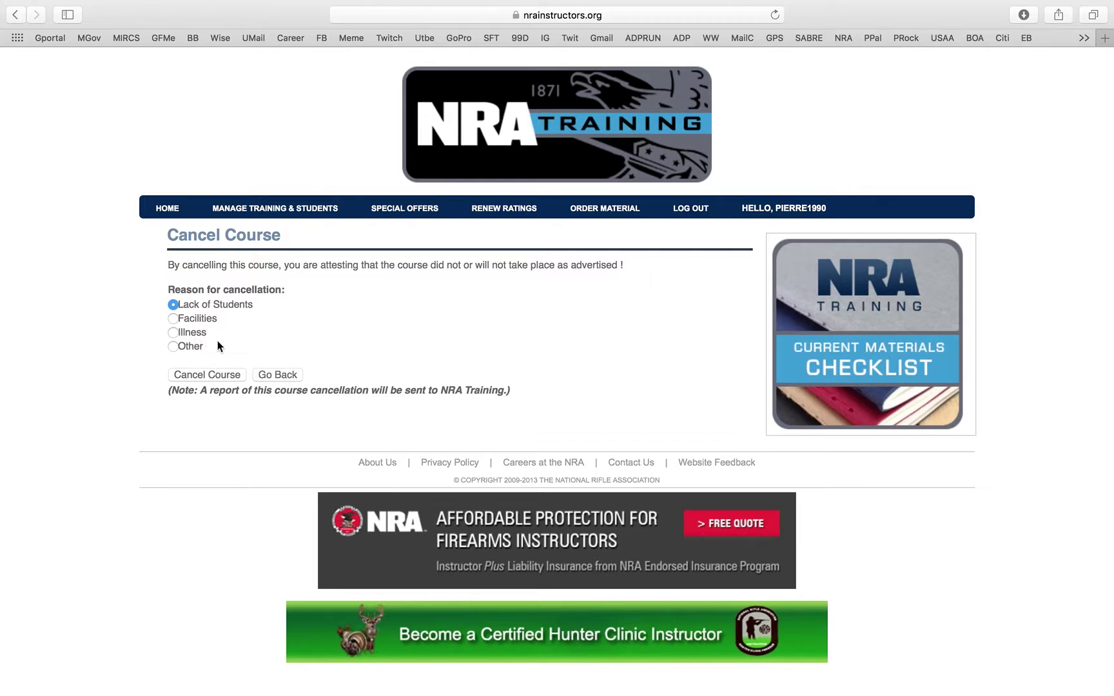
- Choose Other as the reason, explain 'testing features', and submit the cancellation
left_click(181, 348)
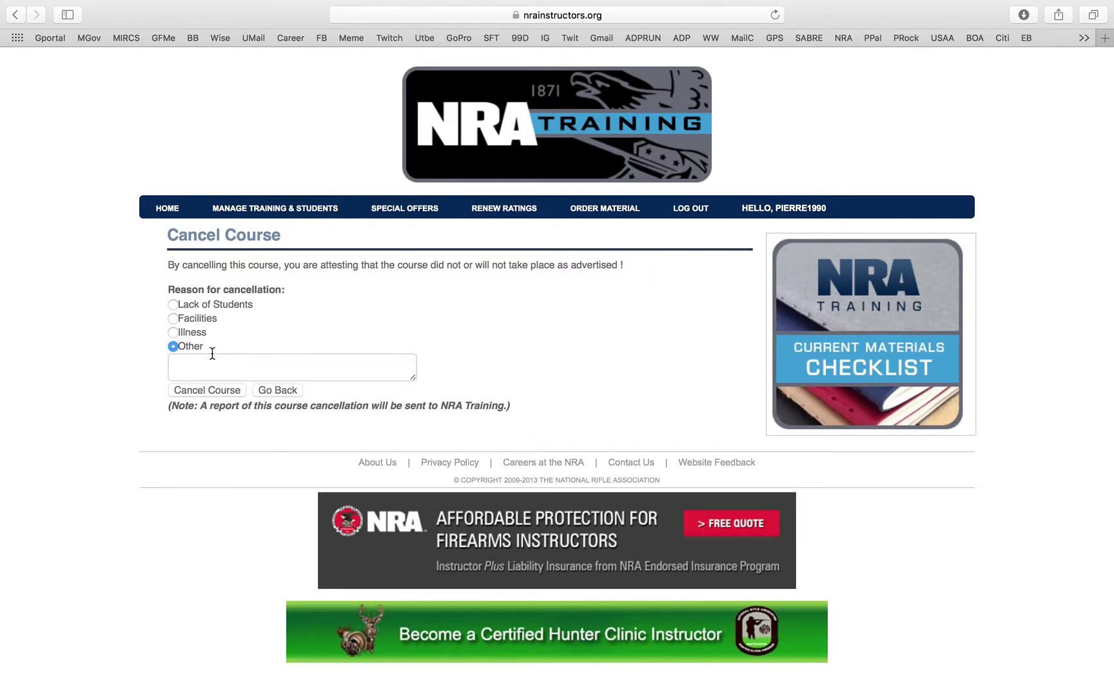
left_click(221, 361)
type("testing features")
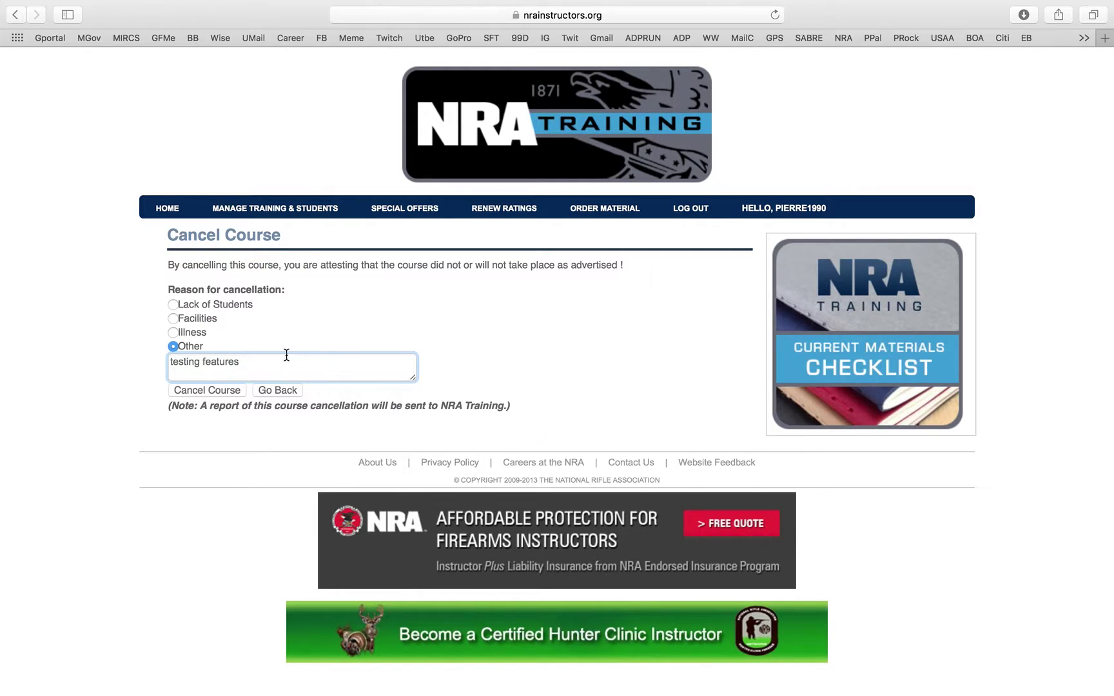
left_click(238, 391)
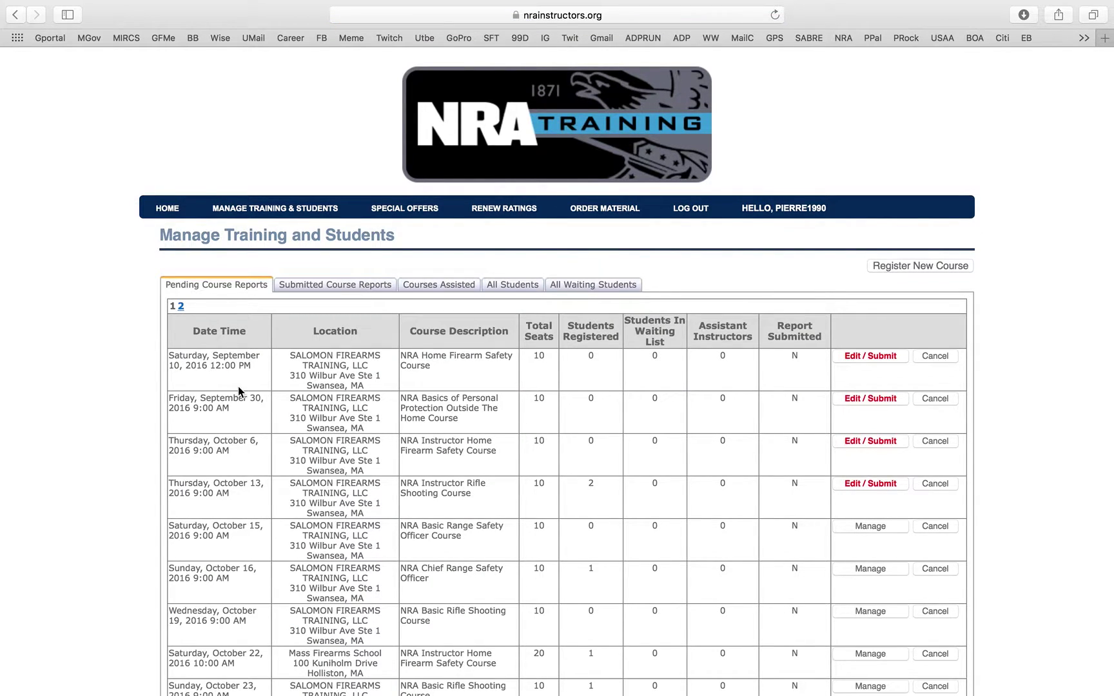
- Page to the second page of pending course reports and scroll through the later 2016–January 2017 courses
left_click(183, 308)
scroll(209, 328, "down", 10)
scroll(231, 431, "up", 1)
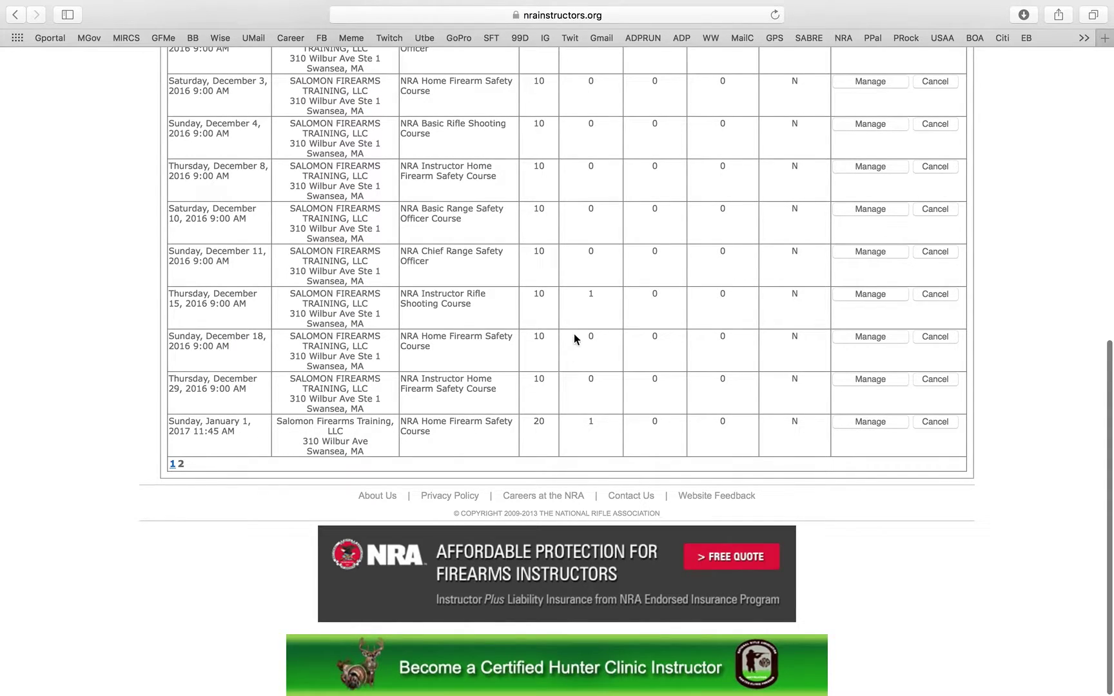
scroll(578, 325, "up", 10)
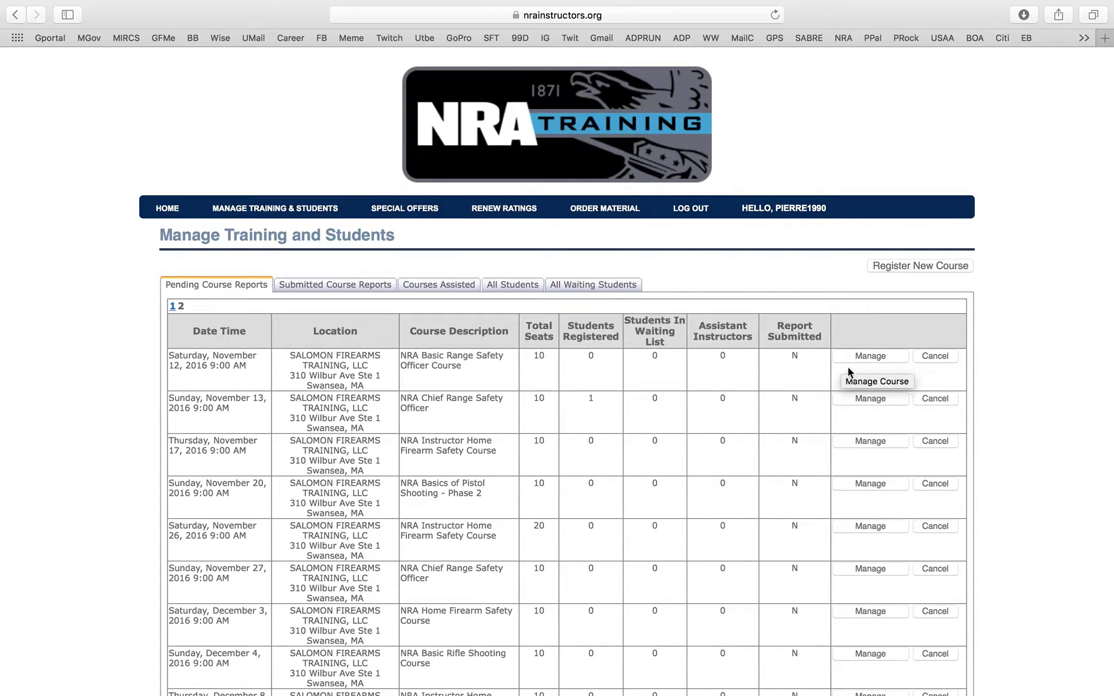
scroll(595, 369, "down", 3)
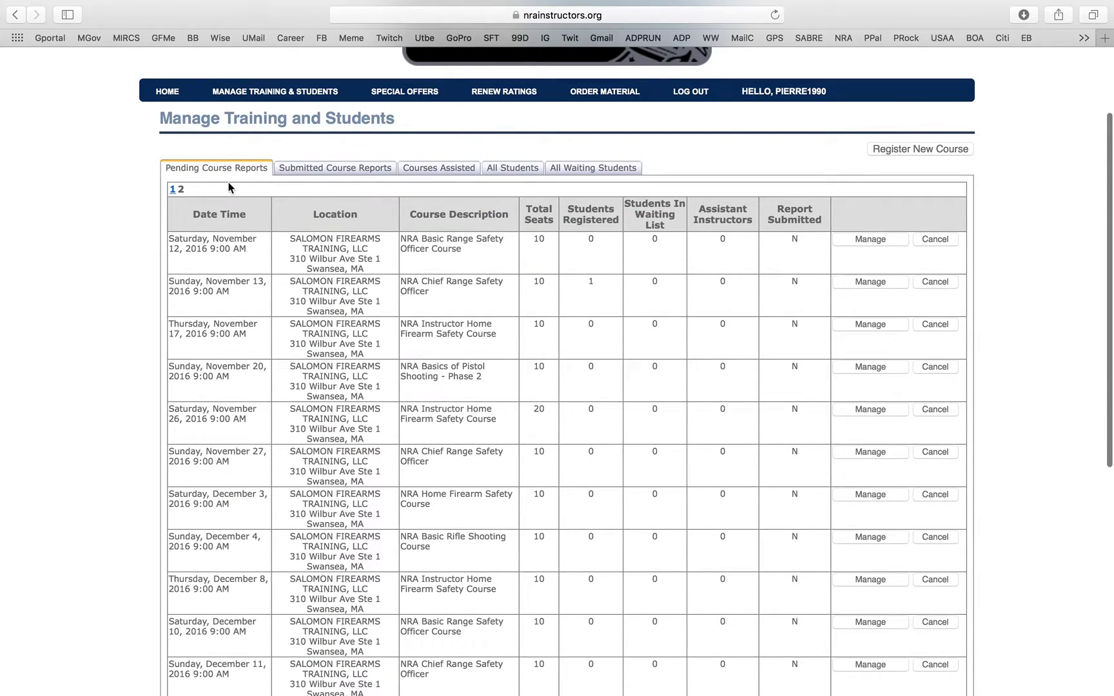
scroll(183, 191, "down", 10)
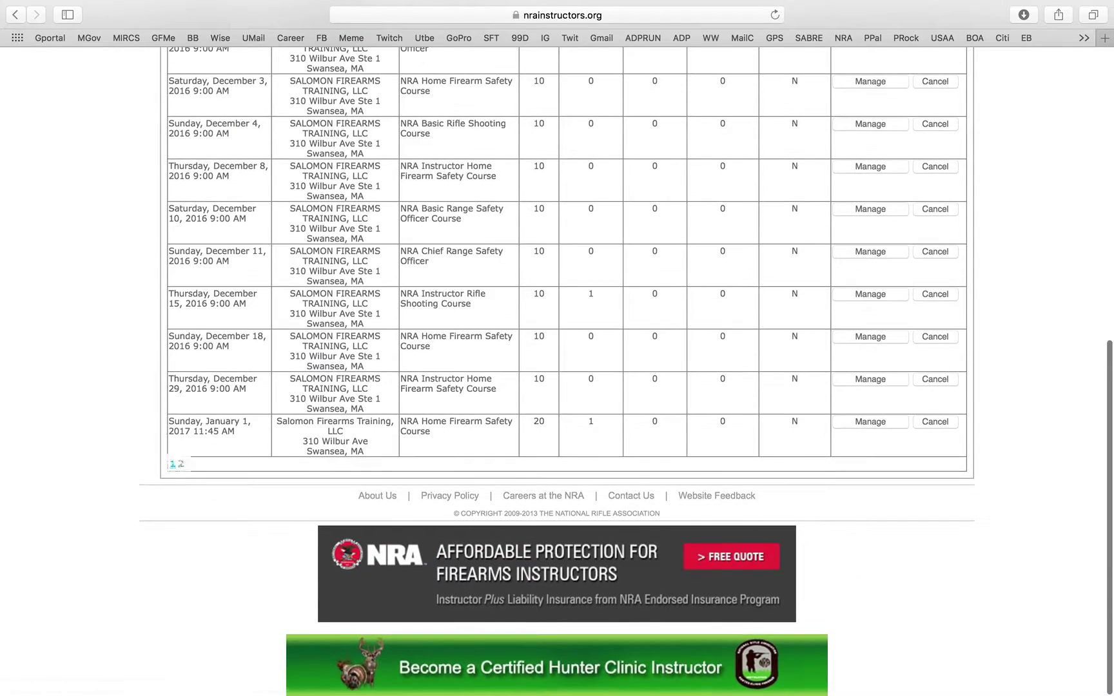
- Open the January 1, 2017 course's registered students and start a new student registration
left_click(877, 422)
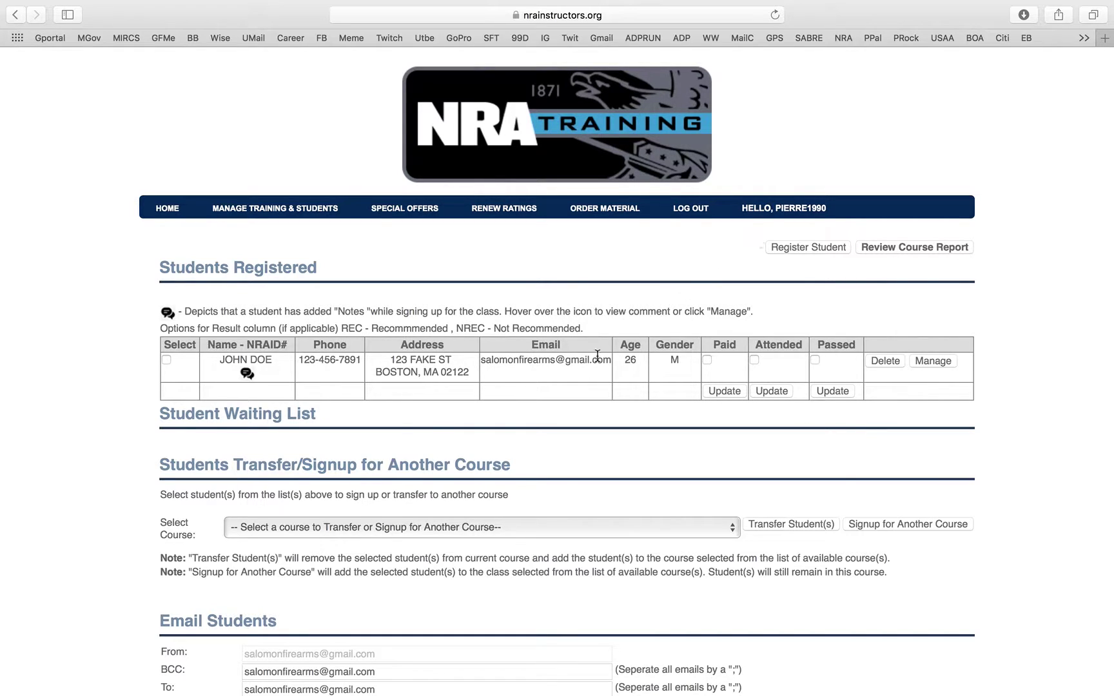
scroll(229, 368, "up", 2)
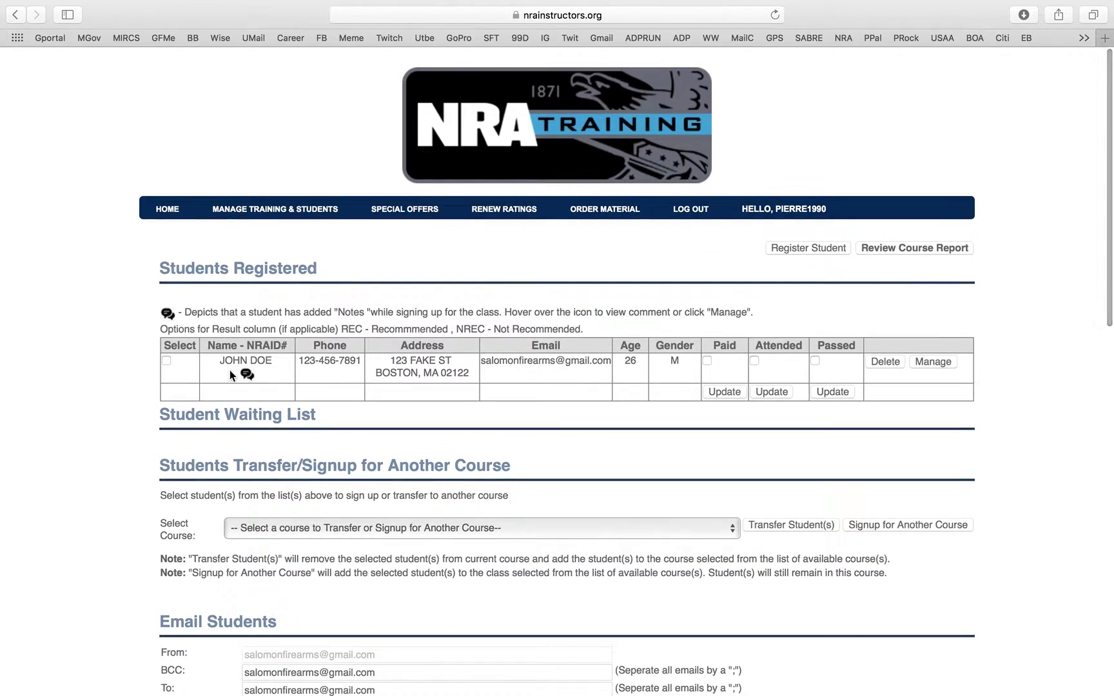
left_click(828, 258)
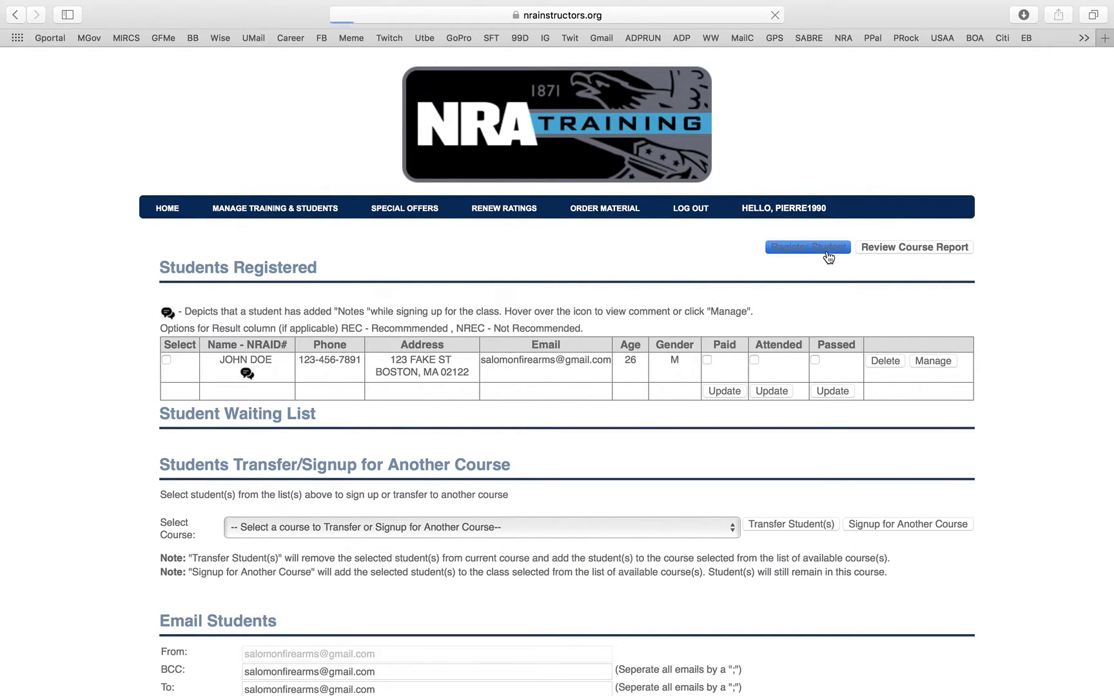
- Enter 'jan' as the student's first name, then go back to the Manage Training and Students list
left_click(309, 284)
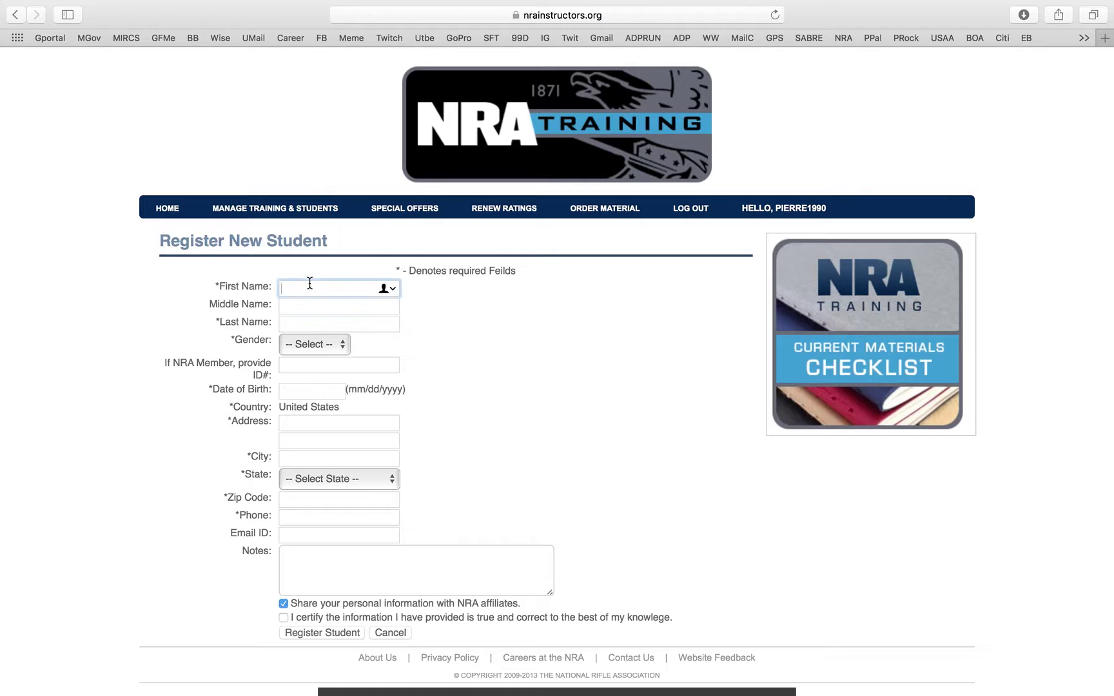
type("jan")
scroll(303, 567, "down", 3)
left_click(293, 122)
scroll(218, 400, "down", 10)
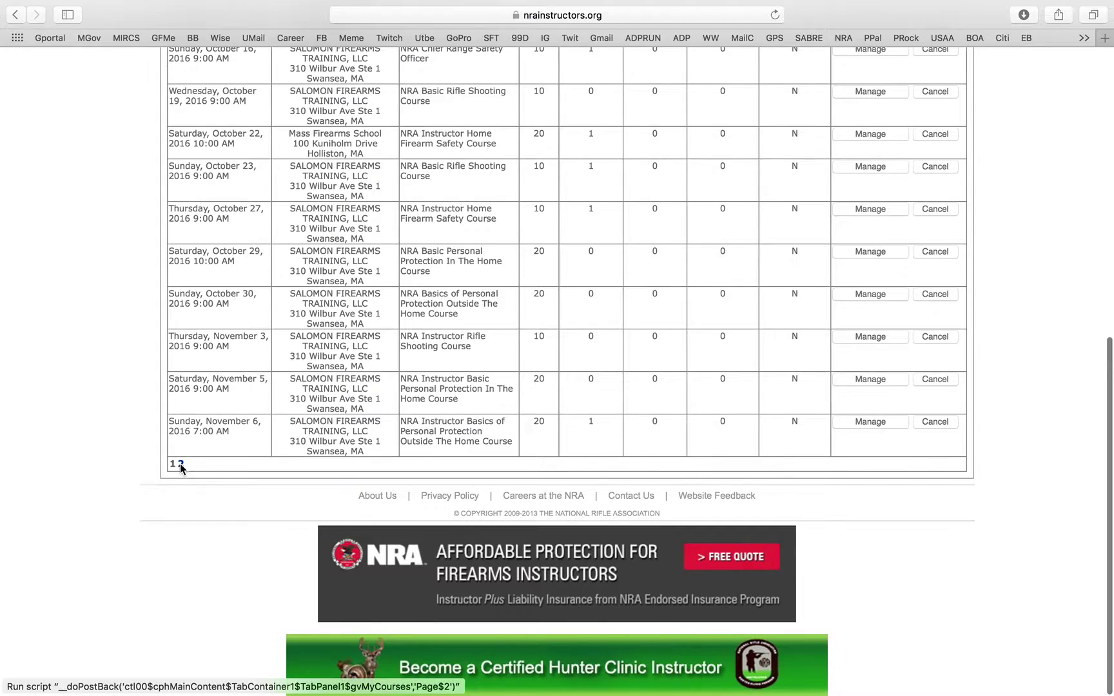
- On page 2, mark the January 1, 2017 course's student as paid, attended and passed, updating each status
left_click(182, 464)
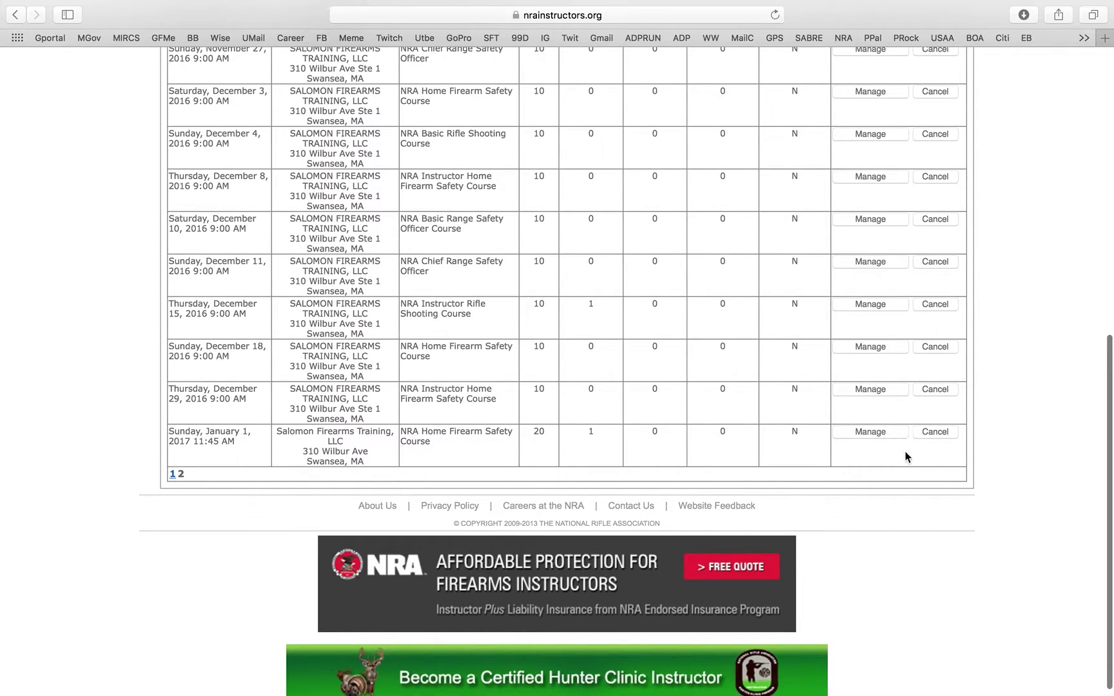
left_click(893, 436)
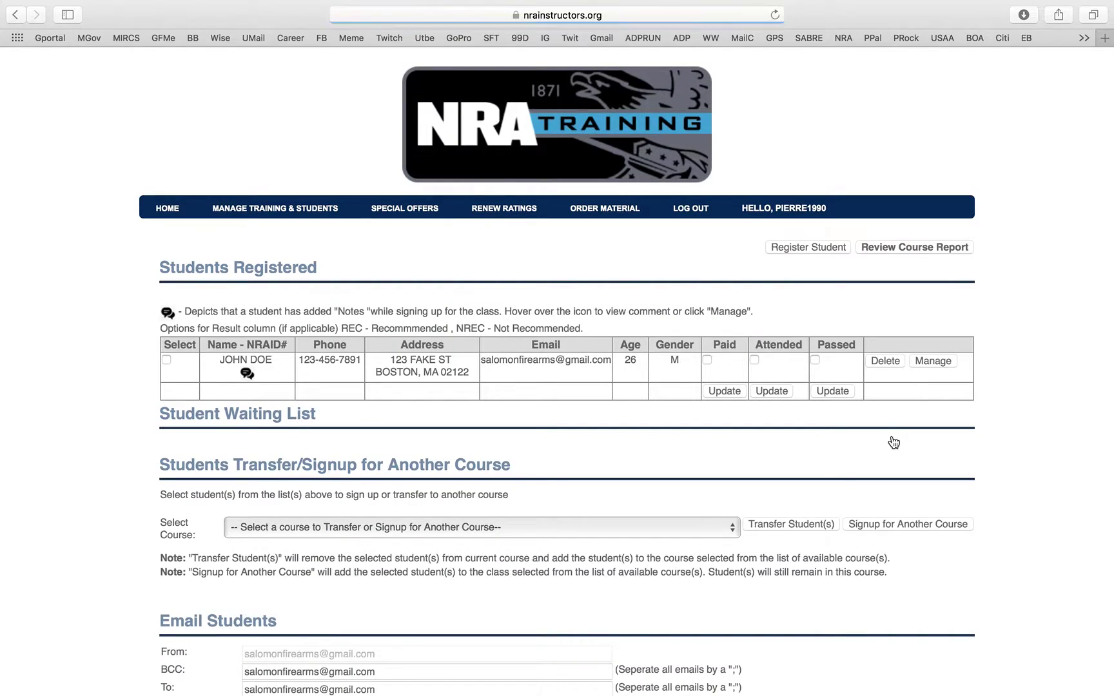
left_click(707, 361)
left_click(721, 392)
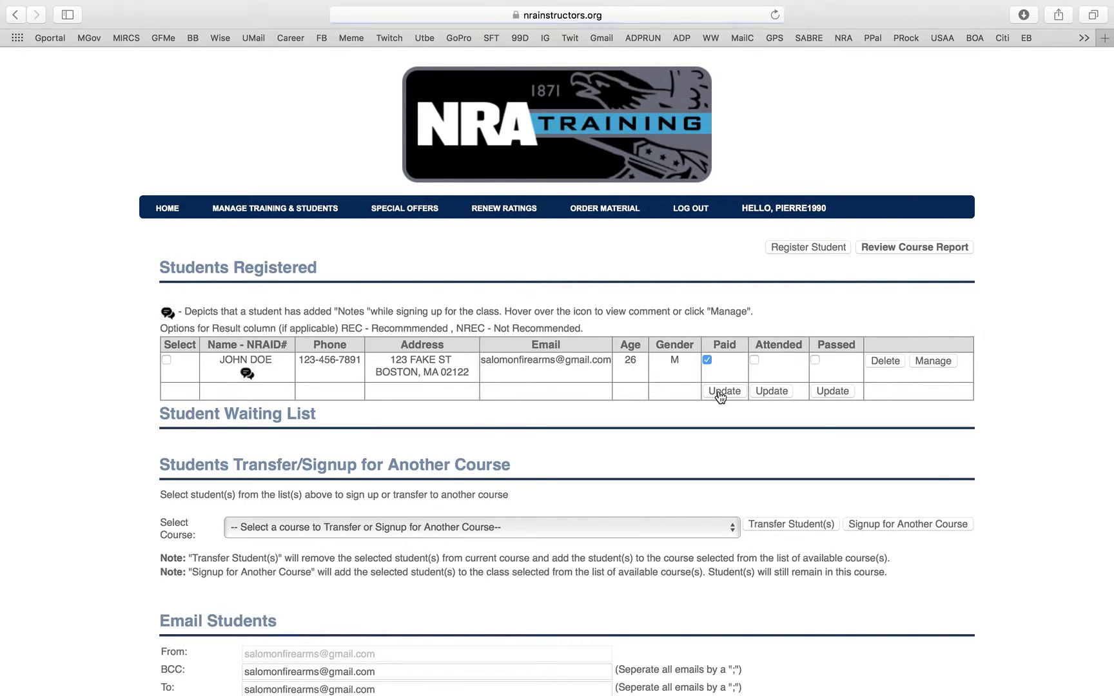
left_click(755, 360)
left_click(770, 391)
left_click(817, 361)
left_click(833, 391)
scroll(752, 349, "down", 5)
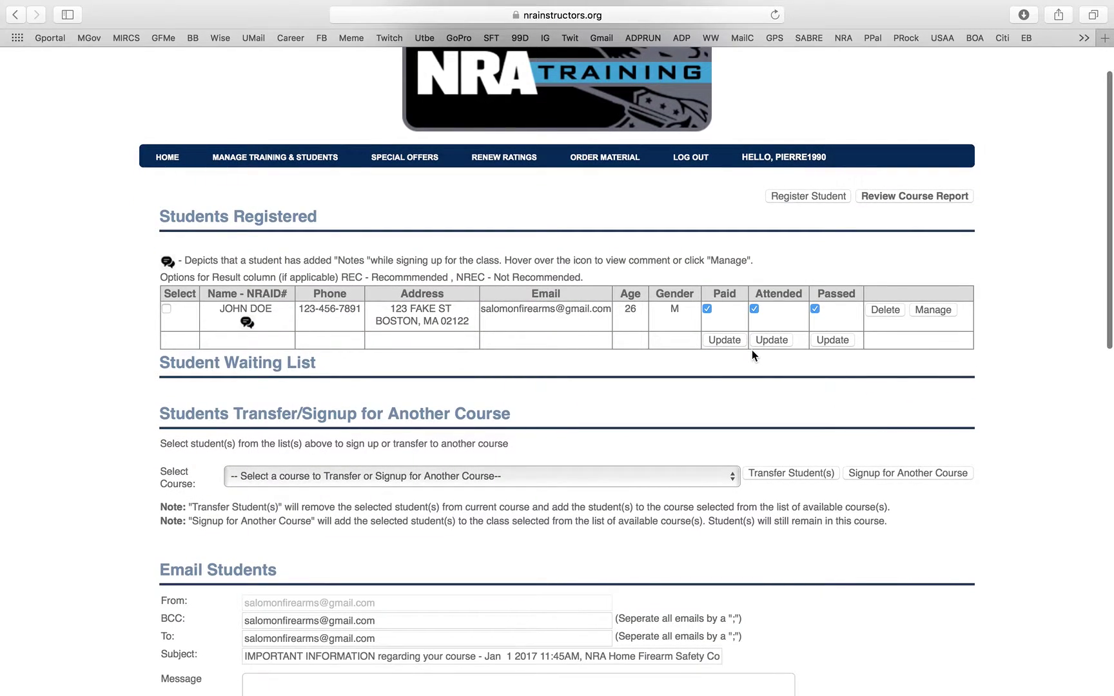
scroll(752, 349, "up", 5)
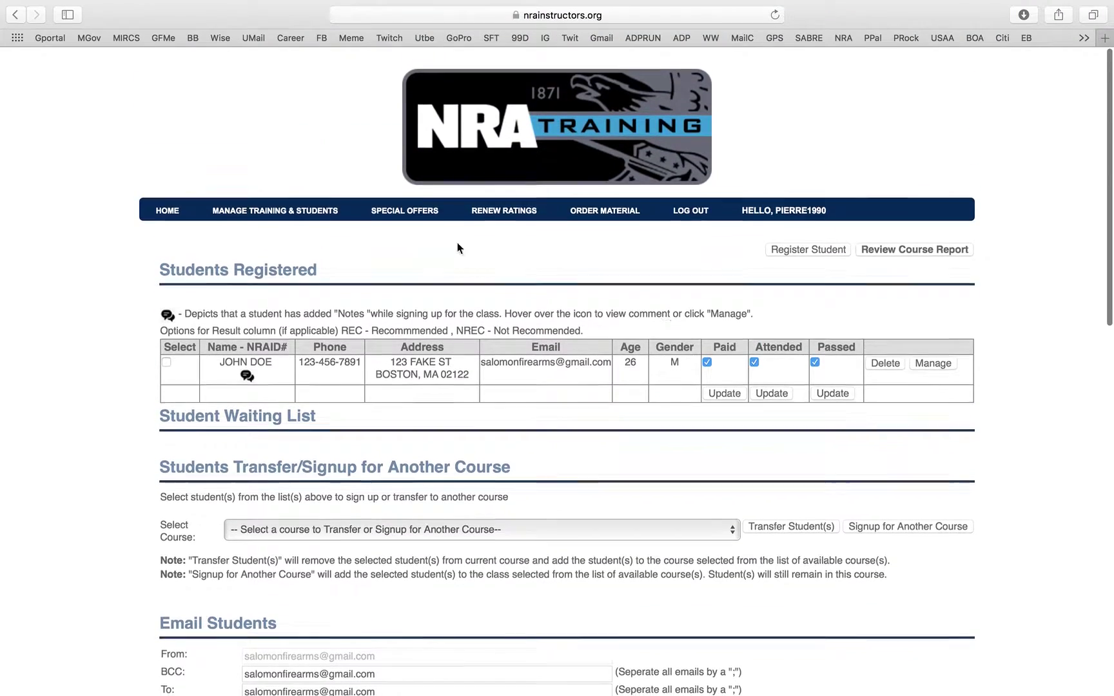
- Return to the Manage Training and Students list and show its second page
left_click(282, 219)
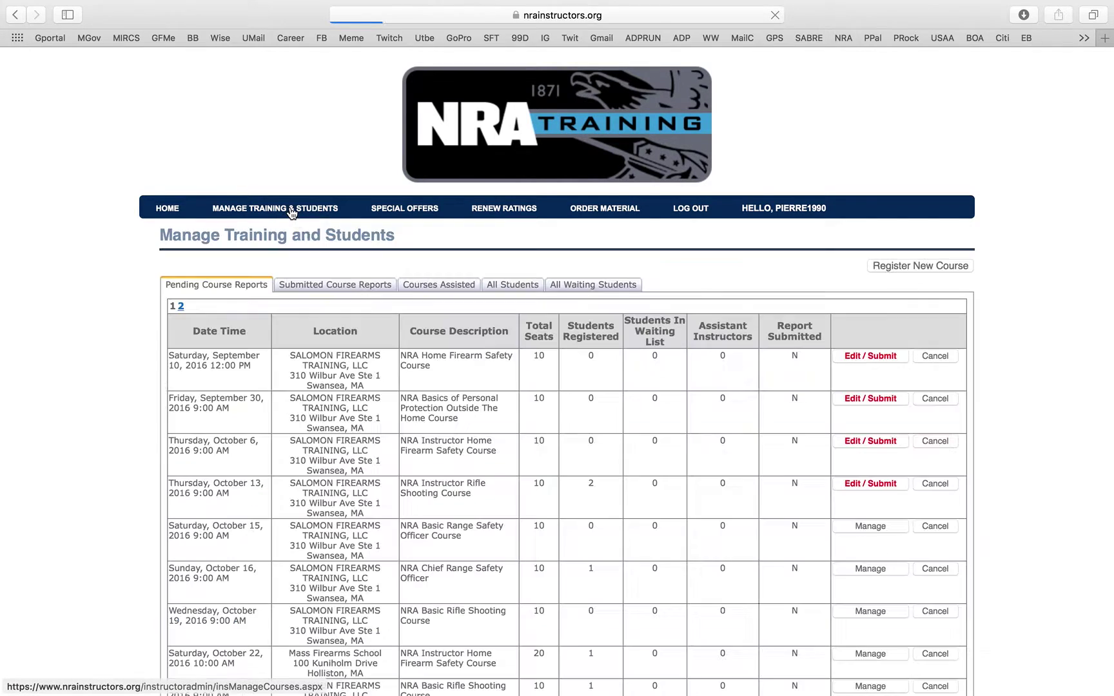
scroll(332, 293, "down", 10)
left_click(180, 461)
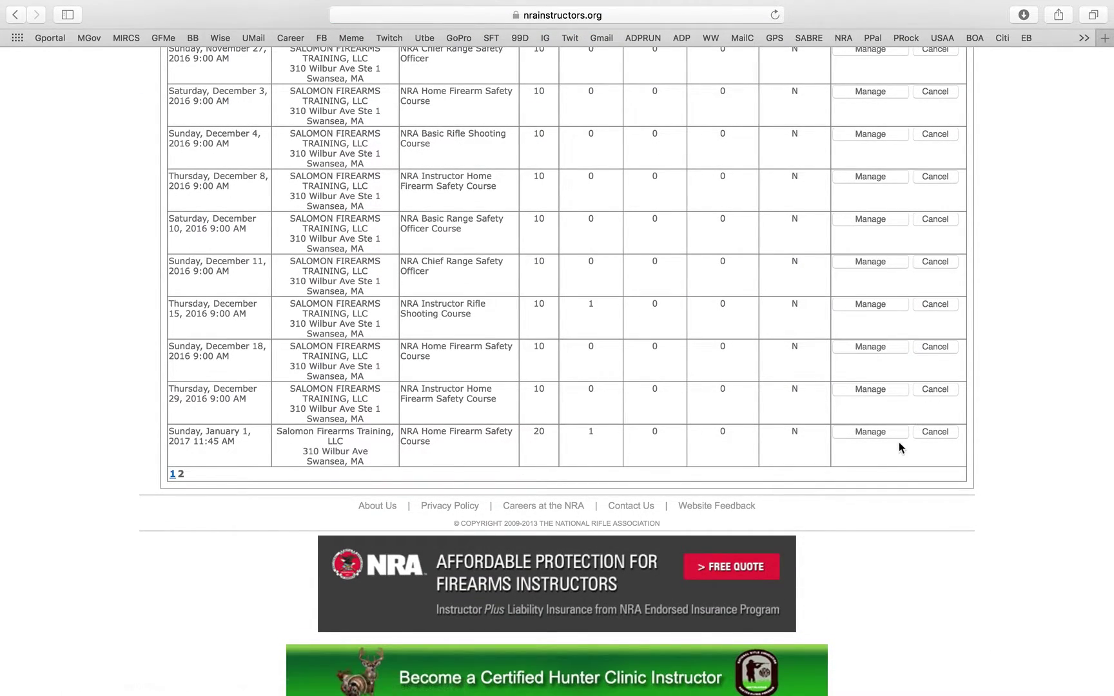
- Cancel the January 1, 2017 course, confirming and giving Lack of Students as the reason
left_click(941, 439)
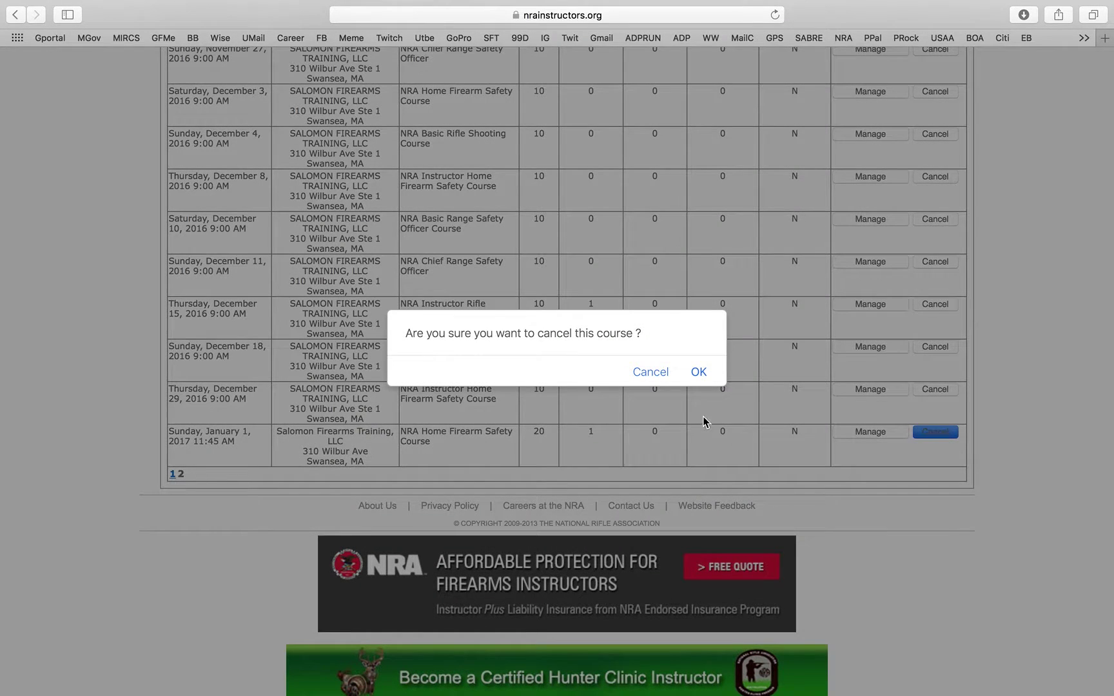
left_click(699, 372)
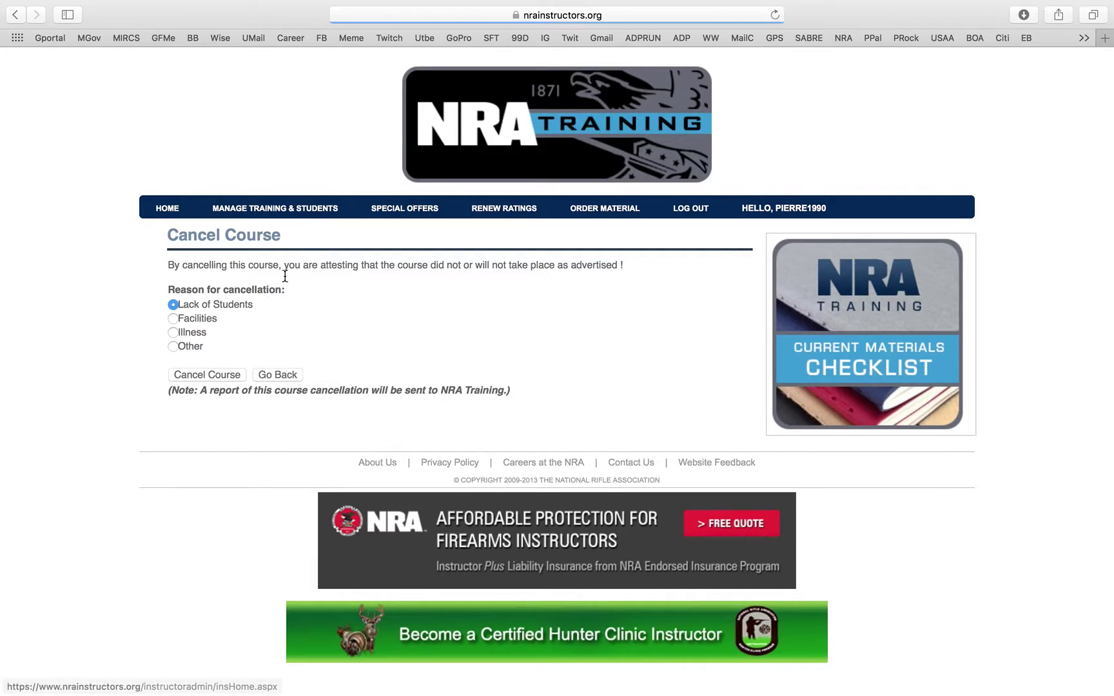
left_click(219, 379)
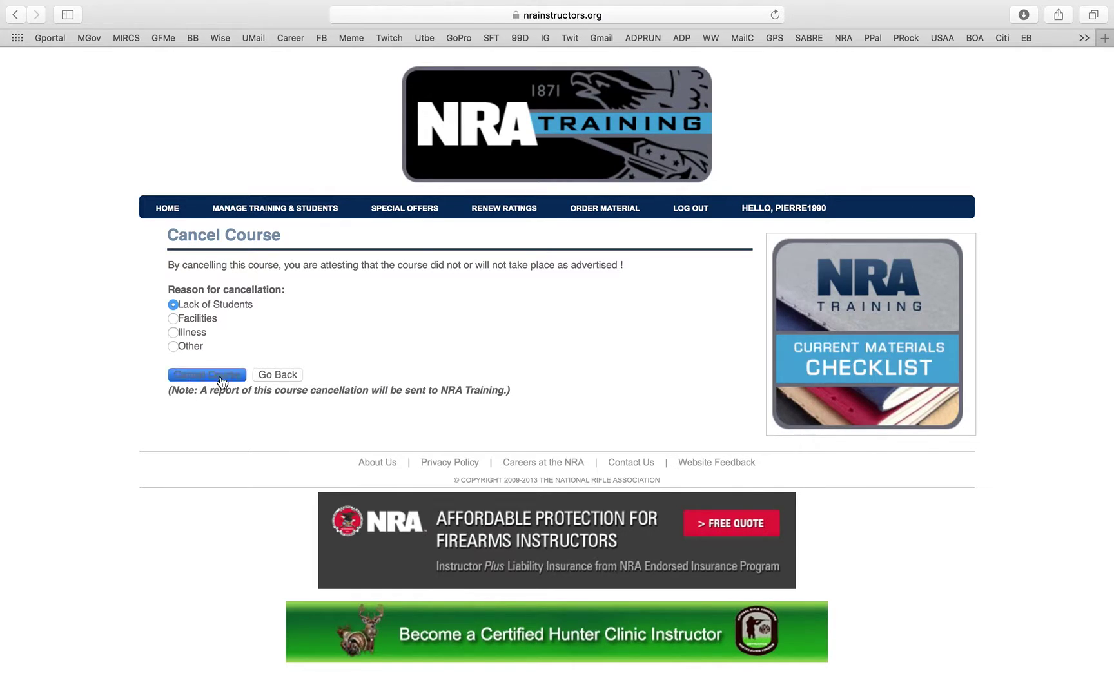
scroll(573, 299, "down", 3)
scroll(574, 300, "down", 10)
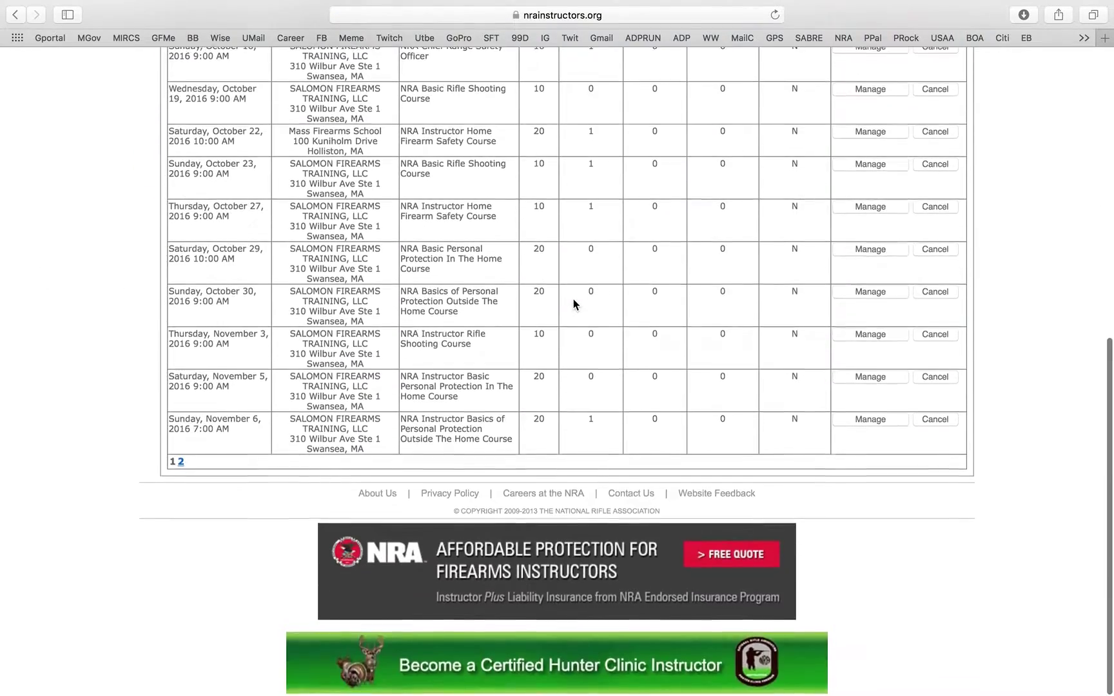
scroll(574, 300, "up", 12)
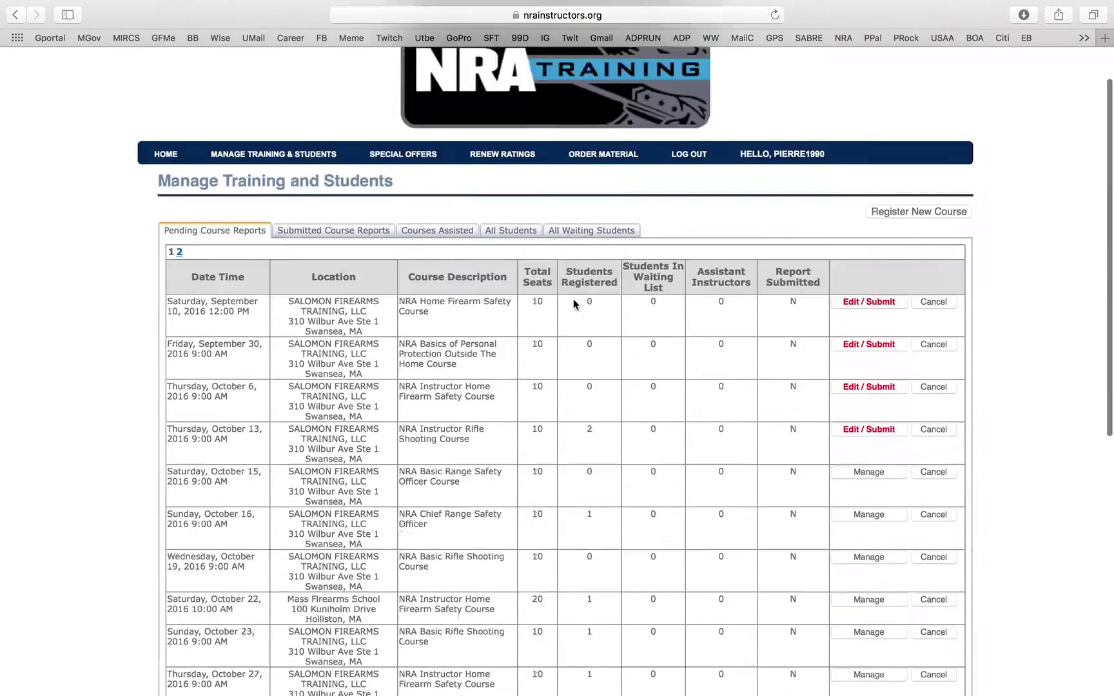